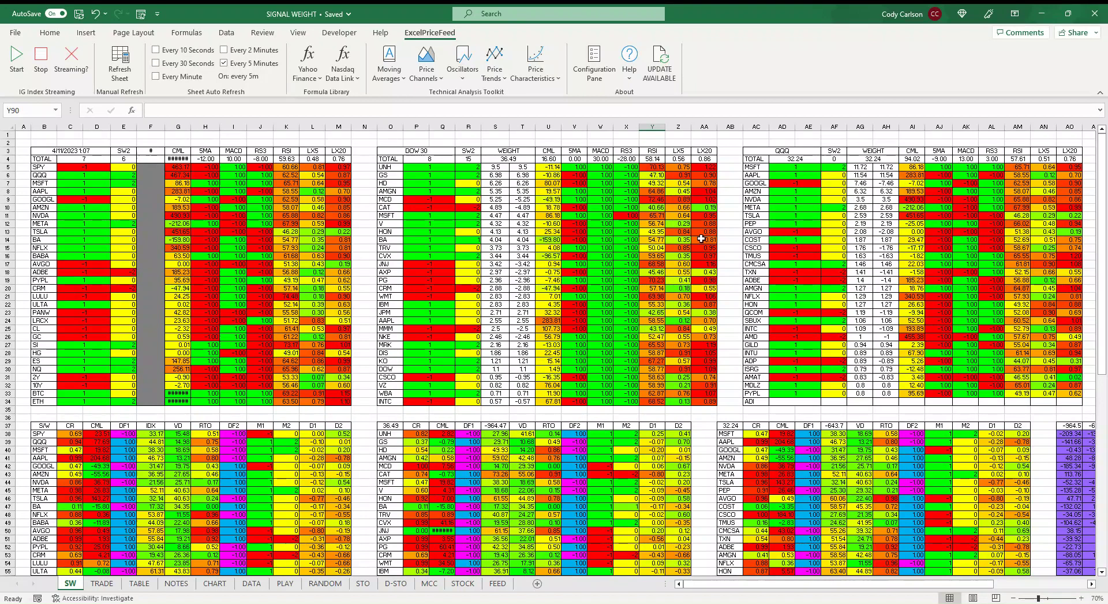
Inspect the linked RSI and LX20 formulas in several rows of the DOW 30 table on the SW sheet
{"action": "left_click", "coordinate": [660, 168]}
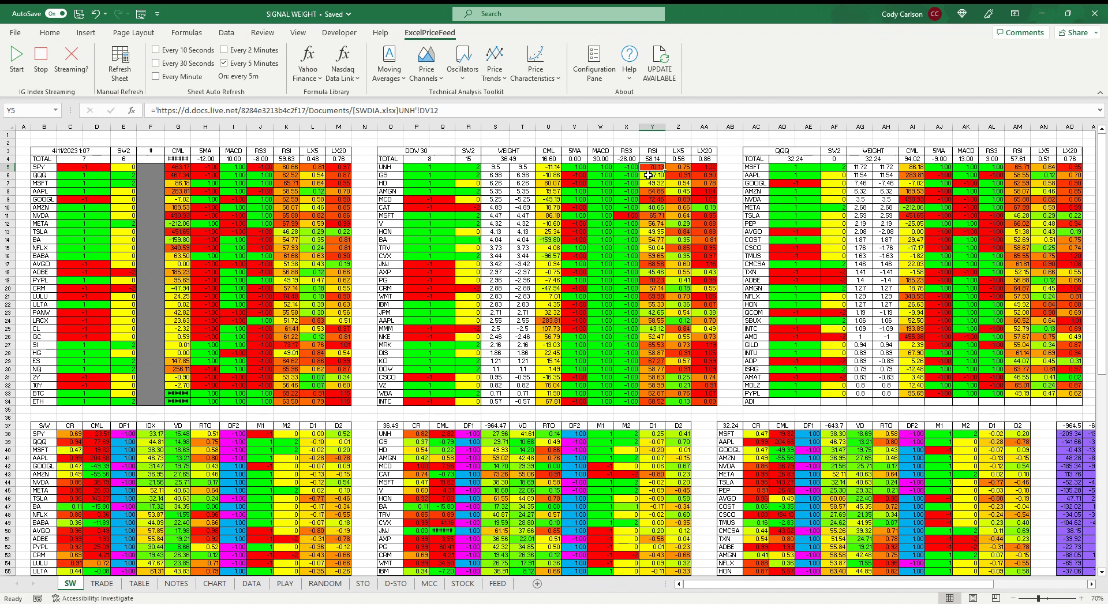
{"action": "left_click", "coordinate": [706, 255]}
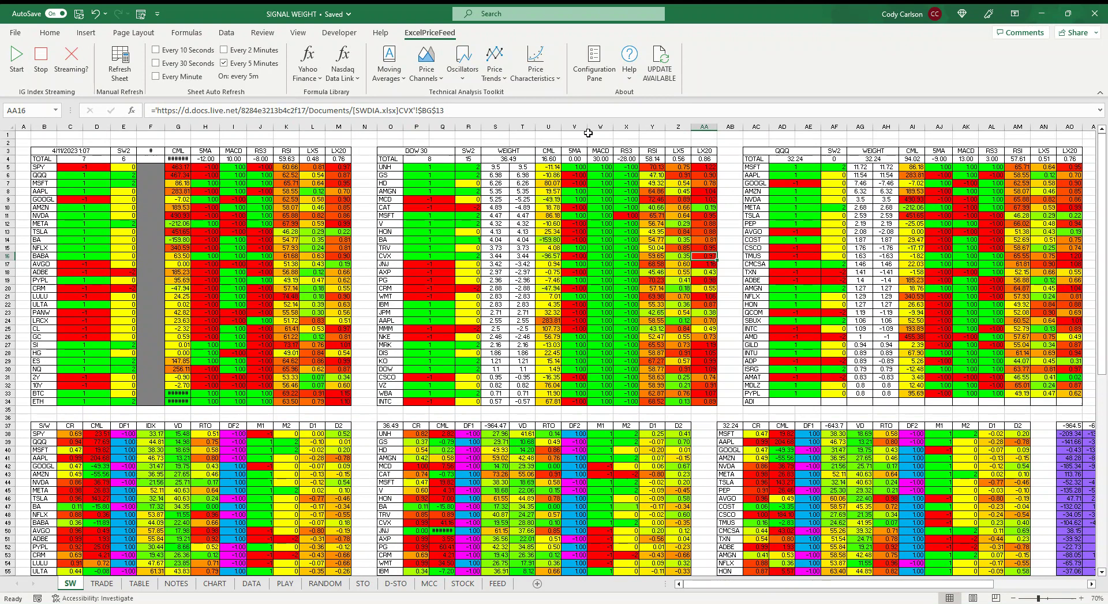
{"action": "left_click", "coordinate": [658, 143]}
{"action": "left_click", "coordinate": [661, 166]}
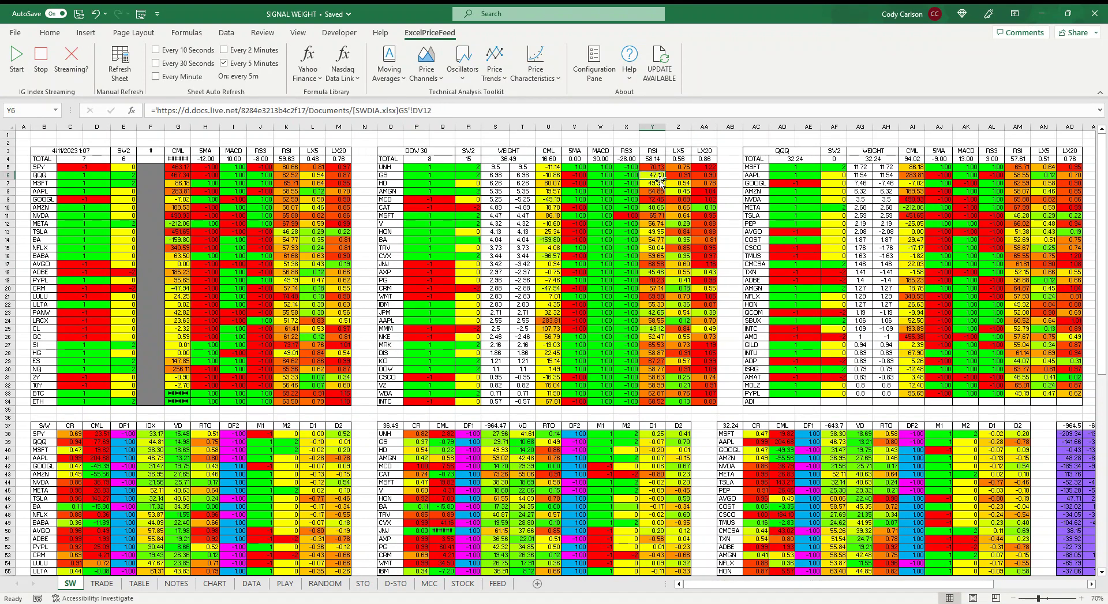
{"action": "left_click", "coordinate": [656, 202]}
{"action": "left_click", "coordinate": [731, 143]}
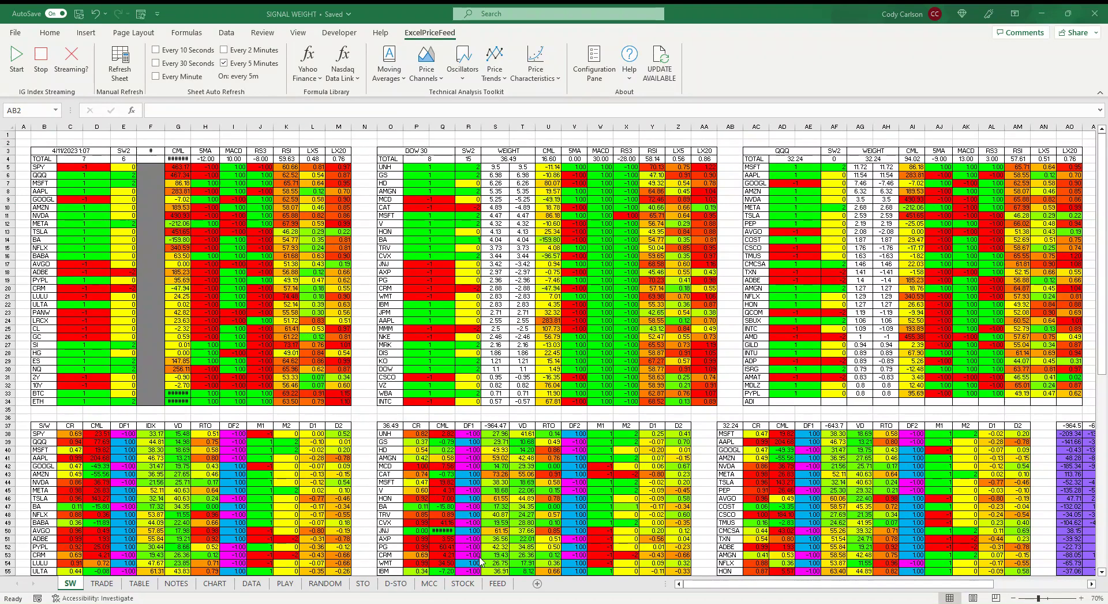
View the blank STOCK and FEED sheets, finishing on the STOCK sheet
{"action": "left_click", "coordinate": [465, 586]}
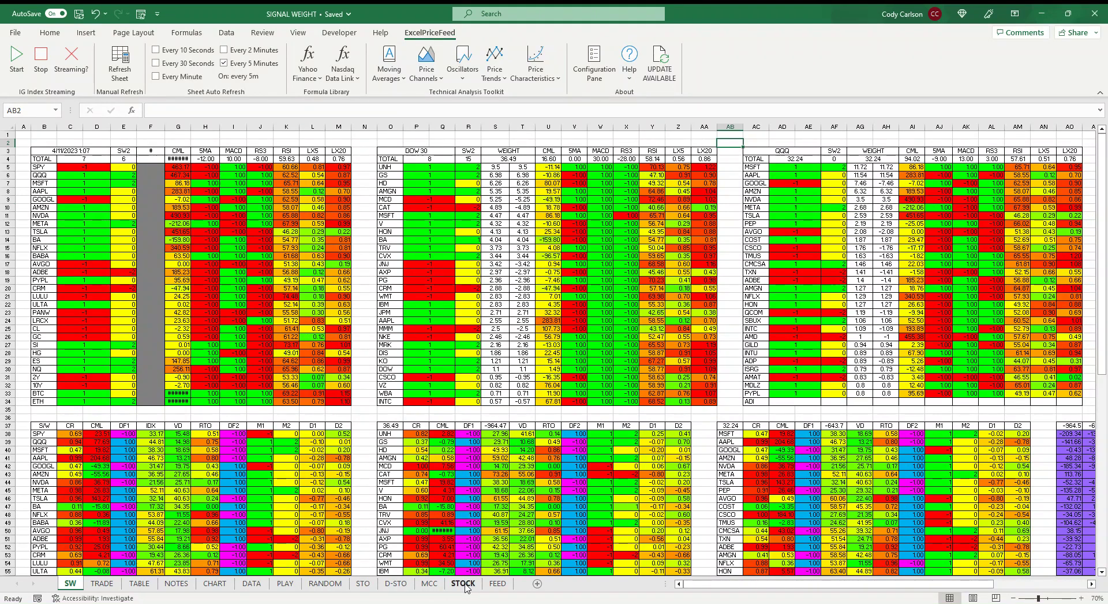
{"action": "left_click", "coordinate": [465, 584]}
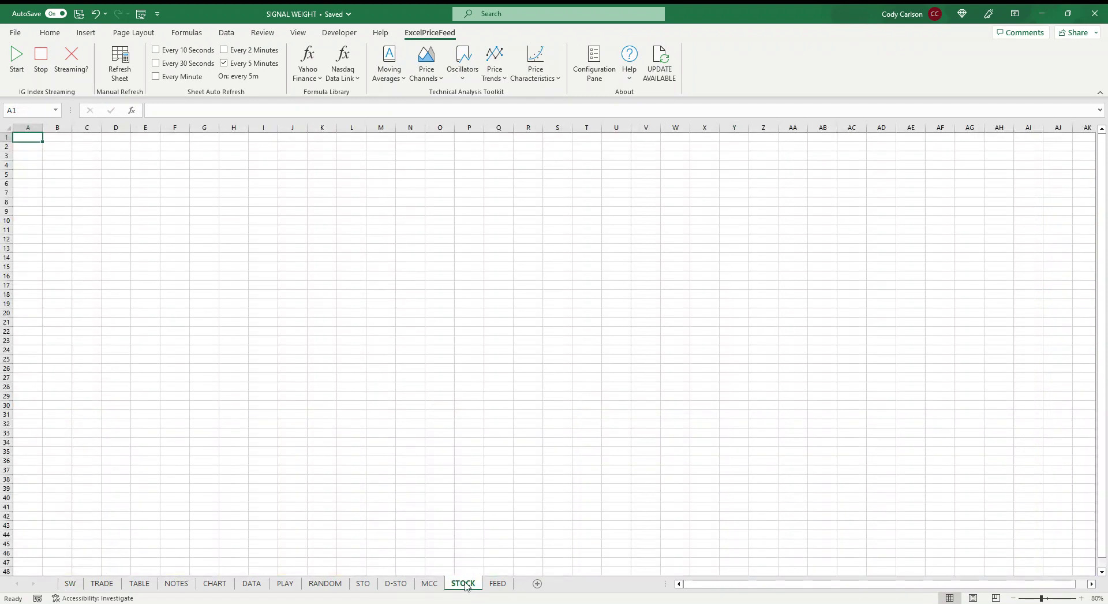
{"action": "left_click", "coordinate": [502, 583]}
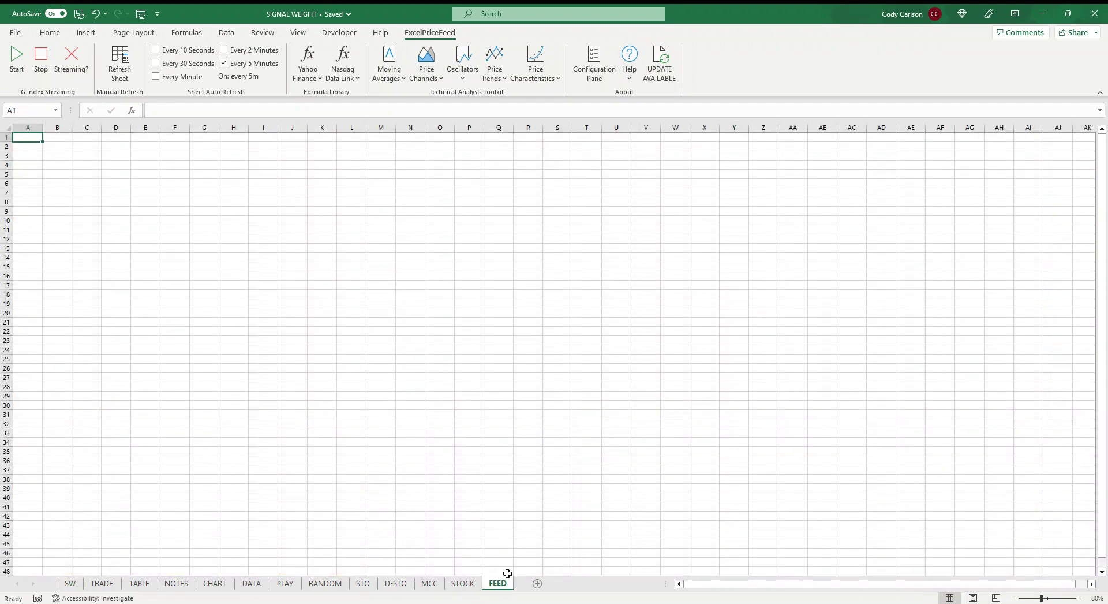
{"action": "left_click", "coordinate": [474, 587]}
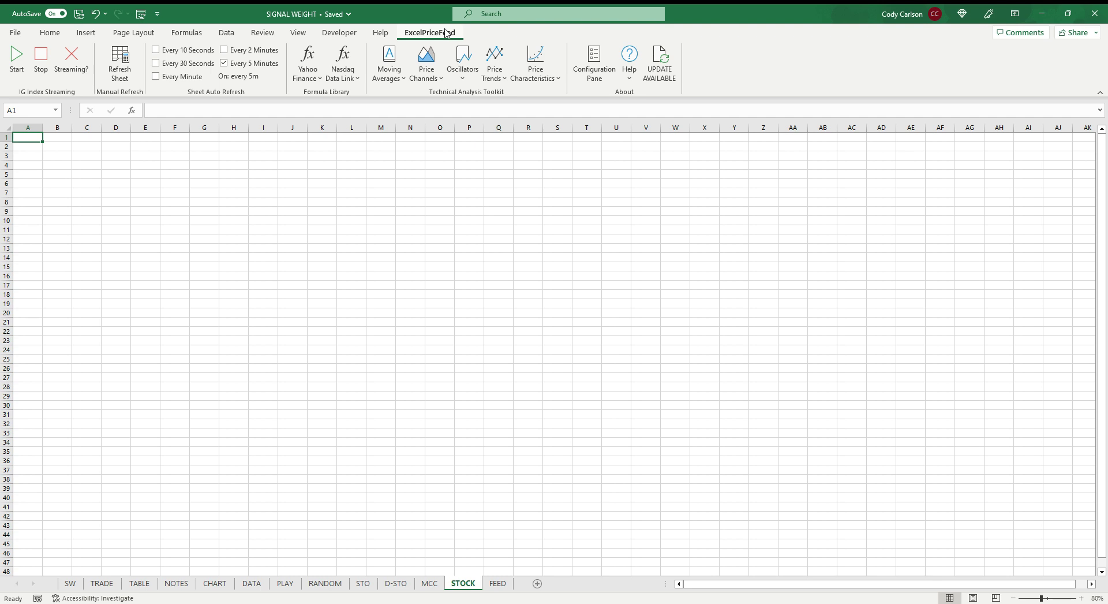
Search Yahoo Finance for MSFT in the Excel Price Feed pane, select Microsoft Corporation, and show its historic data options
{"action": "left_click", "coordinate": [226, 33]}
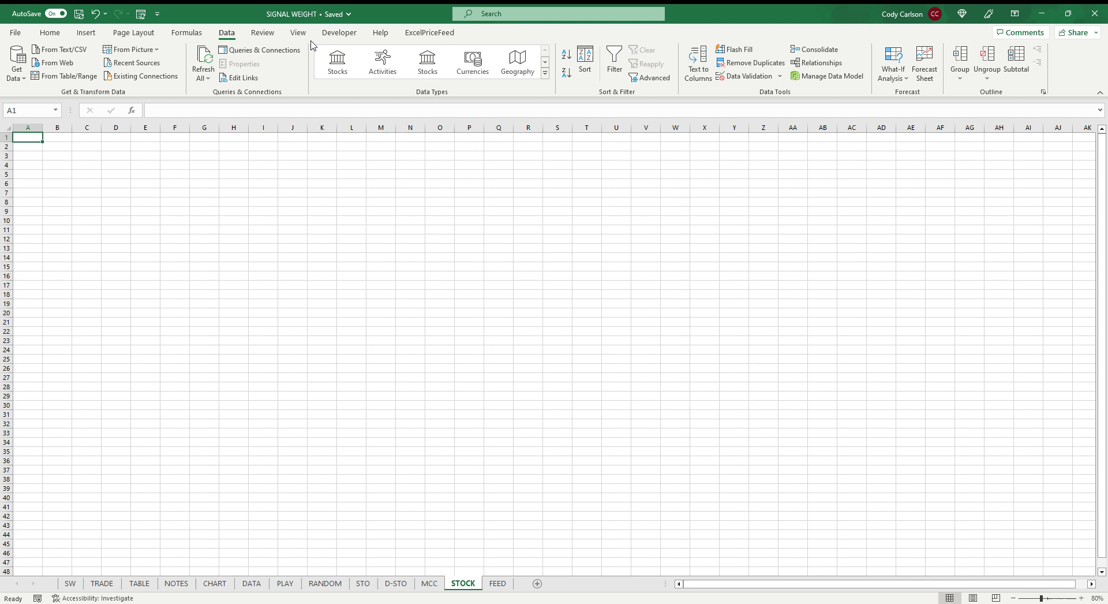
{"action": "left_click", "coordinate": [427, 35]}
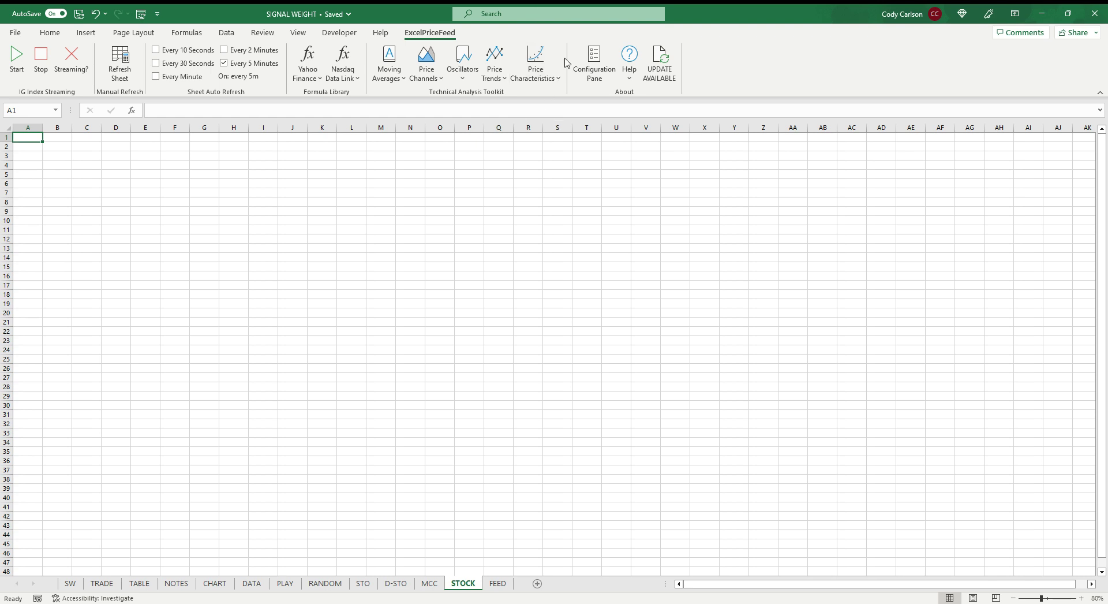
{"action": "left_click", "coordinate": [594, 64]}
{"action": "type", "text": "MSFT"}
{"action": "left_click", "coordinate": [857, 211]}
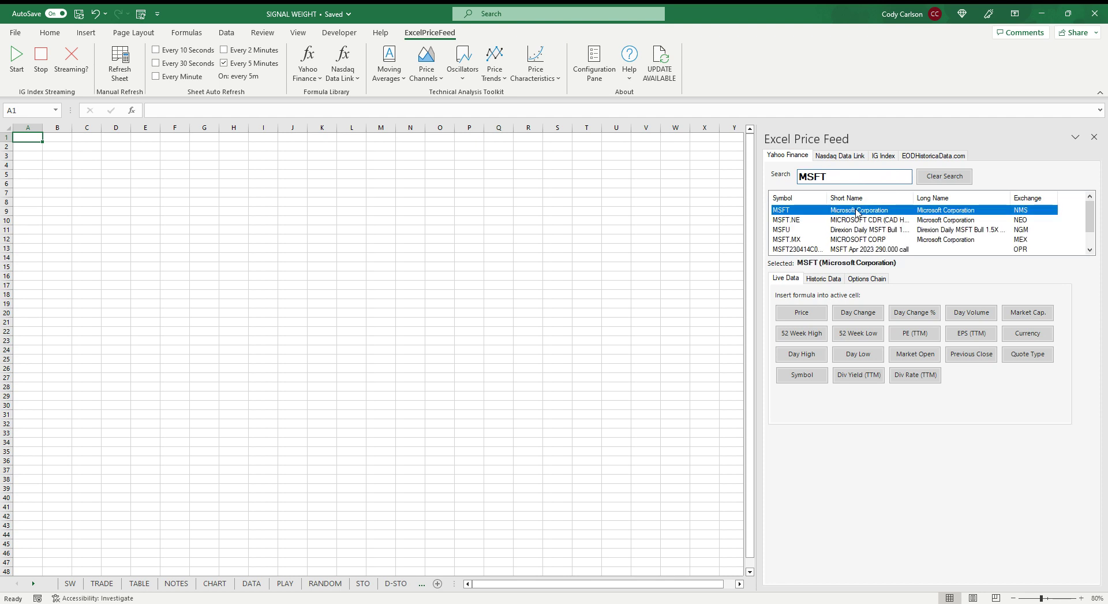
{"action": "left_click", "coordinate": [839, 279]}
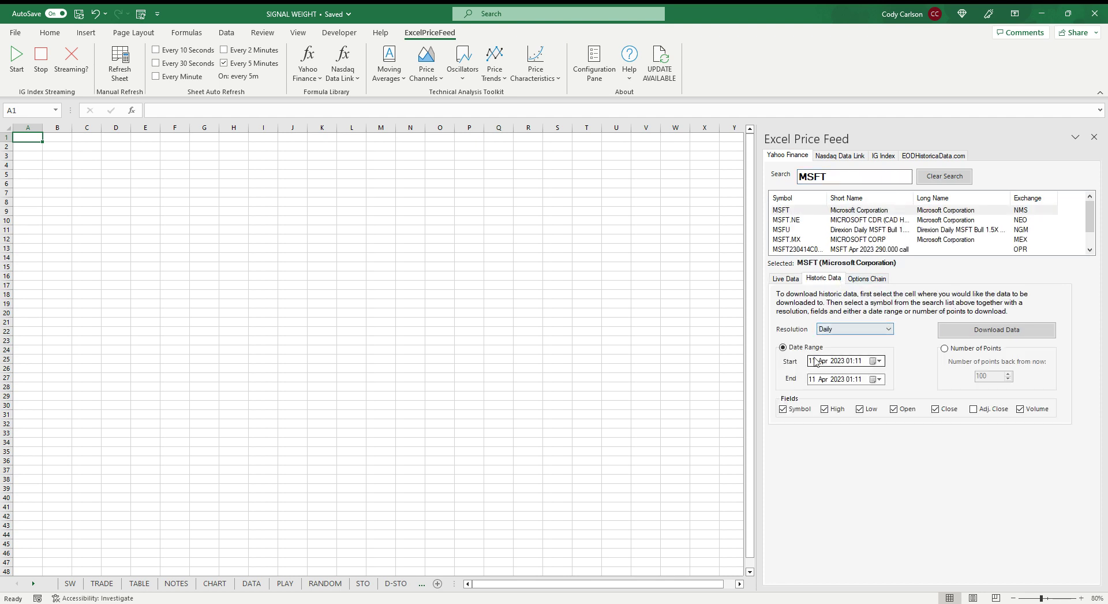
Set the start of the MSFT historic date range to 01 Mar 2023
{"action": "left_click", "coordinate": [878, 361]}
{"action": "left_click", "coordinate": [871, 376]}
{"action": "left_click", "coordinate": [887, 404]}
{"action": "left_click", "coordinate": [873, 399]}
Download MSFT's daily history into cell A1 with only the Close field, and widen column A to fit the dates
{"action": "left_click", "coordinate": [783, 409]}
{"action": "left_click", "coordinate": [825, 409]}
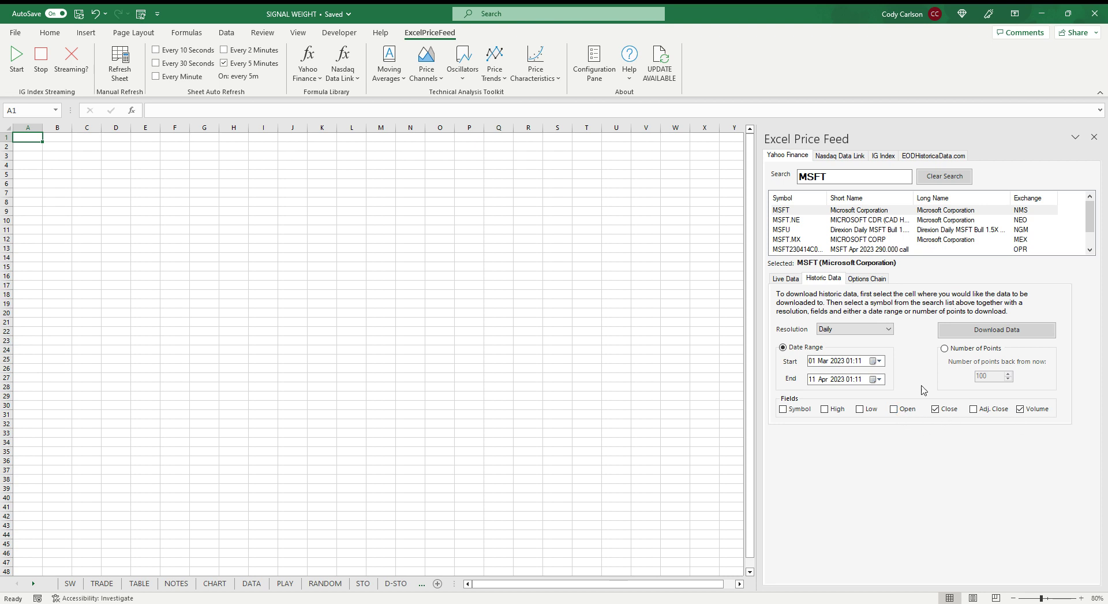
{"action": "left_click", "coordinate": [1019, 410]}
{"action": "left_click", "coordinate": [983, 331]}
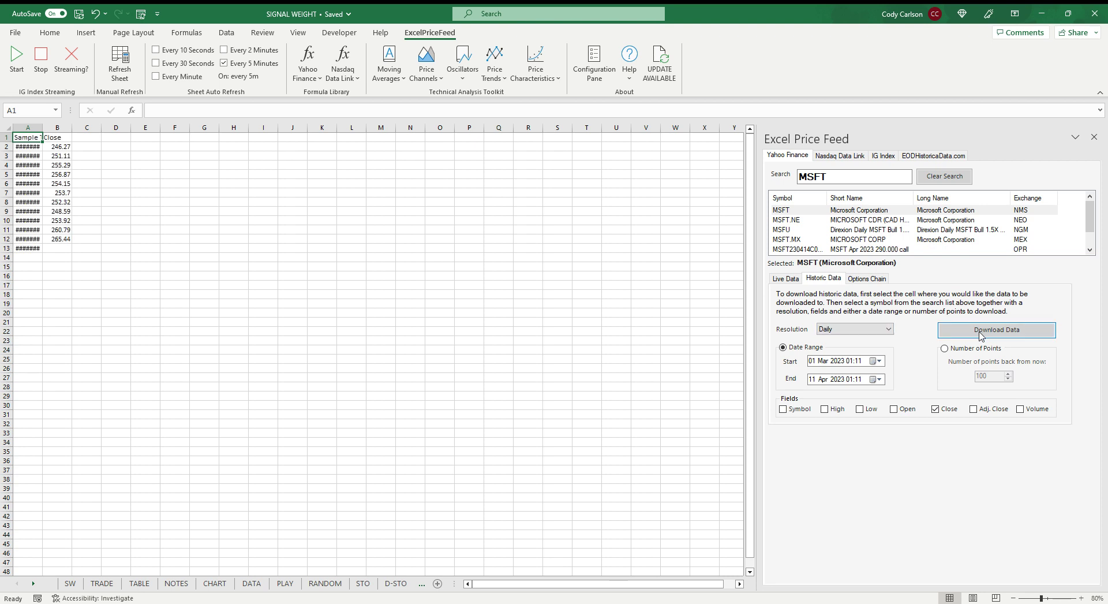
{"action": "left_click_drag", "start_coordinate": [43, 127], "coordinate": [67, 129]}
{"action": "left_click", "coordinate": [111, 395]}
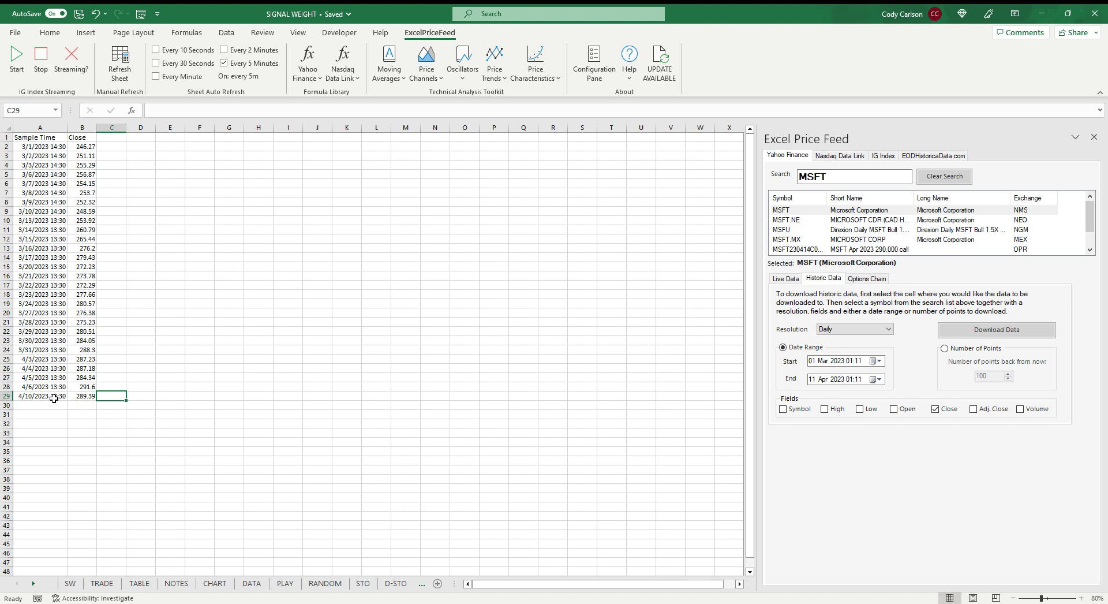
{"action": "left_click", "coordinate": [116, 406]}
{"action": "left_click", "coordinate": [116, 416]}
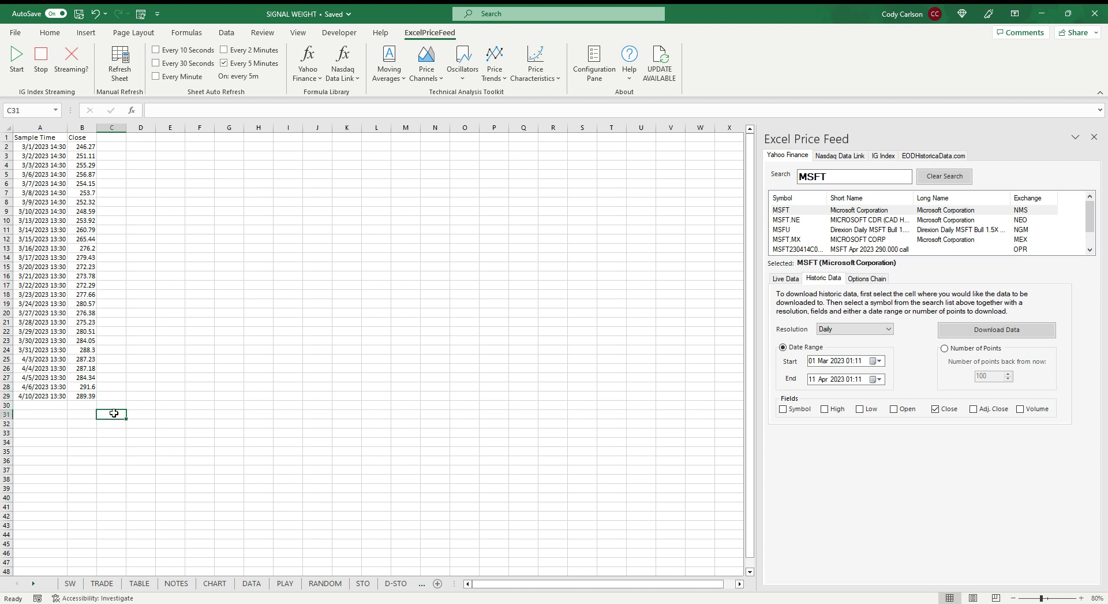
{"action": "left_click", "coordinate": [112, 424]}
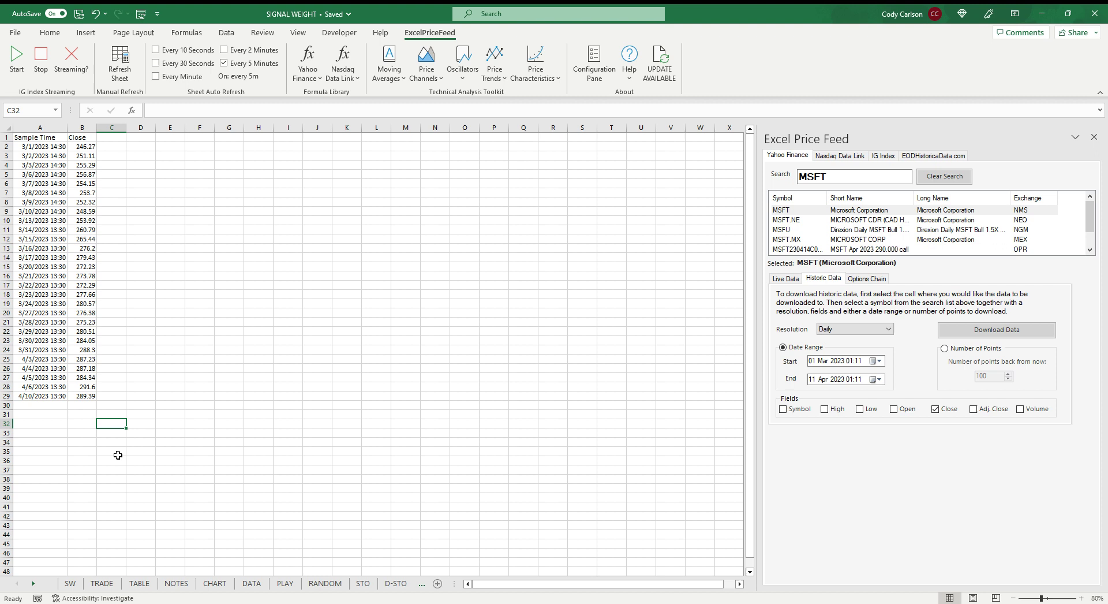
{"action": "left_click", "coordinate": [295, 399]}
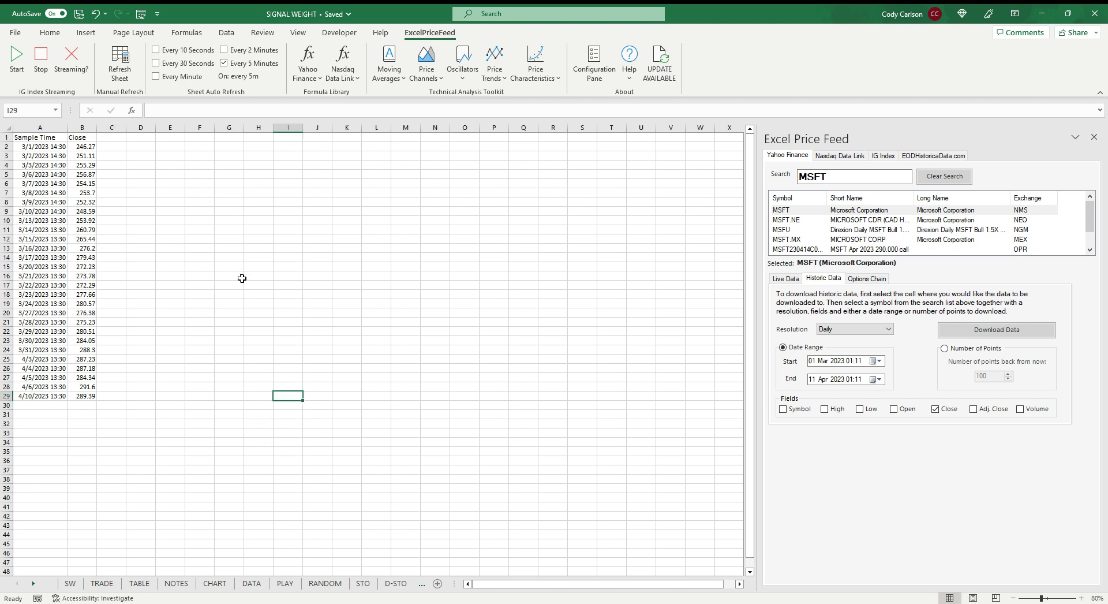
Apply all borders to the empty cells A30:B79 below the downloaded prices on the STOCK sheet
{"action": "left_click", "coordinate": [31, 407]}
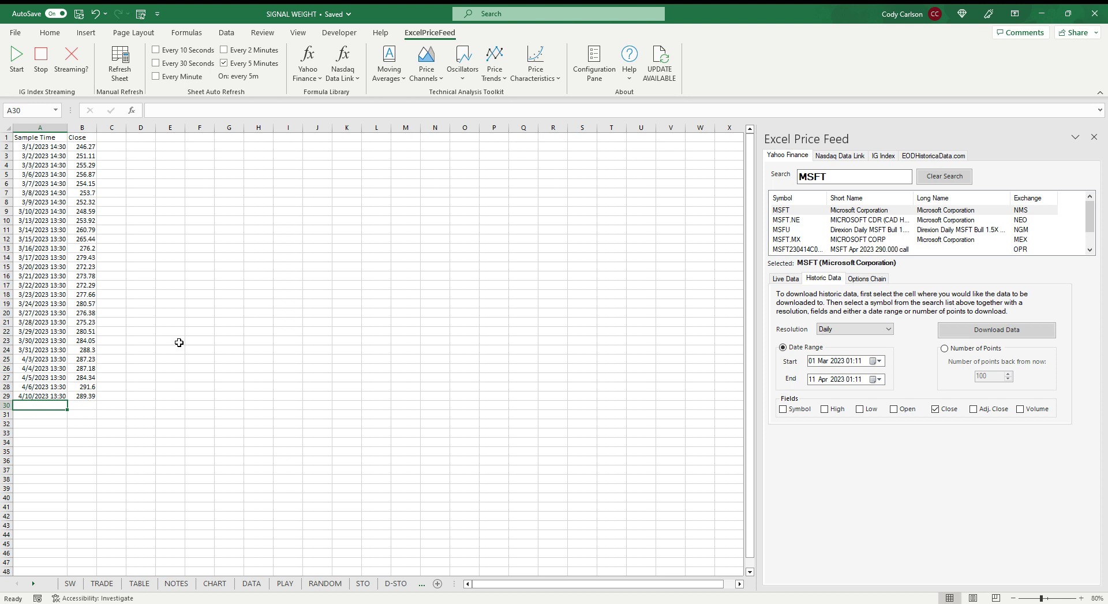
{"action": "scroll", "coordinate": [181, 342], "scroll_direction": "down", "scroll_amount": 2}
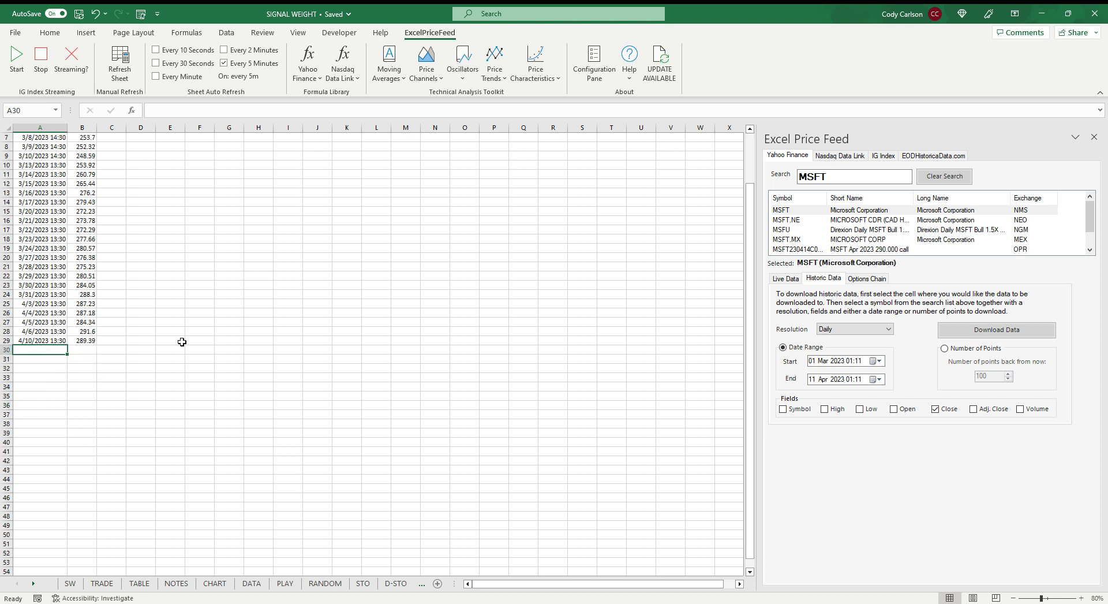
{"action": "scroll", "coordinate": [181, 342], "scroll_direction": "down", "scroll_amount": 4}
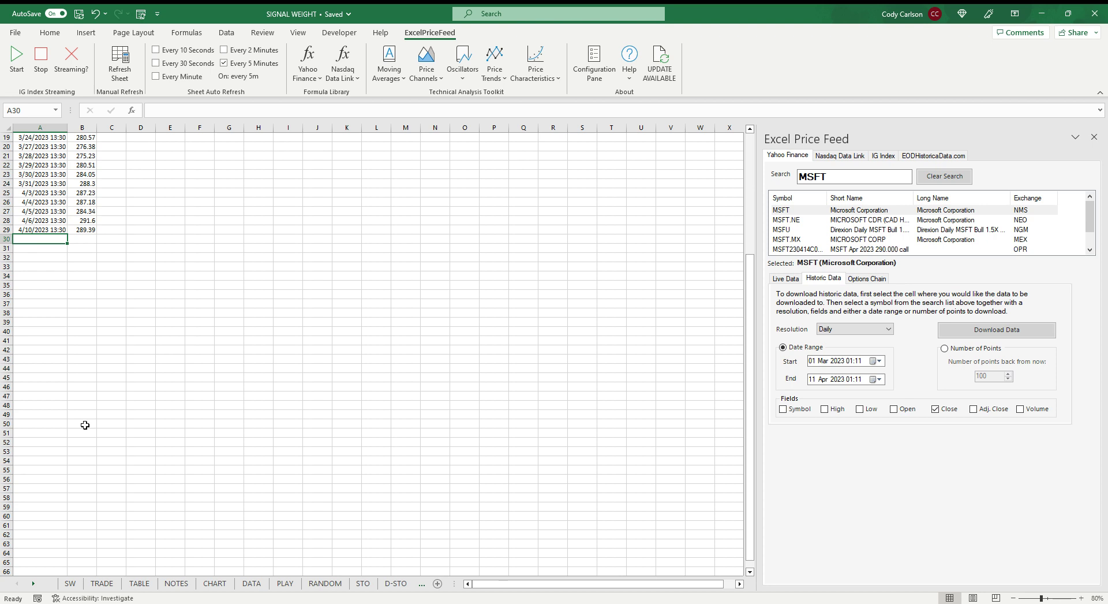
{"action": "scroll", "coordinate": [87, 427], "scroll_direction": "down", "scroll_amount": 1}
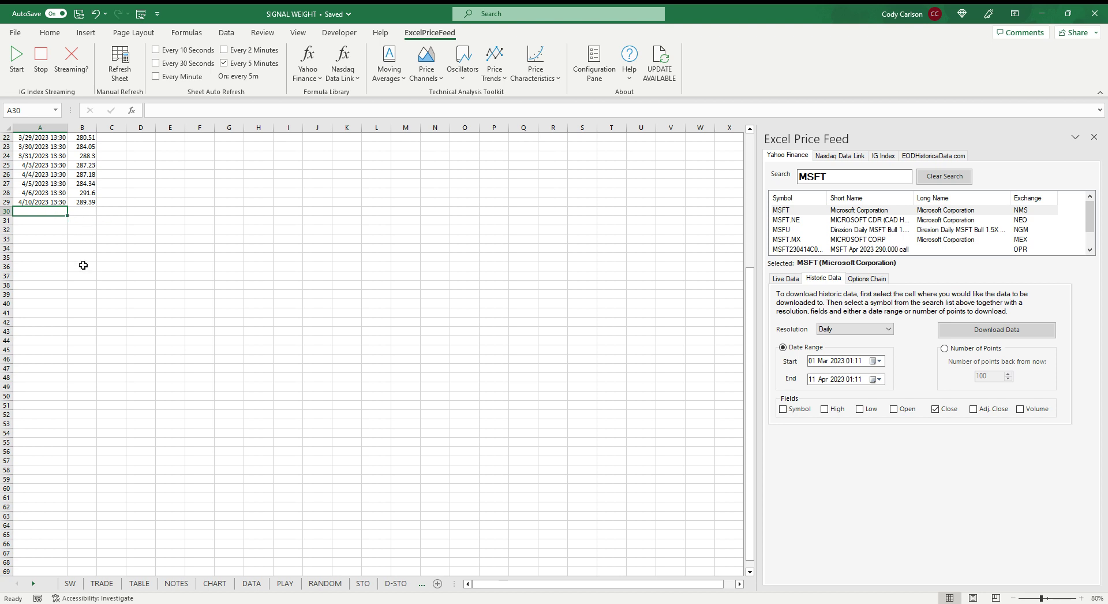
{"action": "scroll", "coordinate": [83, 265], "scroll_direction": "down", "scroll_amount": 16}
{"action": "left_click", "coordinate": [84, 267], "text": "shift"}
{"action": "left_click_drag", "start_coordinate": [85, 267], "coordinate": [80, 219]}
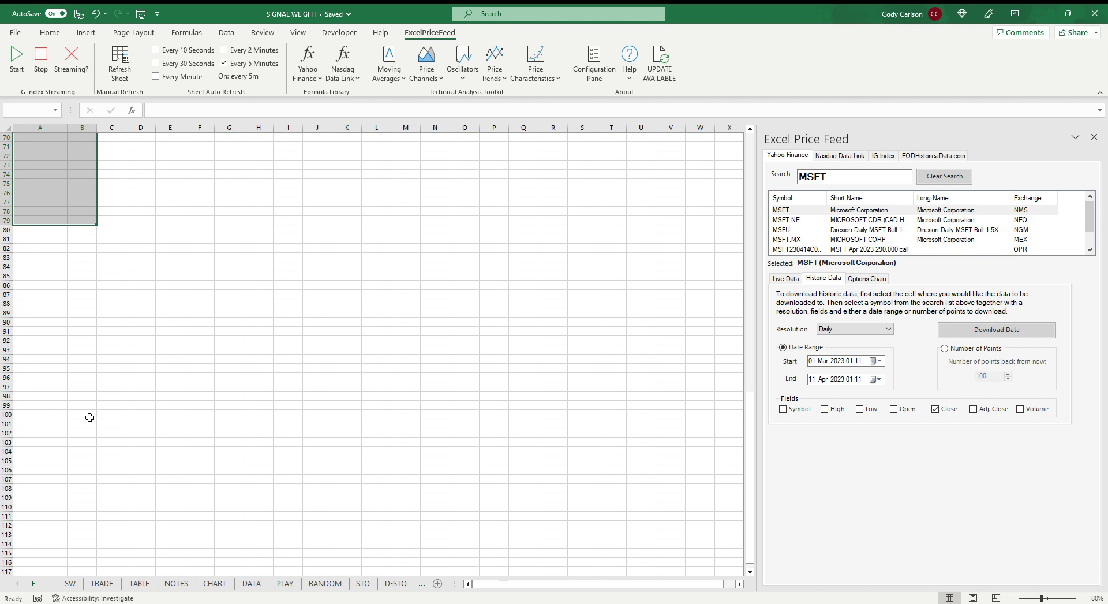
{"action": "scroll", "coordinate": [91, 456], "scroll_direction": "up", "scroll_amount": 19}
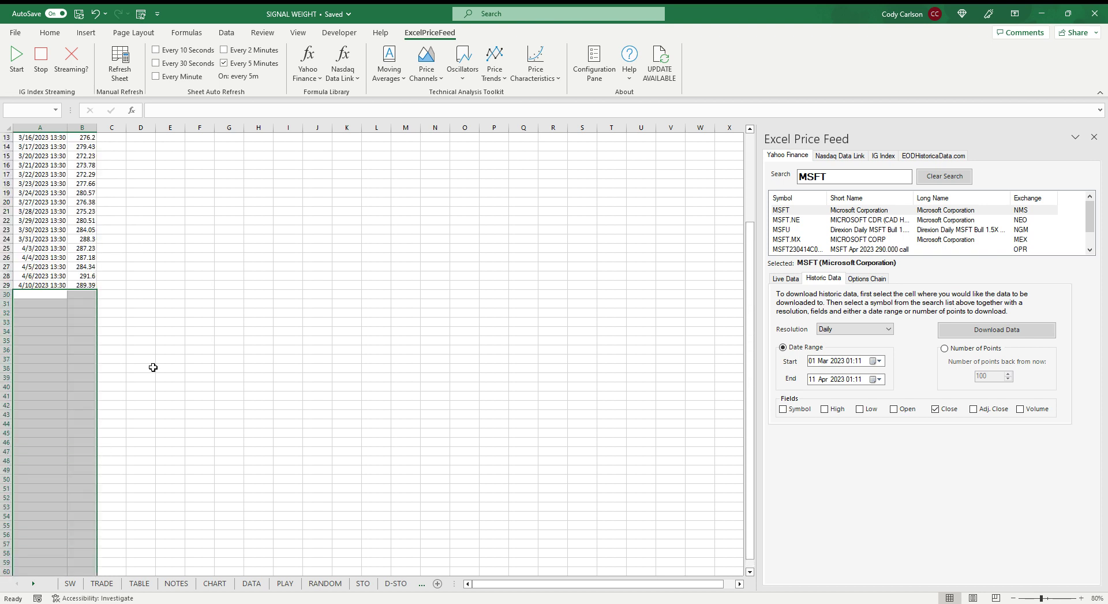
{"action": "left_click", "coordinate": [49, 33]}
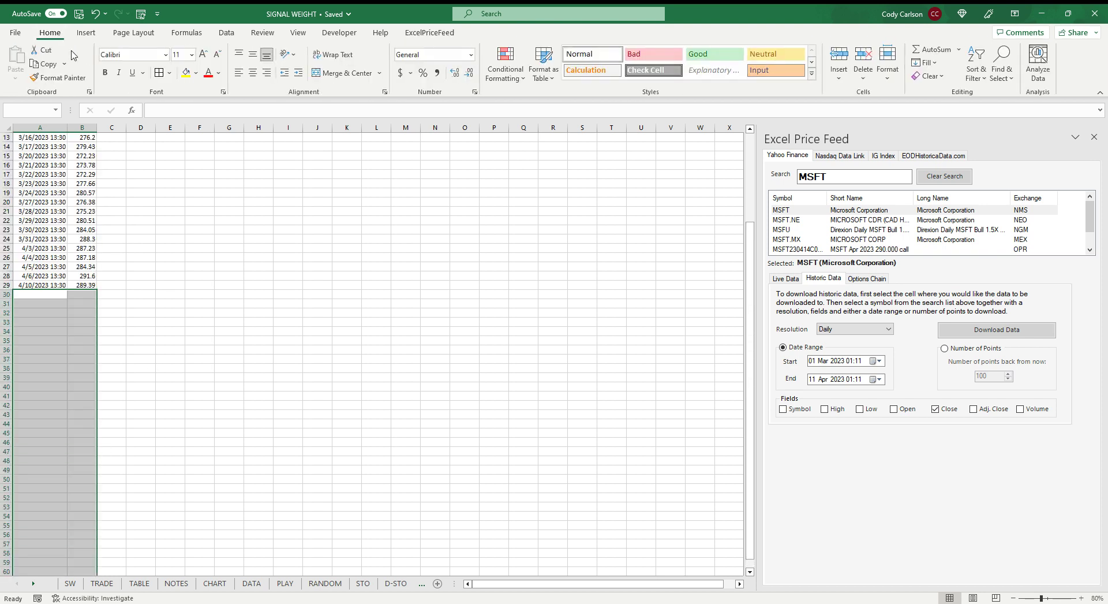
{"action": "scroll", "coordinate": [151, 404], "scroll_direction": "down", "scroll_amount": 12}
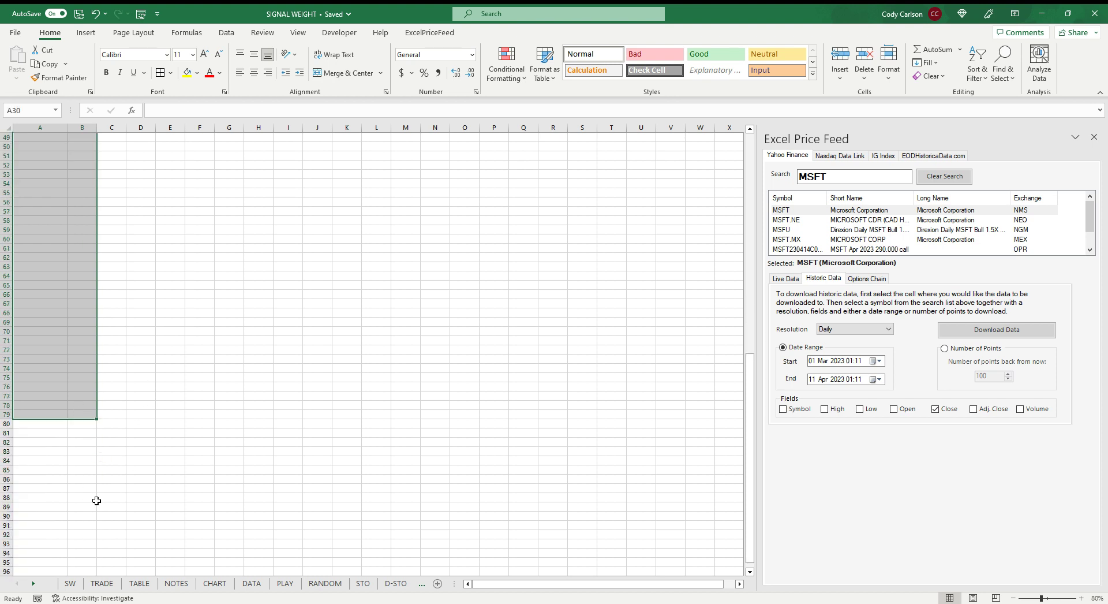
{"action": "scroll", "coordinate": [266, 181], "scroll_direction": "up", "scroll_amount": 12}
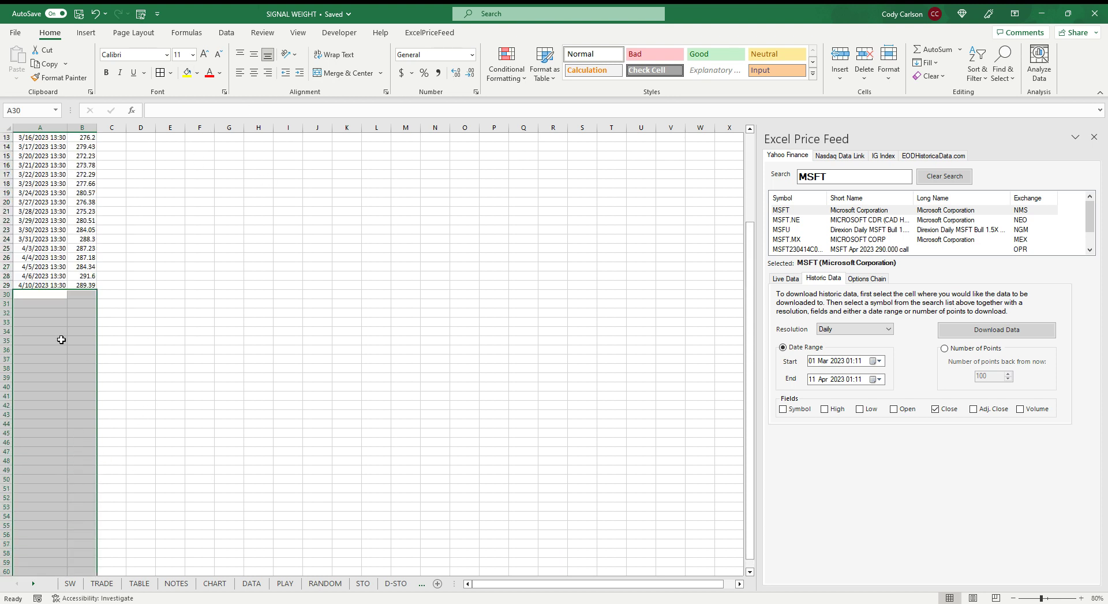
{"action": "key", "text": "alt+h"}
{"action": "key", "text": "b"}
{"action": "key", "text": "a"}
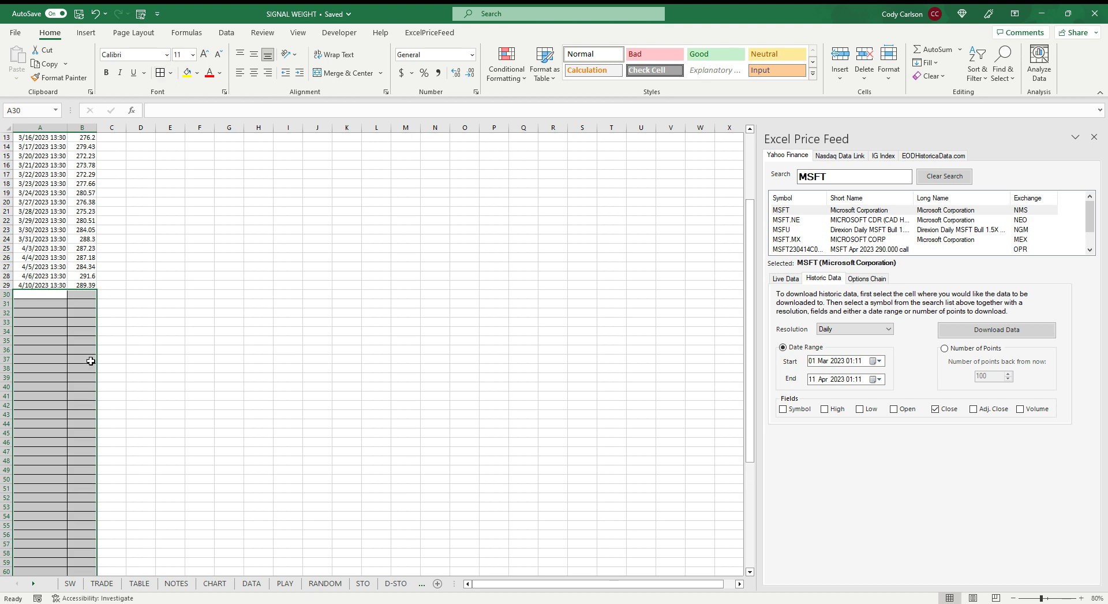
{"action": "scroll", "coordinate": [163, 462], "scroll_direction": "down", "scroll_amount": 7}
{"action": "scroll", "coordinate": [156, 376], "scroll_direction": "up", "scroll_amount": 13}
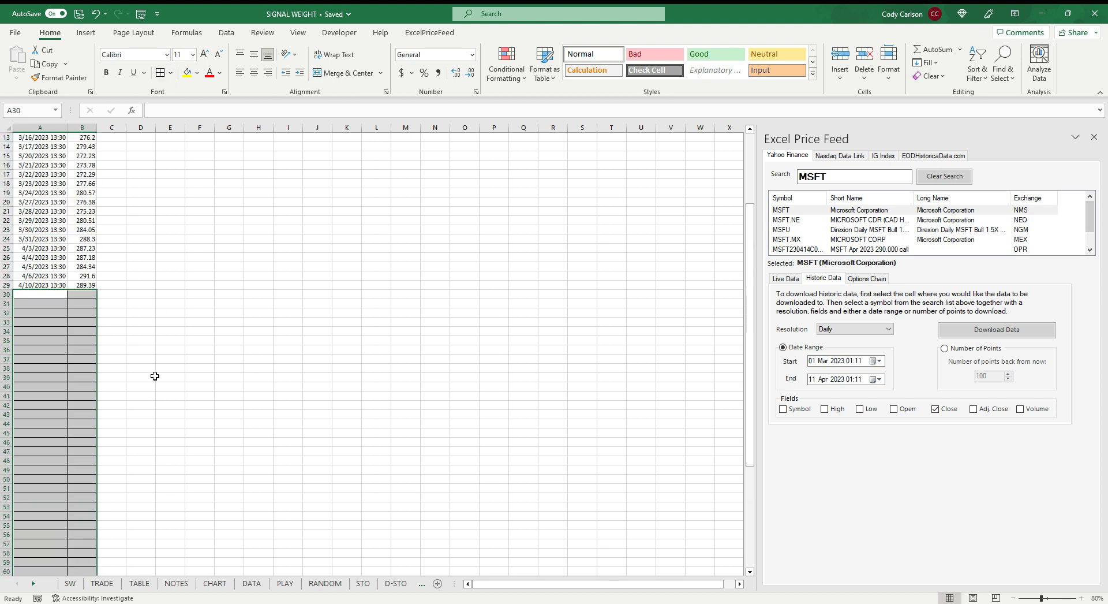
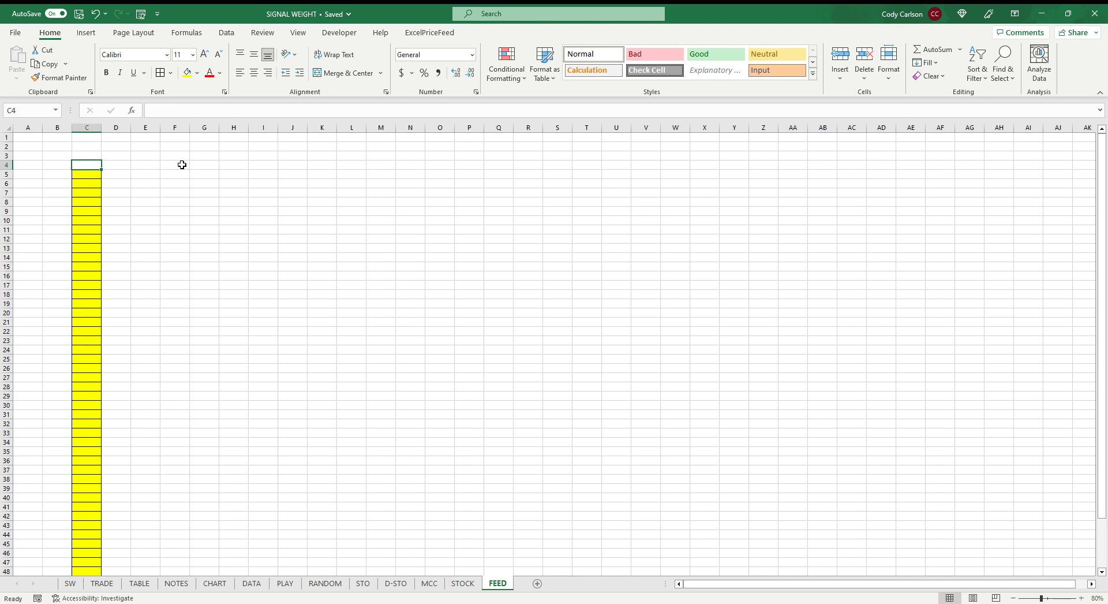
Enter the ticker headings MSFT in C4, AAPL in D4 and META in E4 on the FEED sheet
{"action": "type", "text": "MSFT"}
{"action": "key", "text": "Return"}
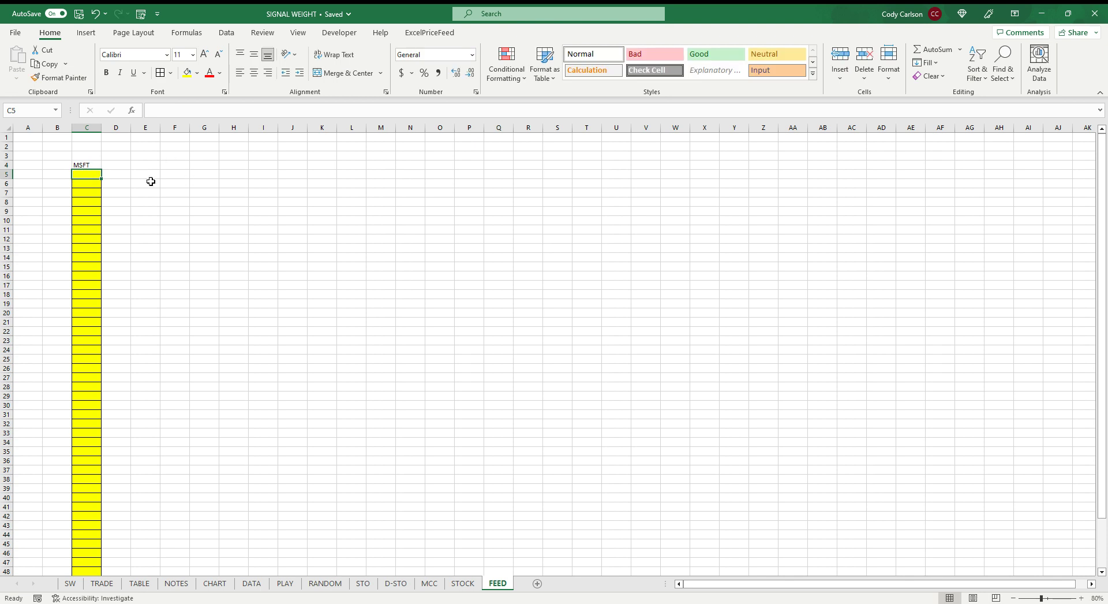
{"action": "left_click", "coordinate": [150, 182]}
{"action": "left_click", "coordinate": [122, 167]}
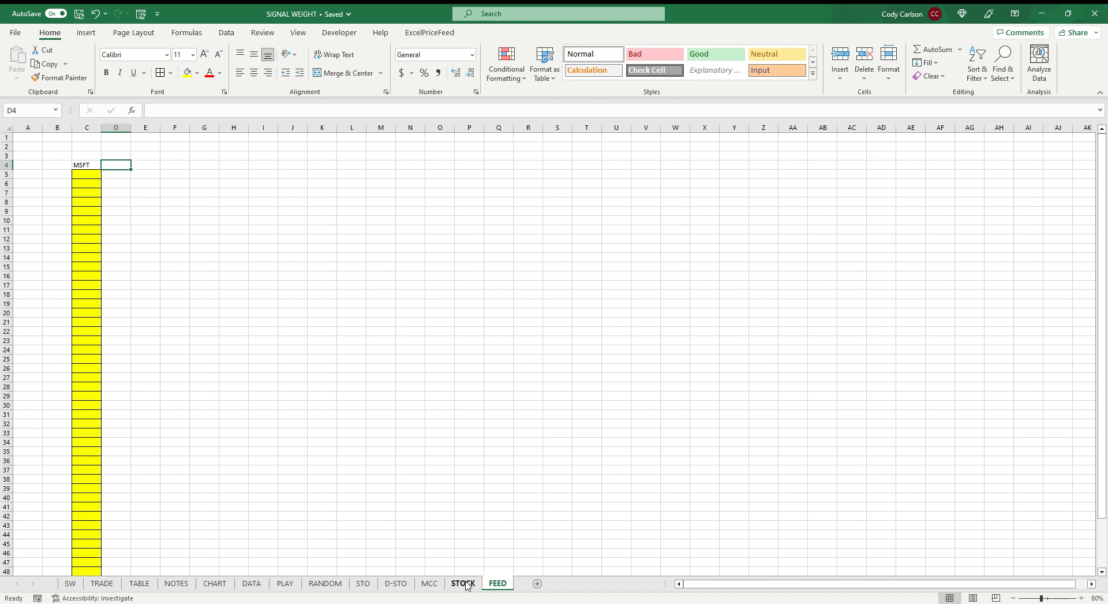
{"action": "type", "text": "AAPL"}
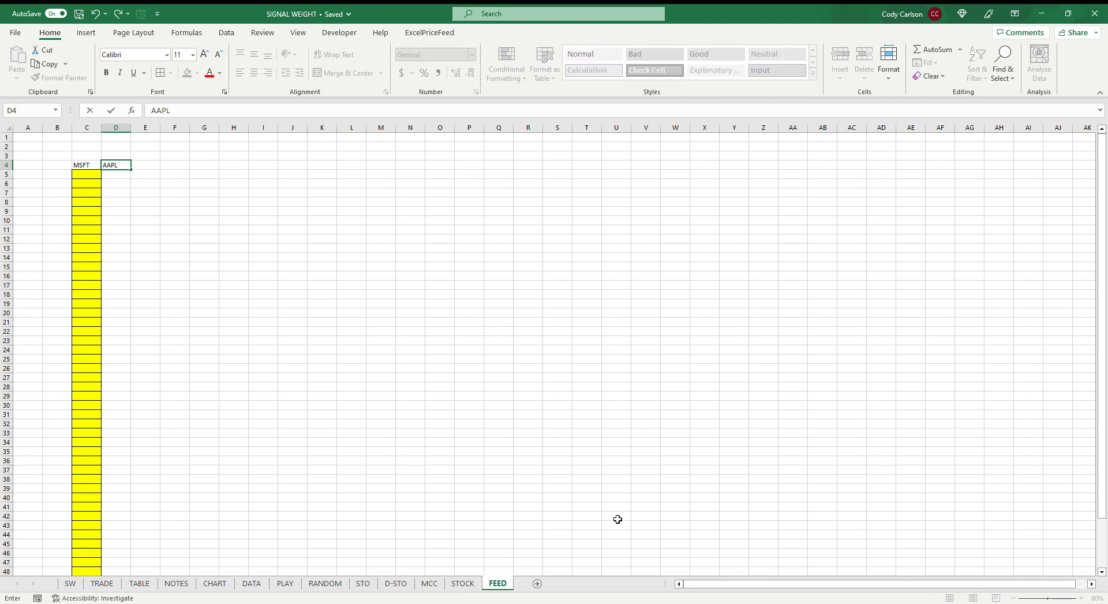
{"action": "key", "text": "Return"}
{"action": "left_click", "coordinate": [150, 168]}
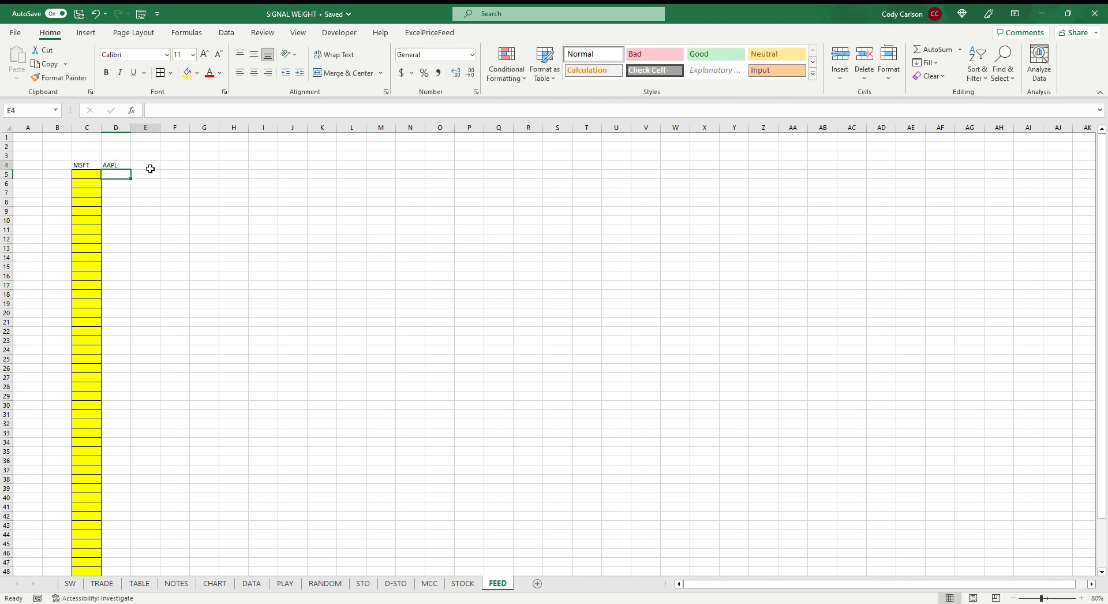
{"action": "type", "text": "META"}
{"action": "key", "text": "Return"}
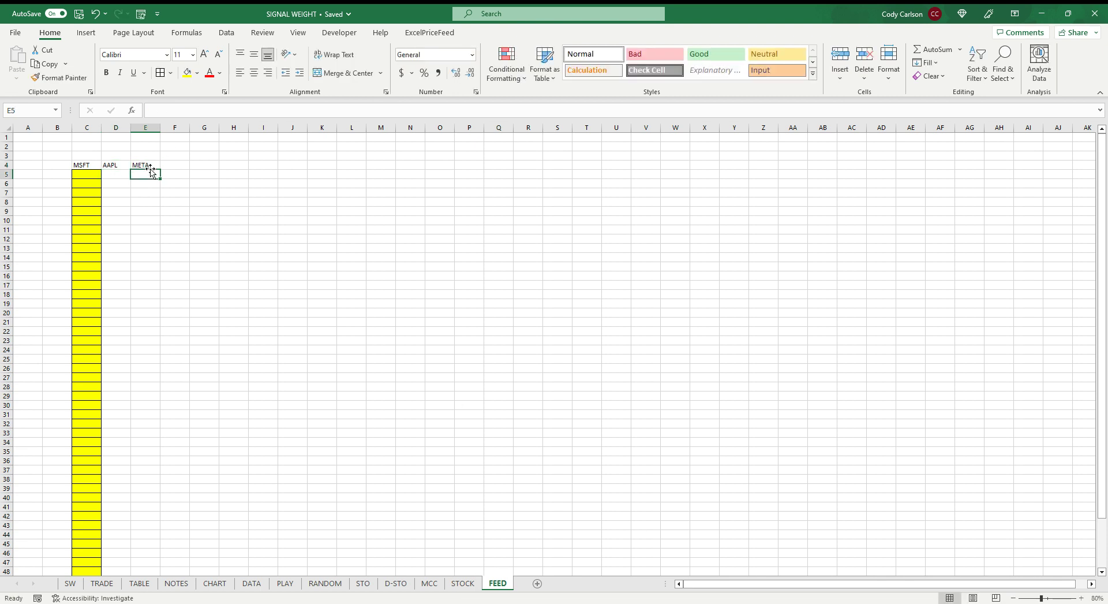
Apply all borders to the empty cells D5:E54 under the AAPL and META headings on the FEED sheet
{"action": "left_click", "coordinate": [123, 173]}
{"action": "scroll", "coordinate": [164, 304], "scroll_direction": "down", "scroll_amount": 9}
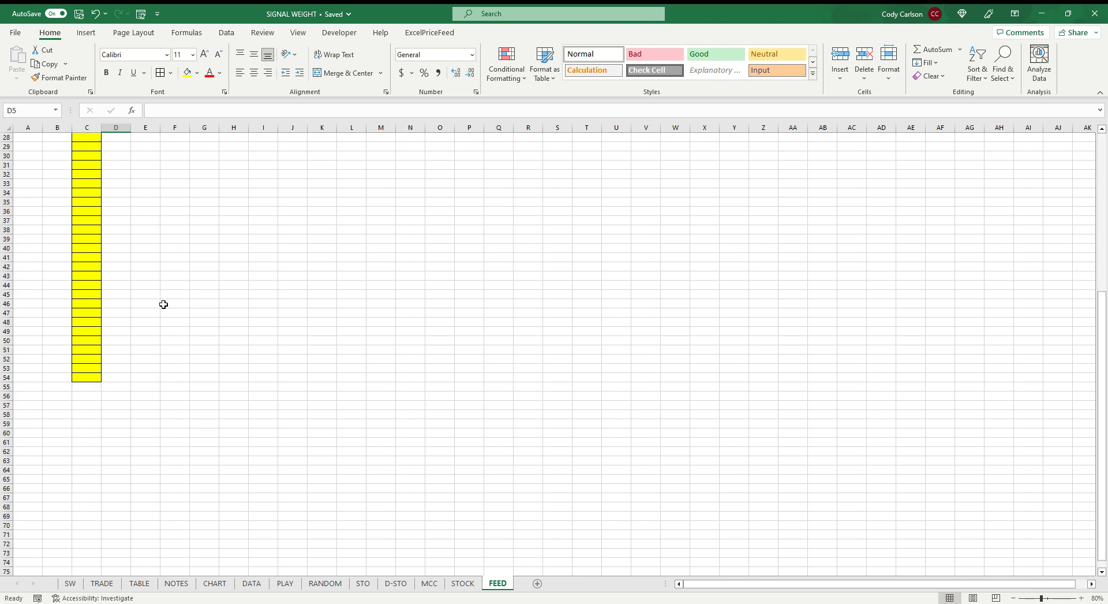
{"action": "left_click", "coordinate": [153, 375], "text": "shift"}
{"action": "left_click", "coordinate": [160, 72]}
{"action": "scroll", "coordinate": [216, 239], "scroll_direction": "up", "scroll_amount": 9}
{"action": "left_click", "coordinate": [264, 192]}
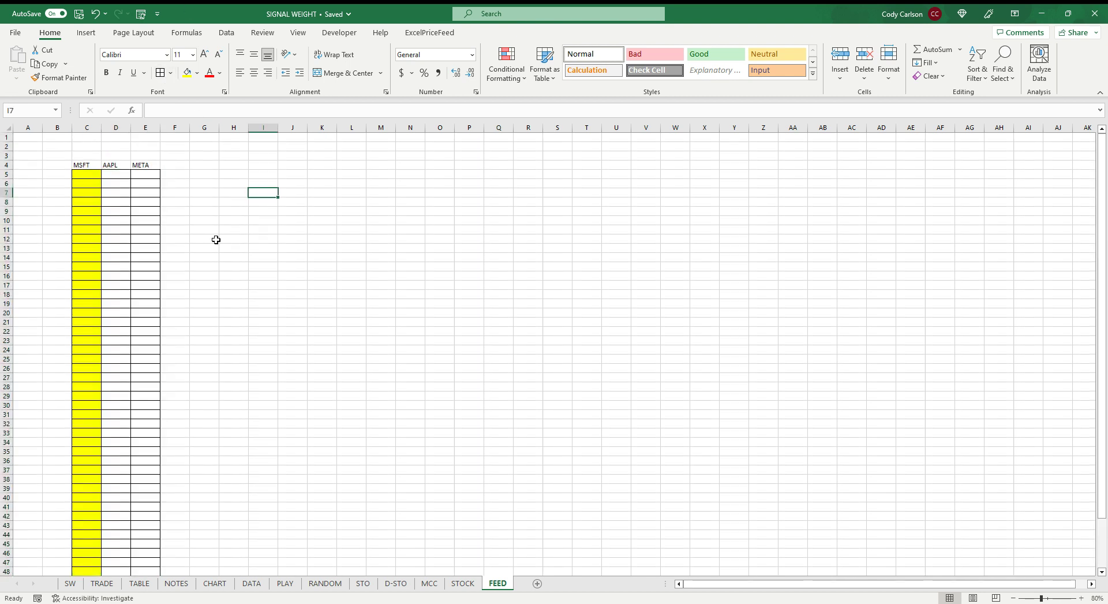
Link cell B30 on the STOCK sheet to the first MSFT feed cell with the formula =FEED!C5
{"action": "left_click", "coordinate": [465, 584]}
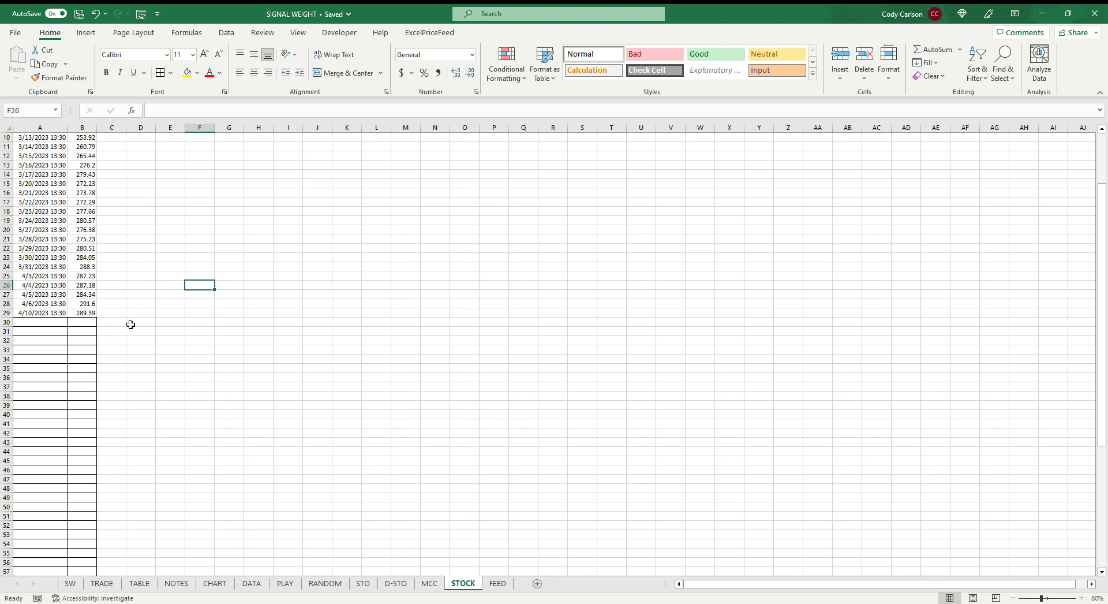
{"action": "scroll", "coordinate": [440, 516], "scroll_direction": "up", "scroll_amount": 2}
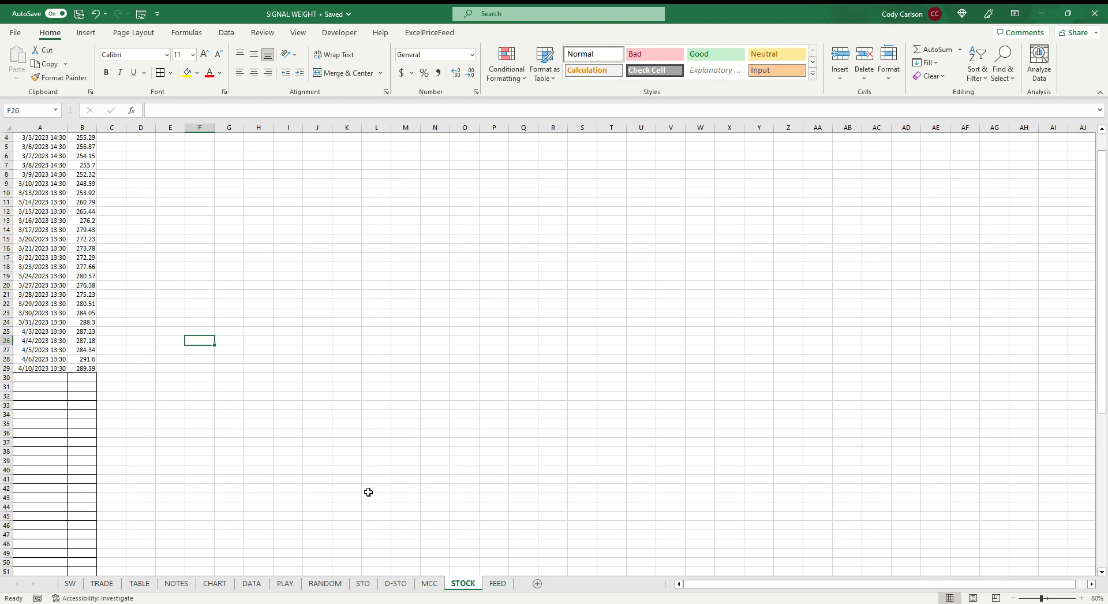
{"action": "left_click", "coordinate": [82, 377]}
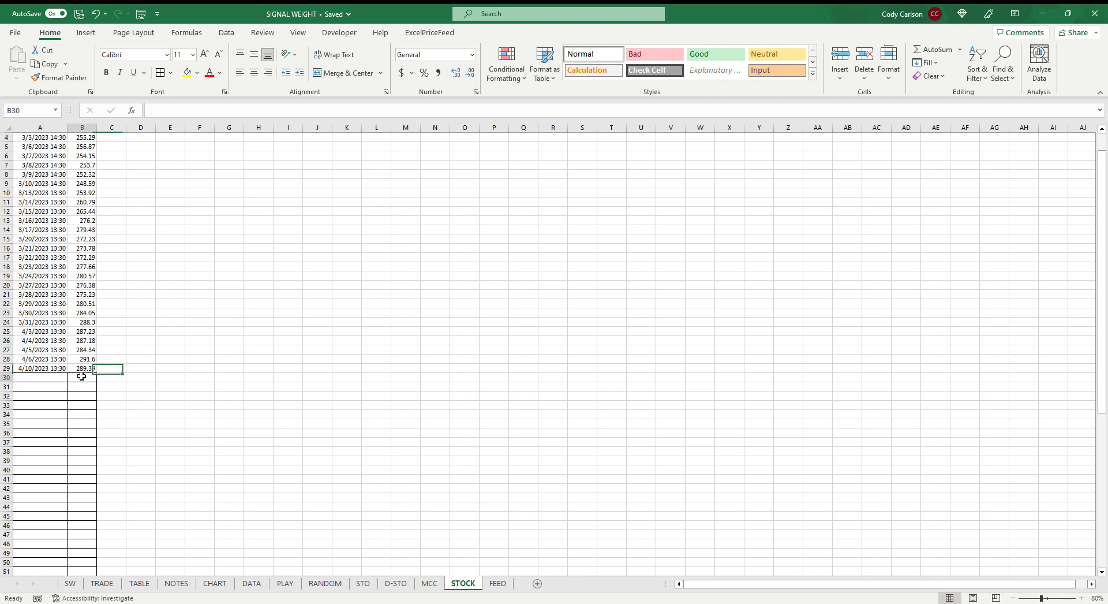
{"action": "type", "text": "="}
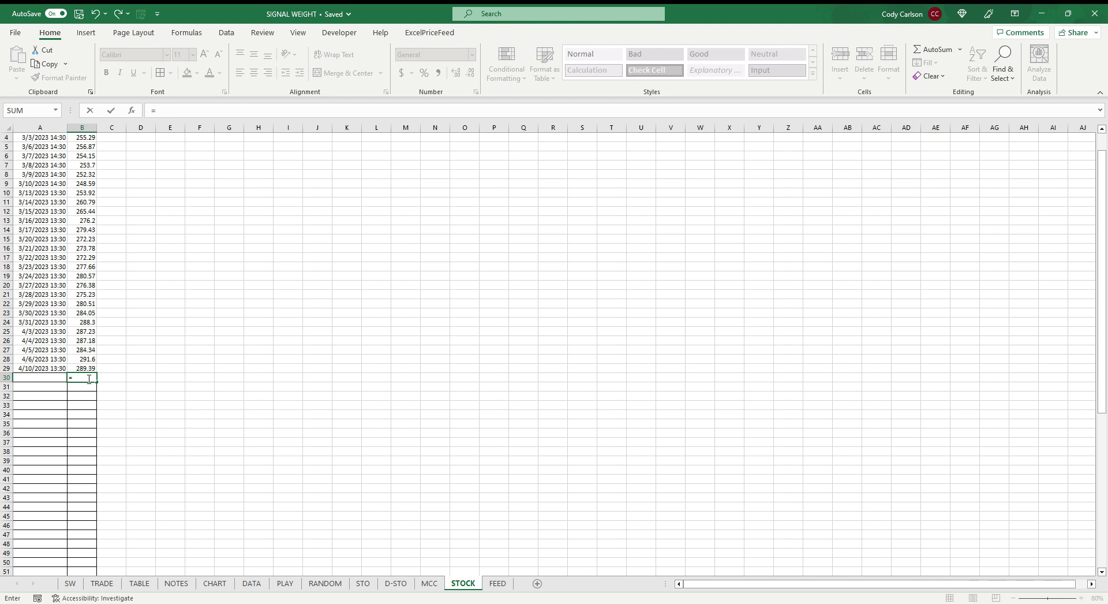
{"action": "left_click", "coordinate": [498, 583]}
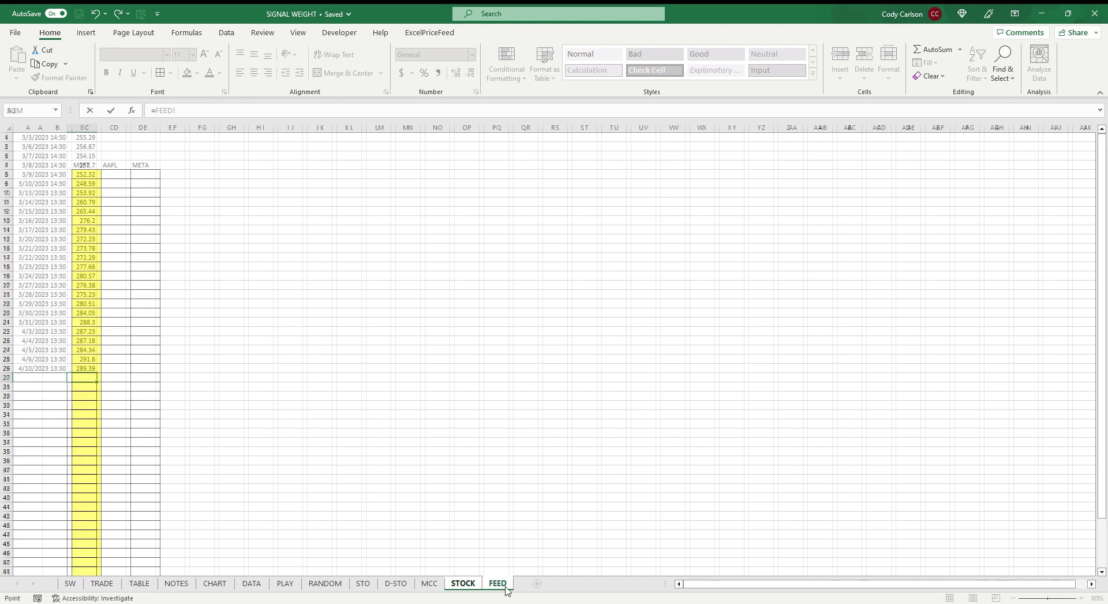
{"action": "left_click", "coordinate": [84, 172]}
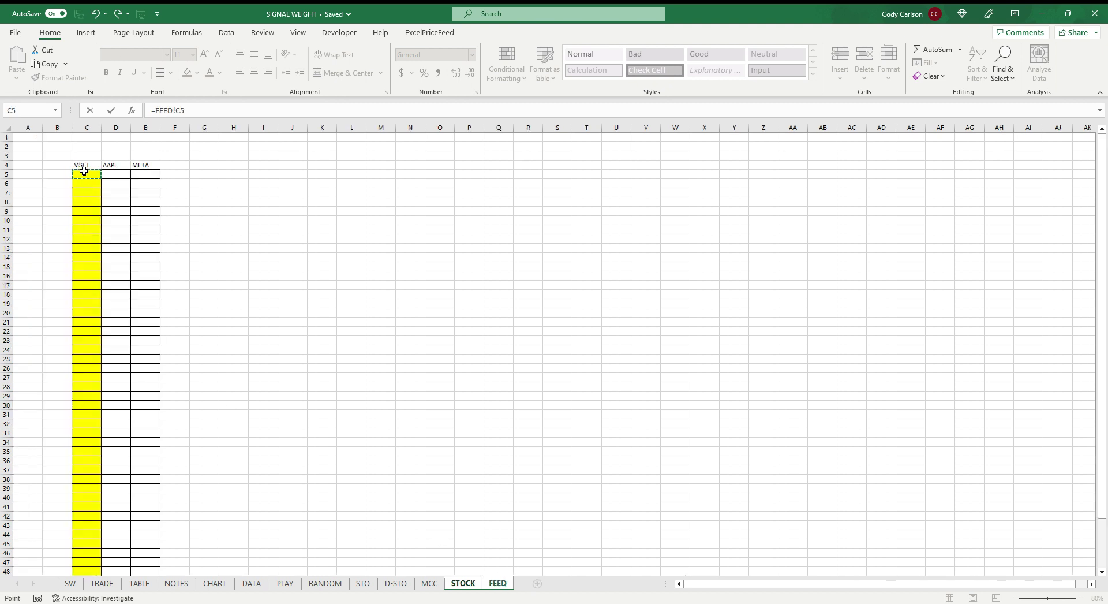
{"action": "key", "text": "Return"}
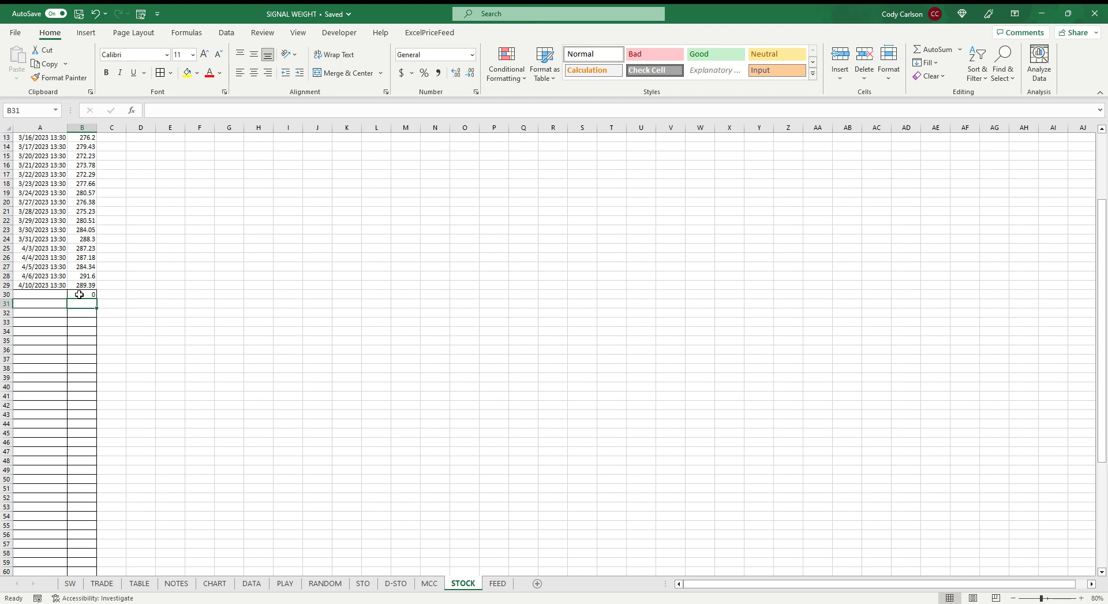
Fill the FEED link formula from B30 down to B79 and check the copied references near the end of the range
{"action": "left_click", "coordinate": [79, 294]}
{"action": "mouse_move", "coordinate": [97, 298]}
{"action": "left_mouse_down"}
{"action": "mouse_move", "coordinate": [90, 577]}
{"action": "mouse_move", "coordinate": [83, 290]}
{"action": "left_mouse_up"}
{"action": "scroll", "coordinate": [174, 359], "scroll_direction": "up", "scroll_amount": 5}
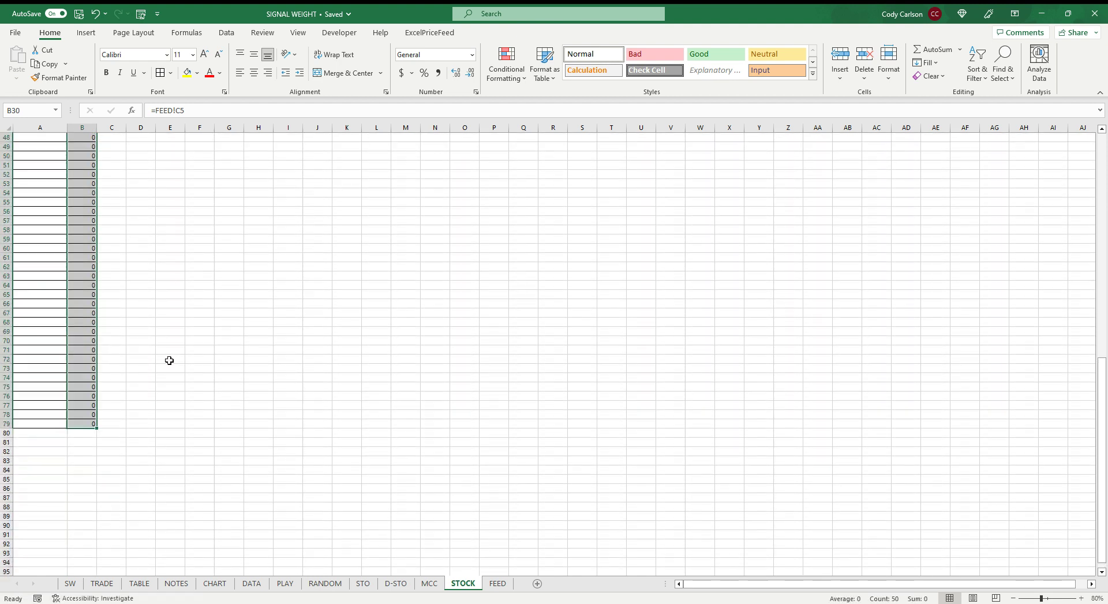
{"action": "left_click", "coordinate": [86, 425]}
{"action": "key", "text": "Up"}
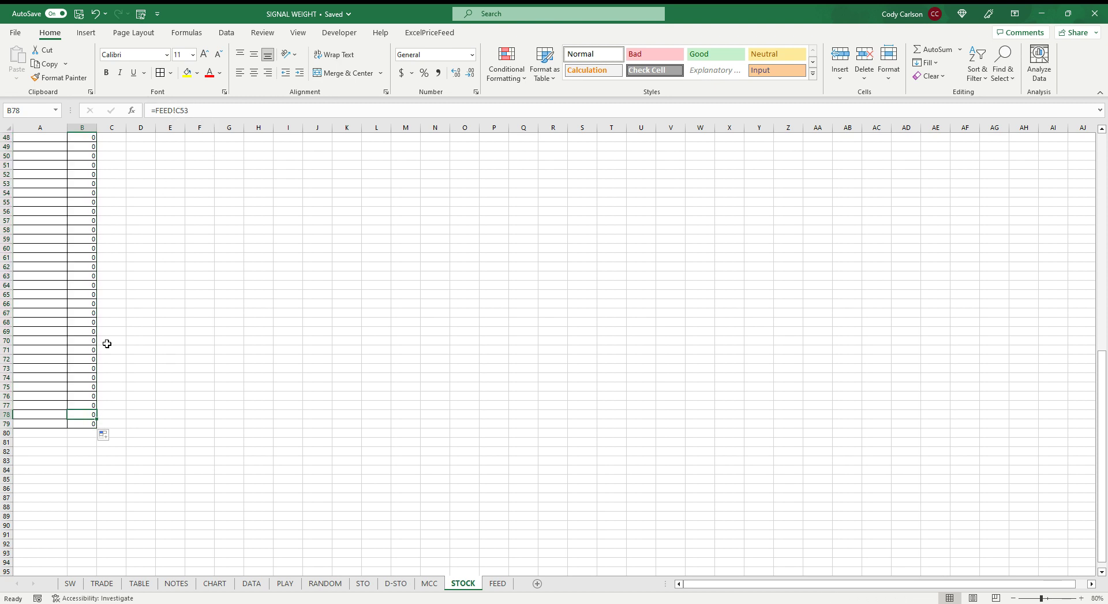
{"action": "left_click", "coordinate": [93, 402]}
{"action": "scroll", "coordinate": [218, 285], "scroll_direction": "up", "scroll_amount": 10}
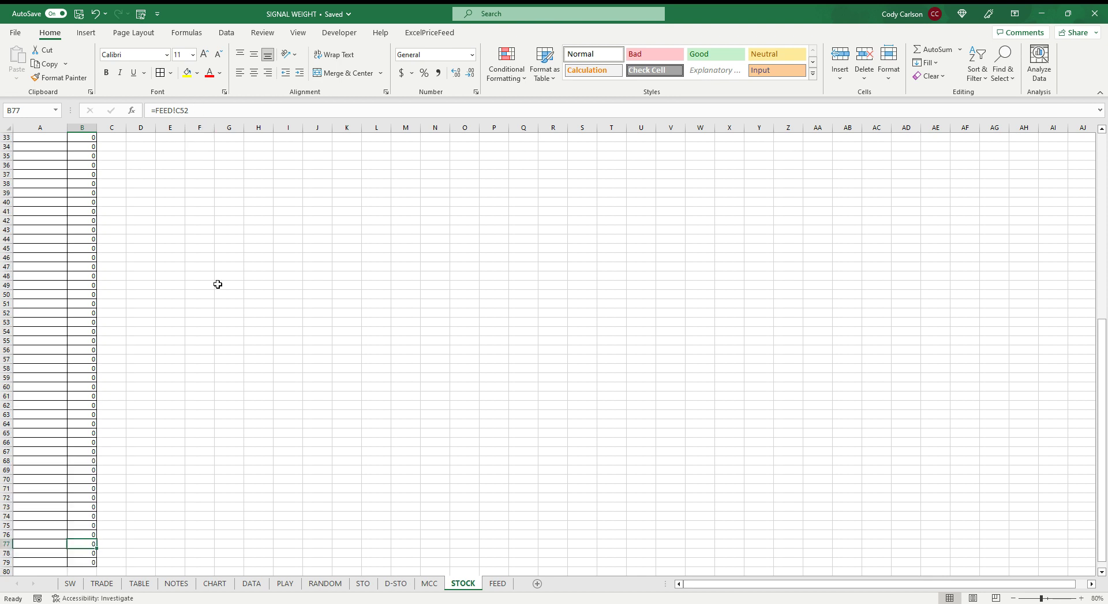
{"action": "left_click", "coordinate": [132, 239]}
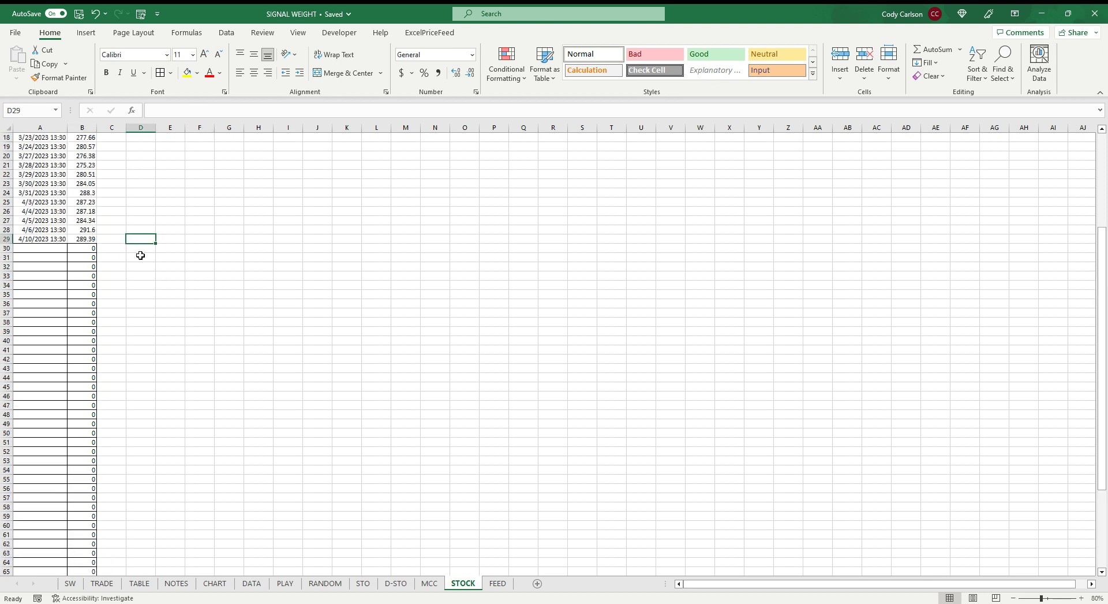
{"action": "left_click", "coordinate": [118, 237]}
Enter the test value 100 in cells C5, C6 and C7 of the MSFT column on the FEED sheet
{"action": "left_click", "coordinate": [497, 583]}
{"action": "scroll", "coordinate": [222, 289], "scroll_direction": "up", "scroll_amount": 5}
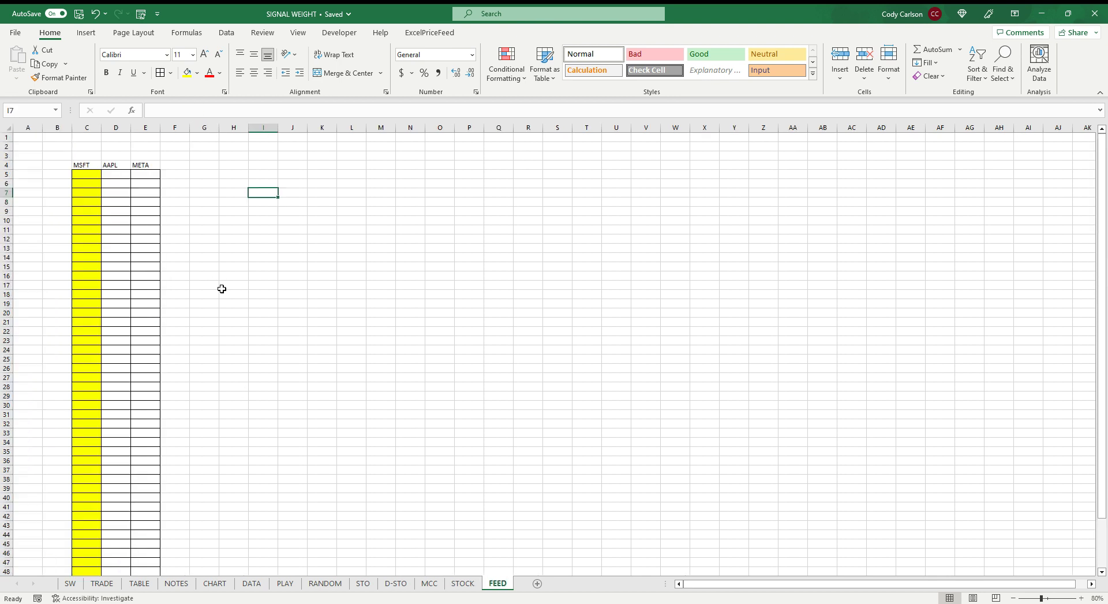
{"action": "left_click", "coordinate": [88, 175]}
{"action": "type", "text": "100"}
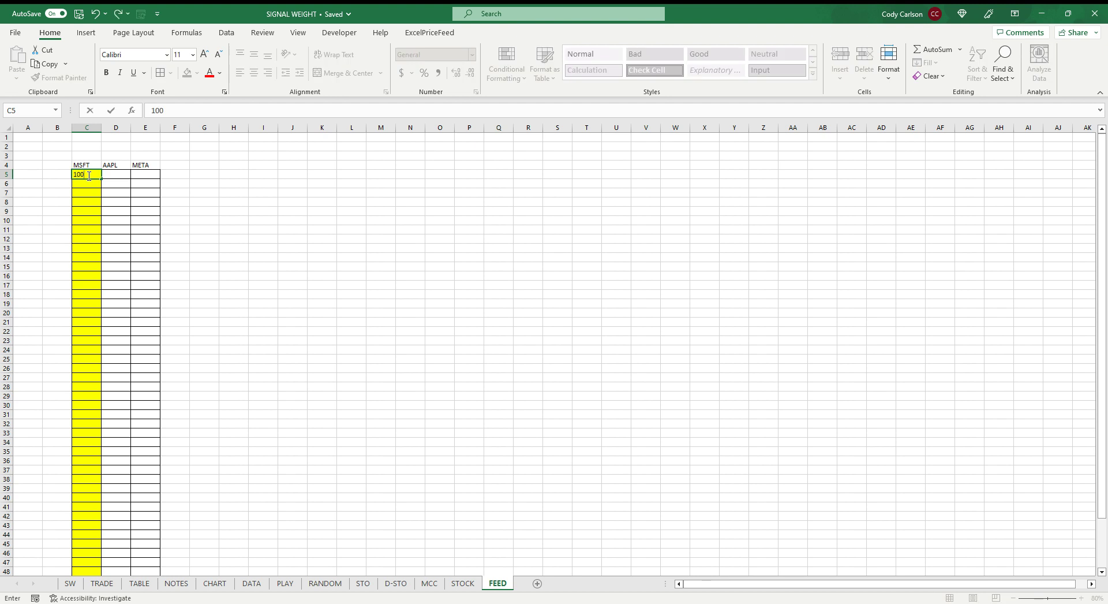
{"action": "key", "text": "Return"}
{"action": "type", "text": "100"}
{"action": "key", "text": "Return"}
{"action": "type", "text": "100"}
{"action": "key", "text": "Return"}
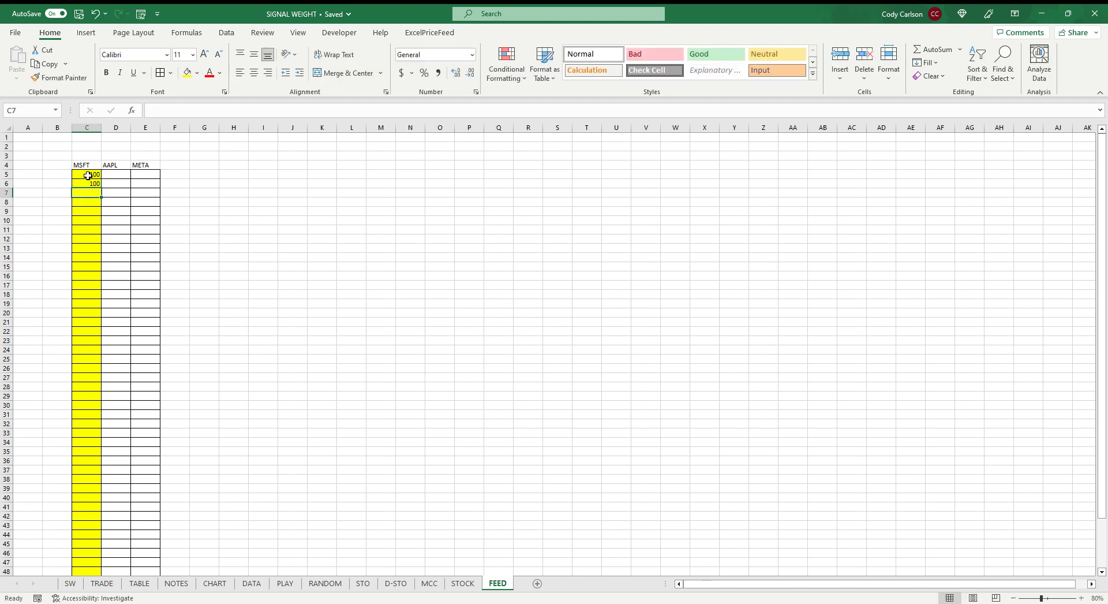
Examine whether the test prices from the FEED sheet carry over to cells B30:B32 on the STOCK sheet
{"action": "left_click", "coordinate": [463, 583]}
{"action": "left_click", "coordinate": [86, 249]}
{"action": "left_click", "coordinate": [87, 257]}
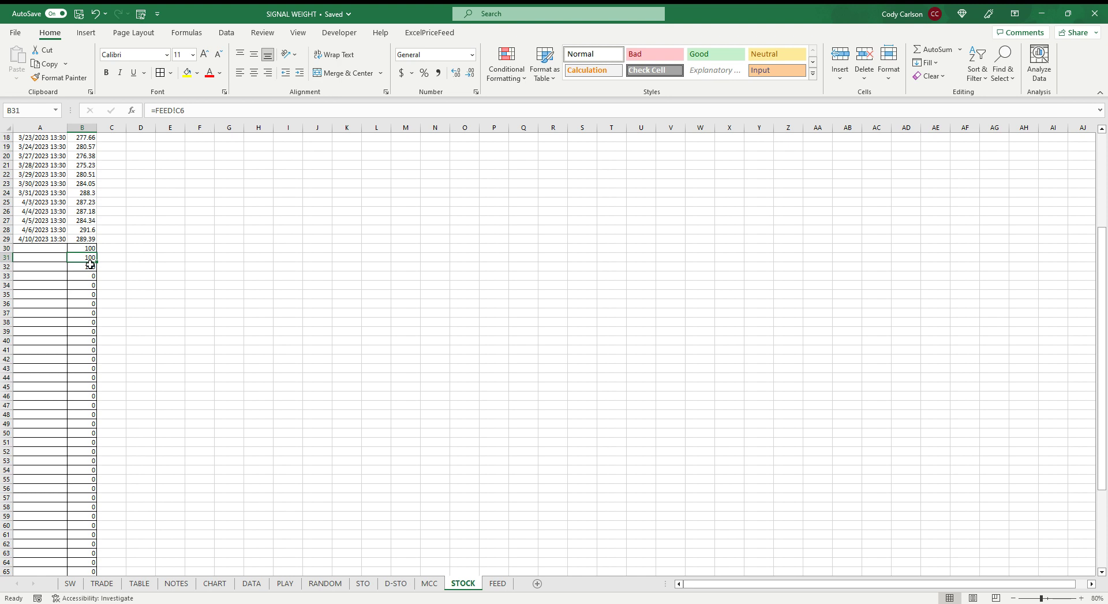
{"action": "left_click", "coordinate": [88, 266]}
{"action": "left_click", "coordinate": [116, 248]}
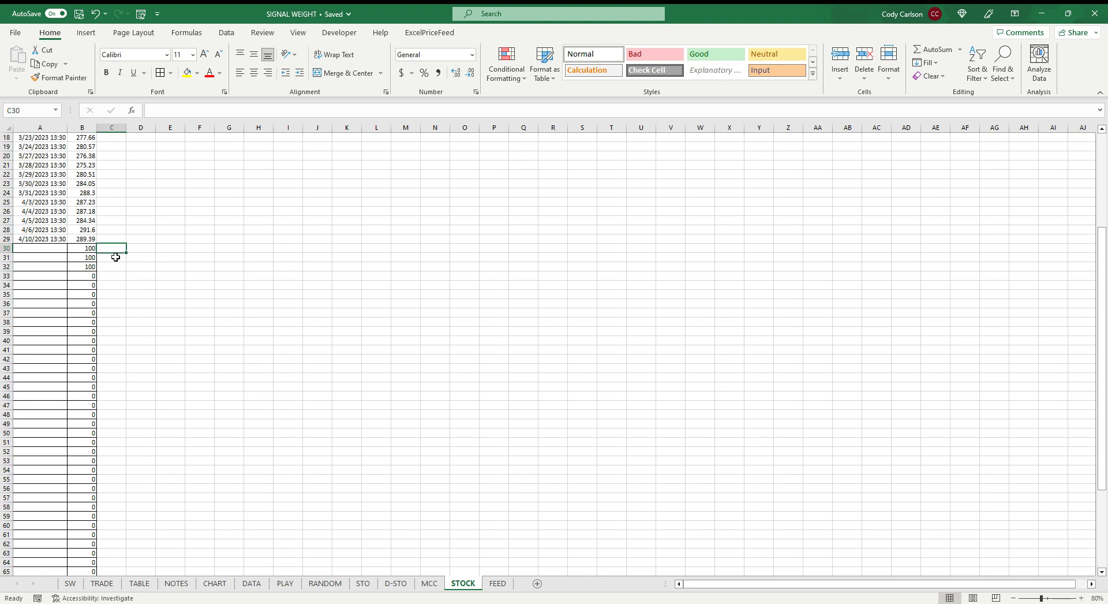
{"action": "left_click", "coordinate": [116, 257]}
{"action": "left_click", "coordinate": [116, 266]}
{"action": "left_click", "coordinate": [113, 277]}
{"action": "left_click", "coordinate": [109, 254]}
{"action": "left_click", "coordinate": [109, 275]}
{"action": "left_click", "coordinate": [113, 294]}
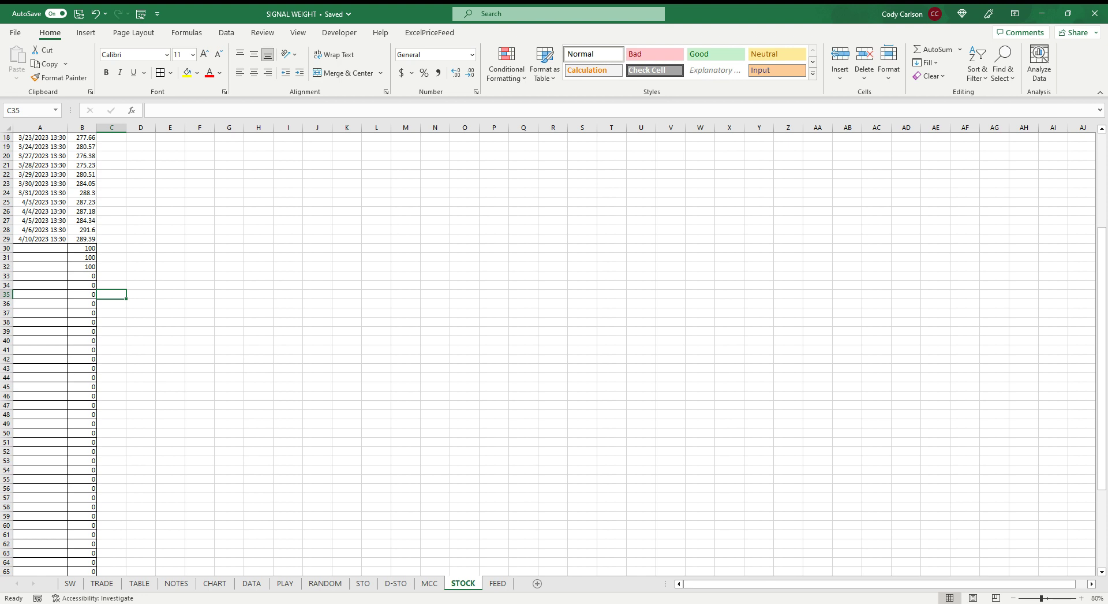
Clear the test values from C5:C7 in the MSFT column on the FEED sheet
{"action": "left_click", "coordinate": [498, 583]}
{"action": "left_click", "coordinate": [88, 175]}
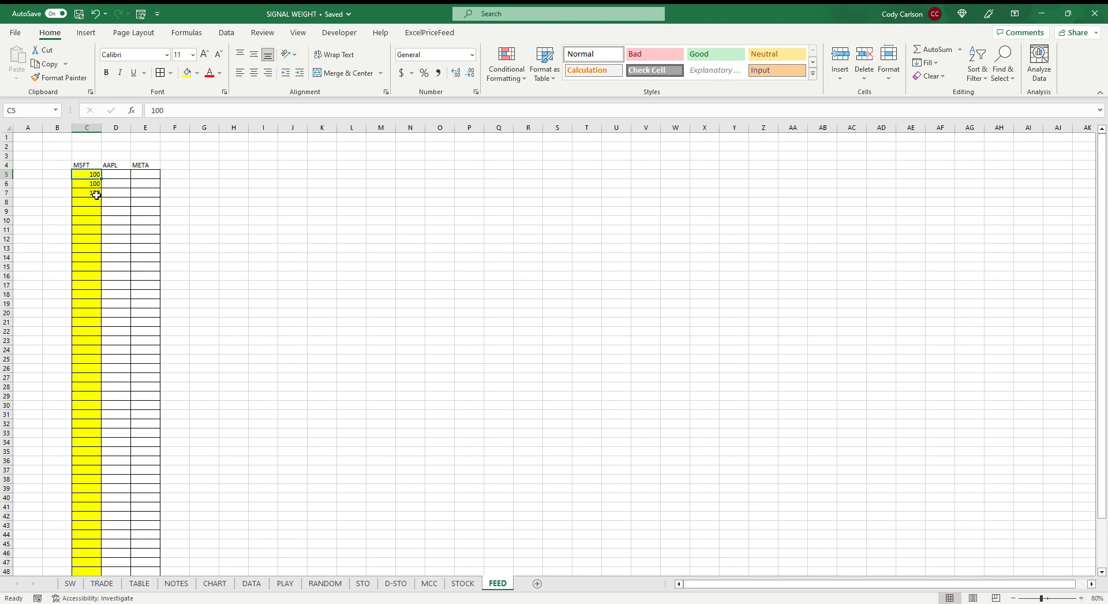
{"action": "left_click_drag", "start_coordinate": [89, 175], "coordinate": [97, 195]}
{"action": "right_click", "coordinate": [96, 195]}
{"action": "left_click", "coordinate": [139, 354]}
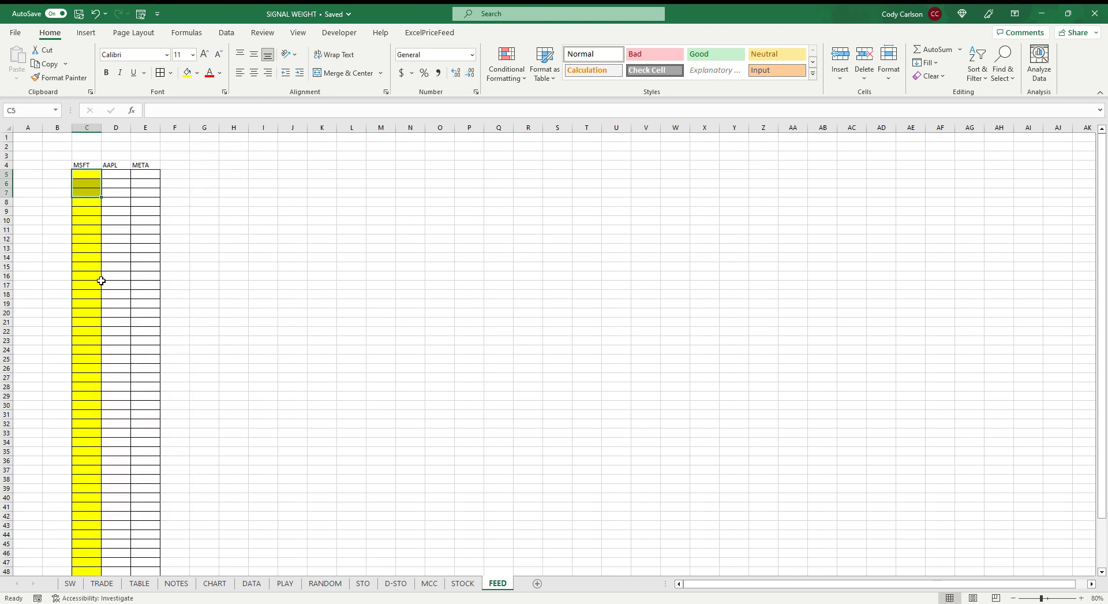
Enter the date 4/11/2023 in B5 on the FEED sheet and fill the daily dates down to 4/14/2023 in B8
{"action": "left_click", "coordinate": [54, 174]}
{"action": "type", "text": "4/"}
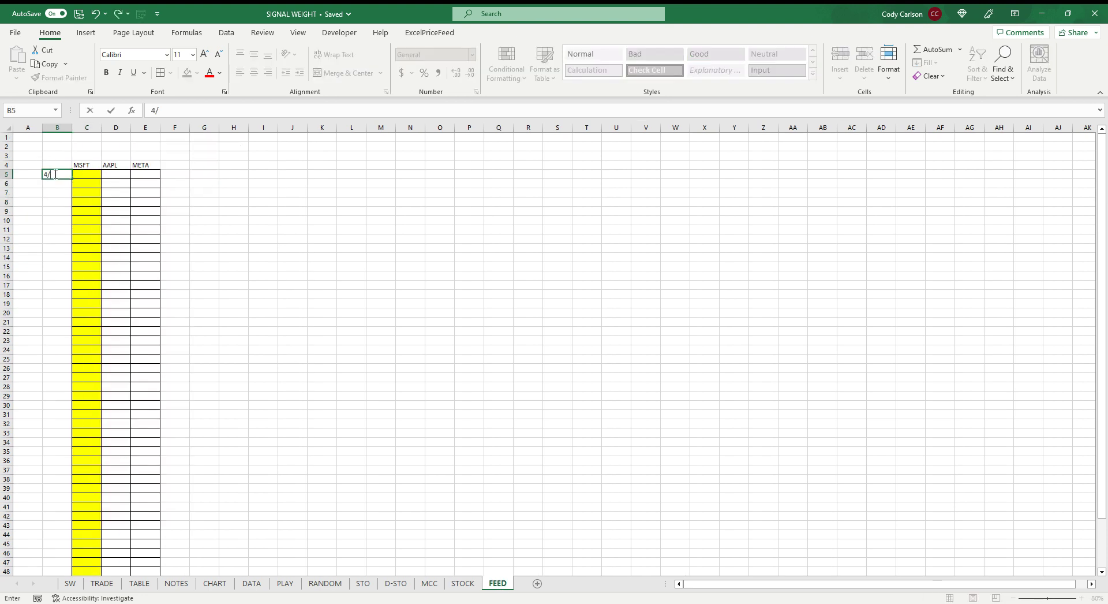
{"action": "type", "text": "11/2023"}
{"action": "key", "text": "ctrl+Return"}
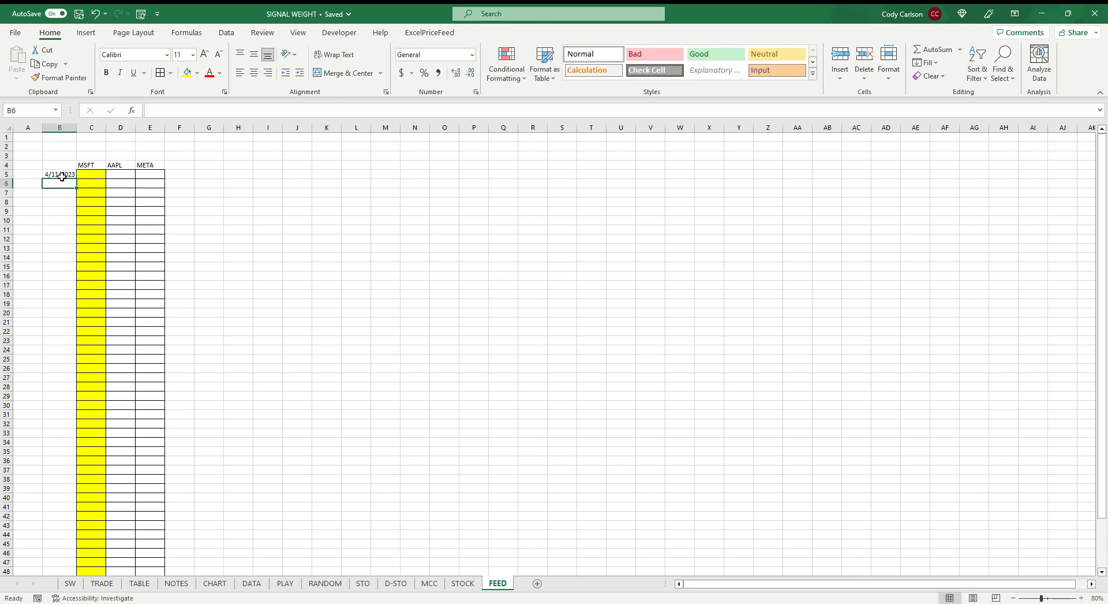
{"action": "left_click_drag", "start_coordinate": [76, 178], "coordinate": [76, 205]}
{"action": "left_click", "coordinate": [64, 202]}
{"action": "left_click", "coordinate": [65, 213]}
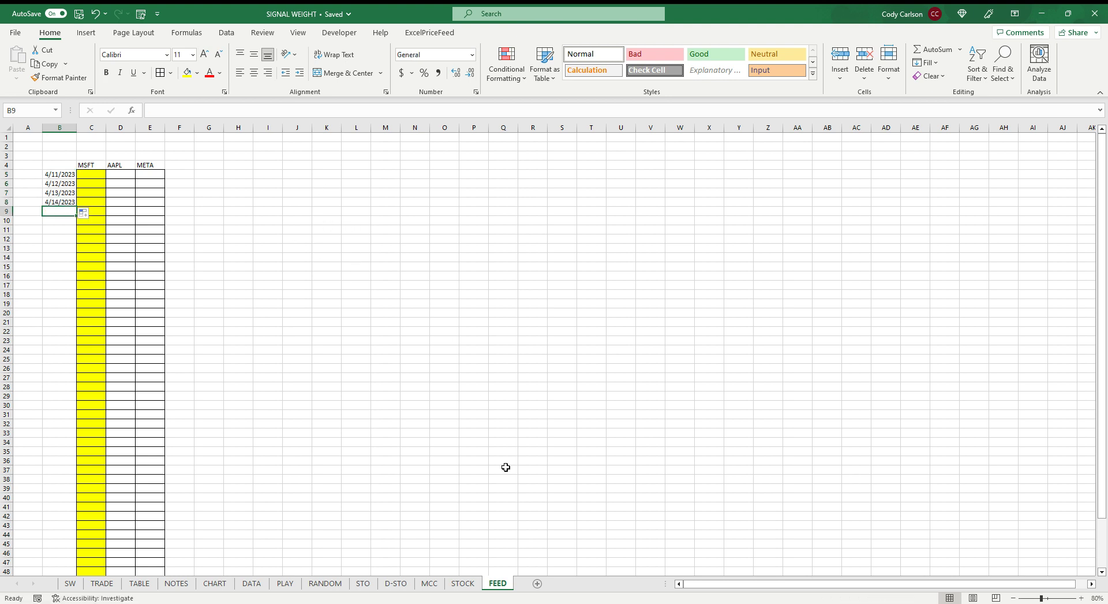
Review the downloaded closing prices and the linked FEED cells below them in column B of the STOCK sheet
{"action": "left_click", "coordinate": [463, 584]}
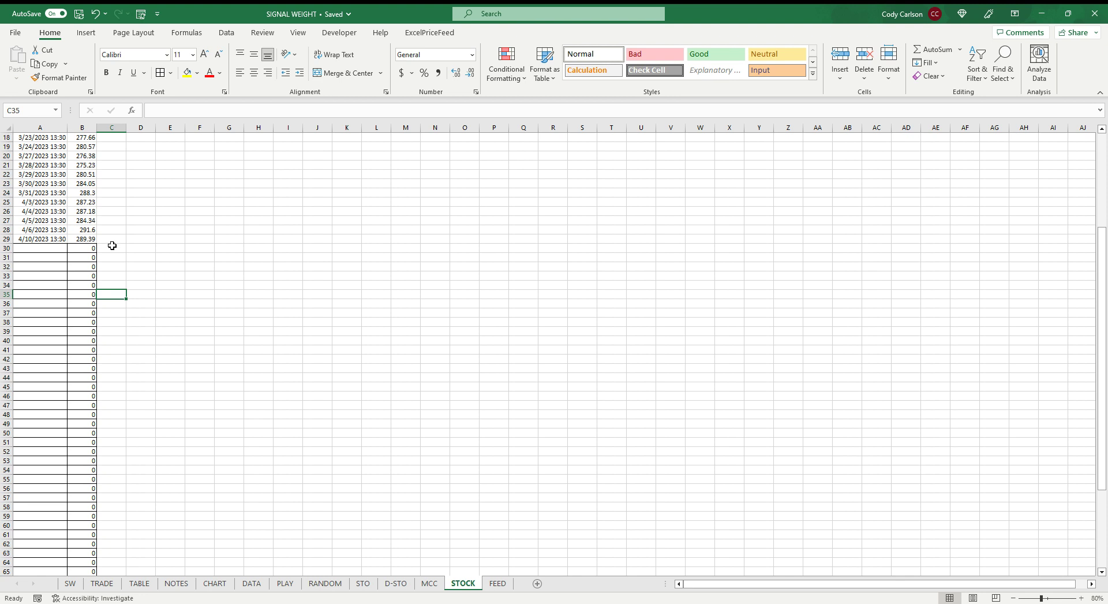
{"action": "left_click", "coordinate": [81, 248]}
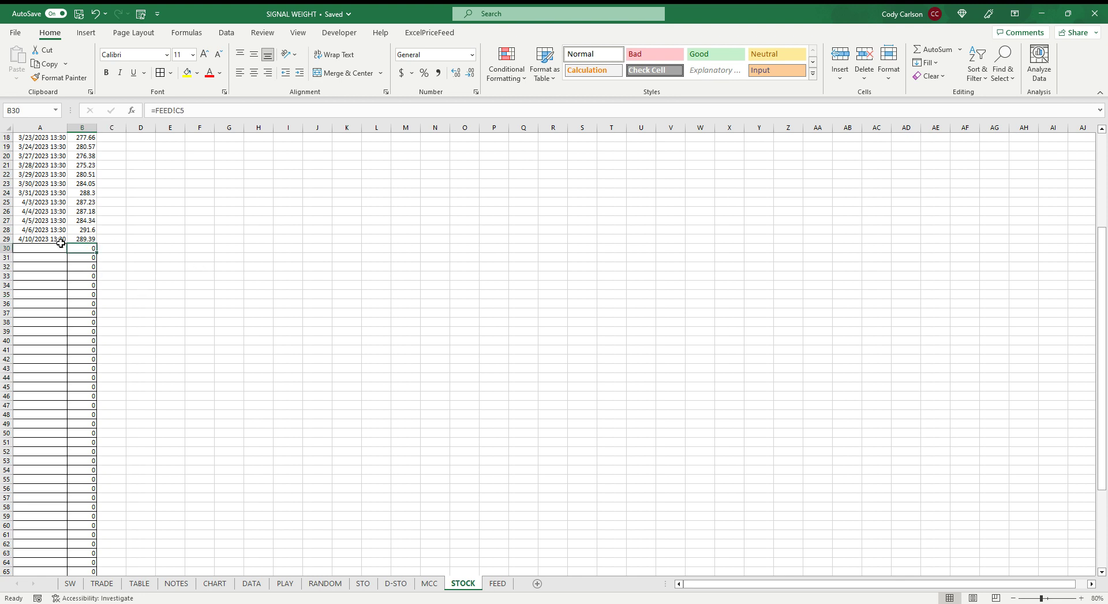
{"action": "scroll", "coordinate": [244, 324], "scroll_direction": "up", "scroll_amount": 6}
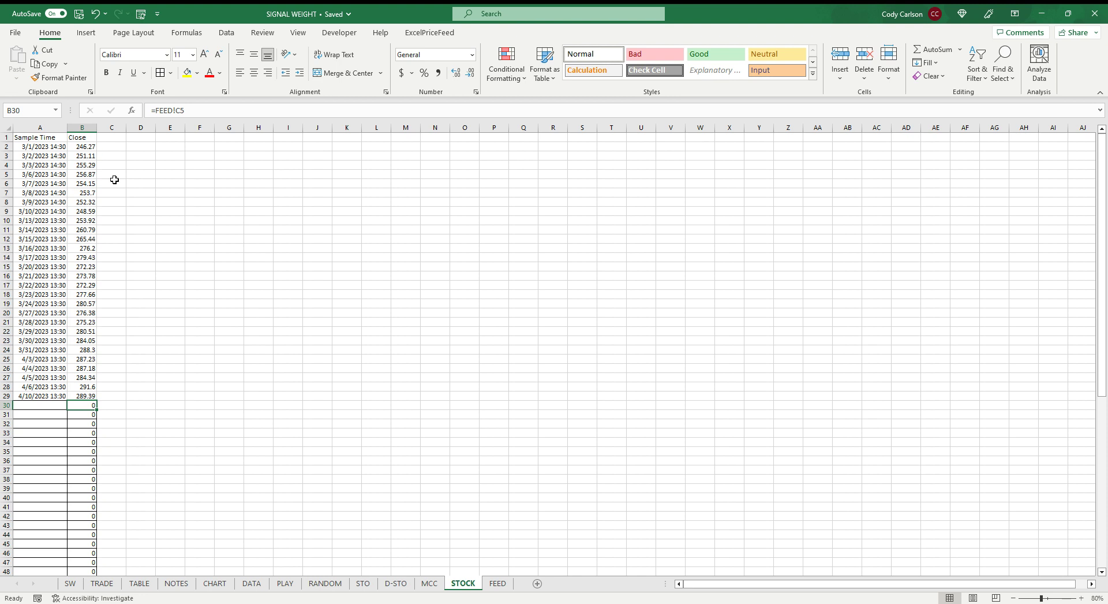
{"action": "left_click", "coordinate": [113, 396]}
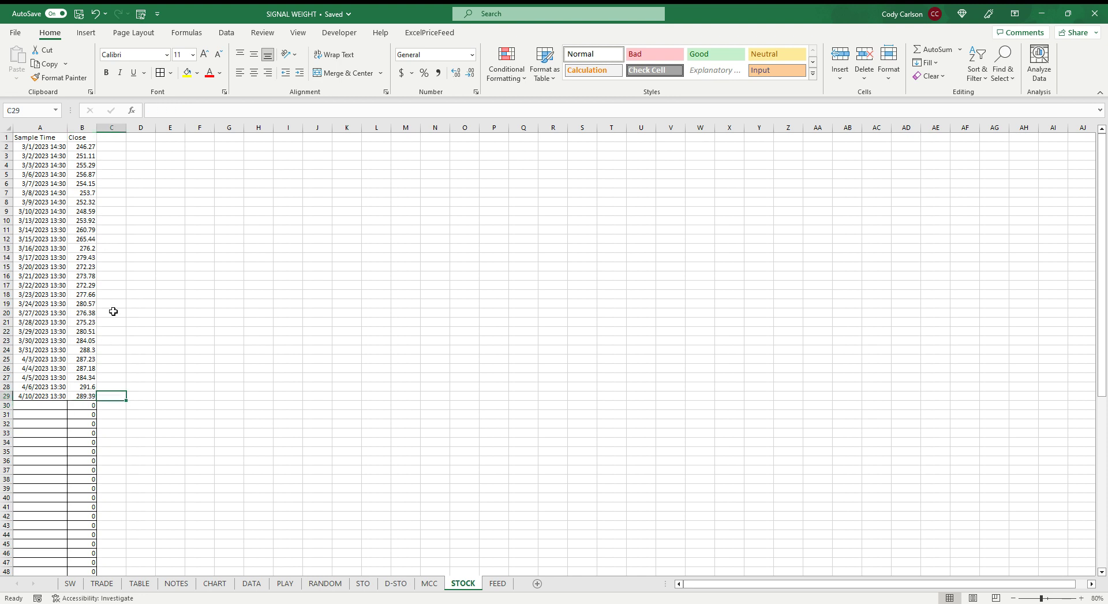
{"action": "left_click", "coordinate": [117, 406]}
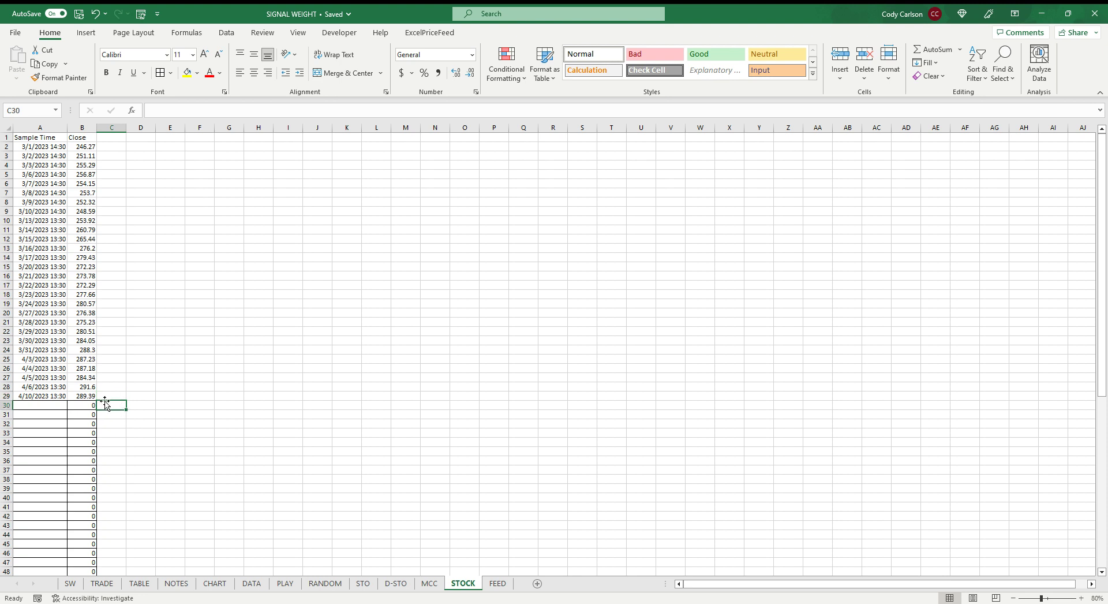
{"action": "left_click", "coordinate": [116, 418]}
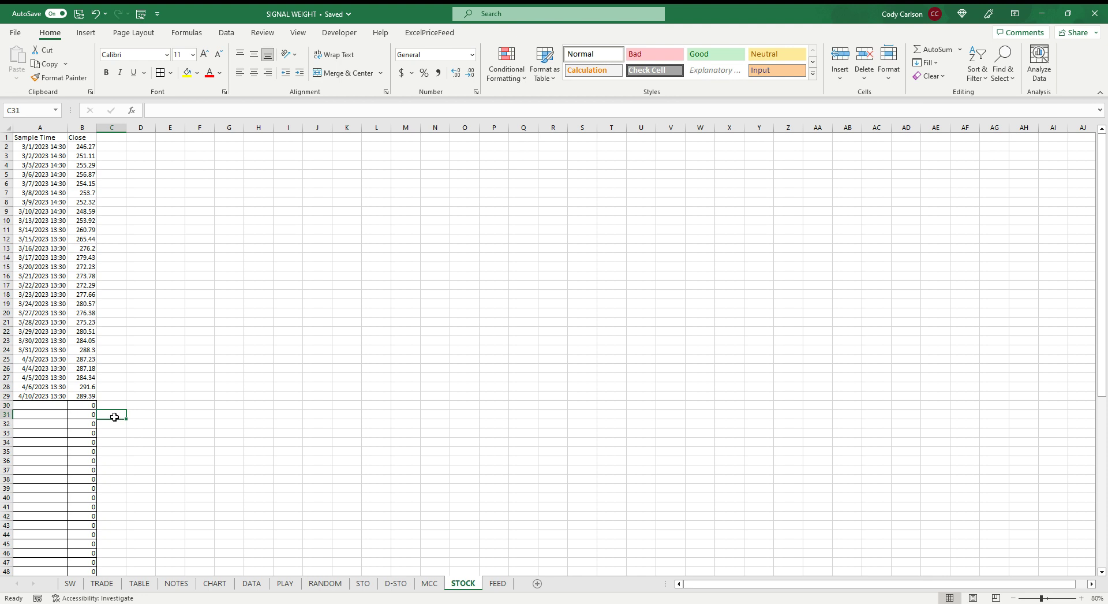
{"action": "left_click", "coordinate": [115, 424]}
{"action": "left_click", "coordinate": [229, 340]}
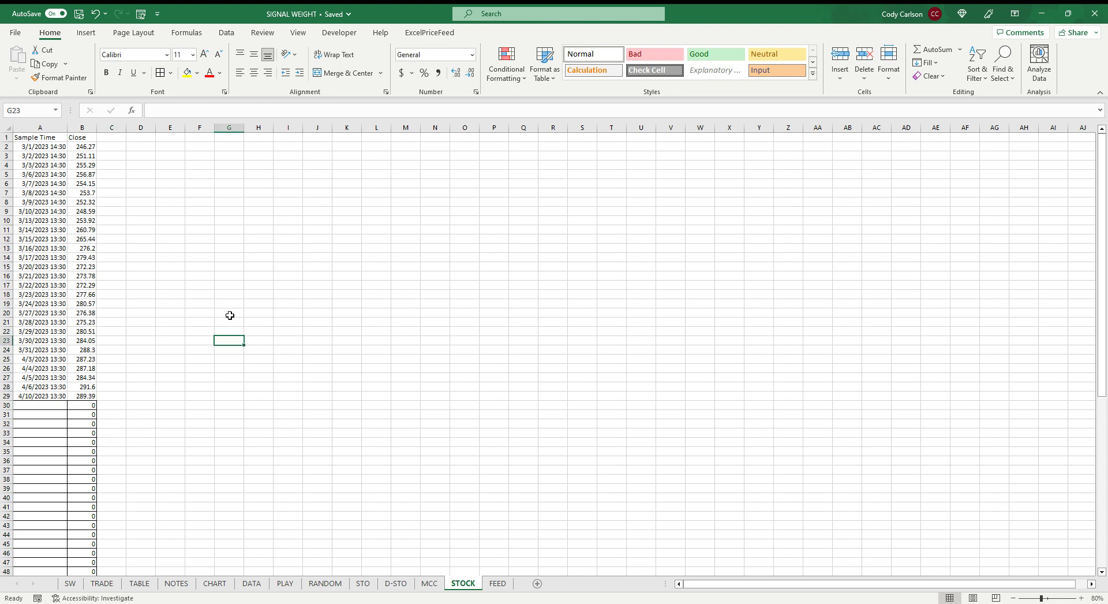
Calculate the ten-day moving average in C11 on the STOCK sheet with =AVERAGE(B2:B11) and fill it down column C
{"action": "left_click", "coordinate": [109, 148]}
{"action": "left_click", "coordinate": [88, 150]}
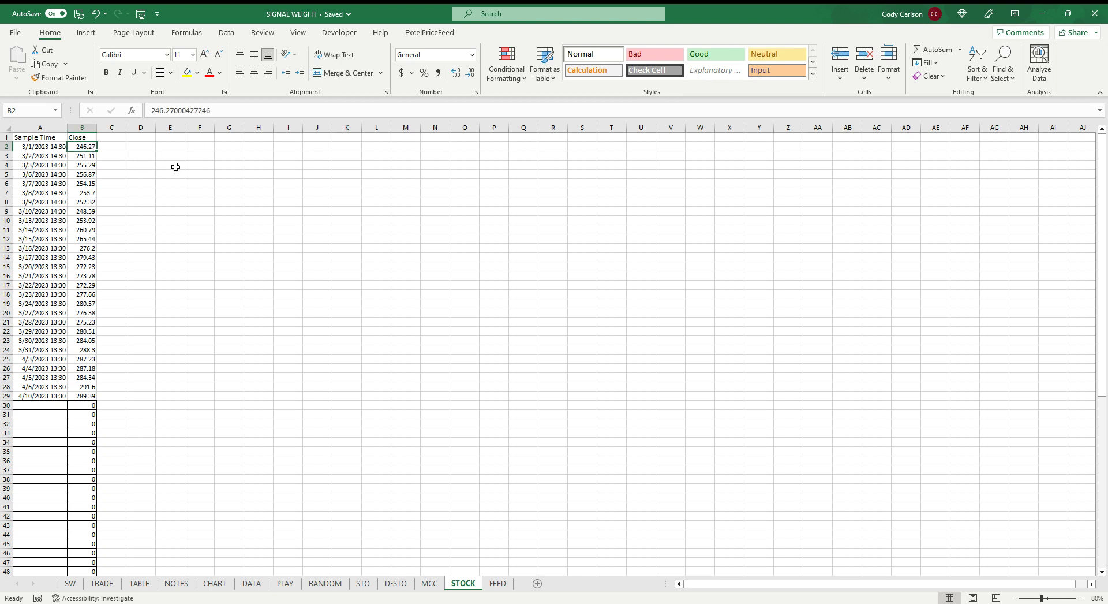
{"action": "left_click", "coordinate": [87, 221], "text": "shift"}
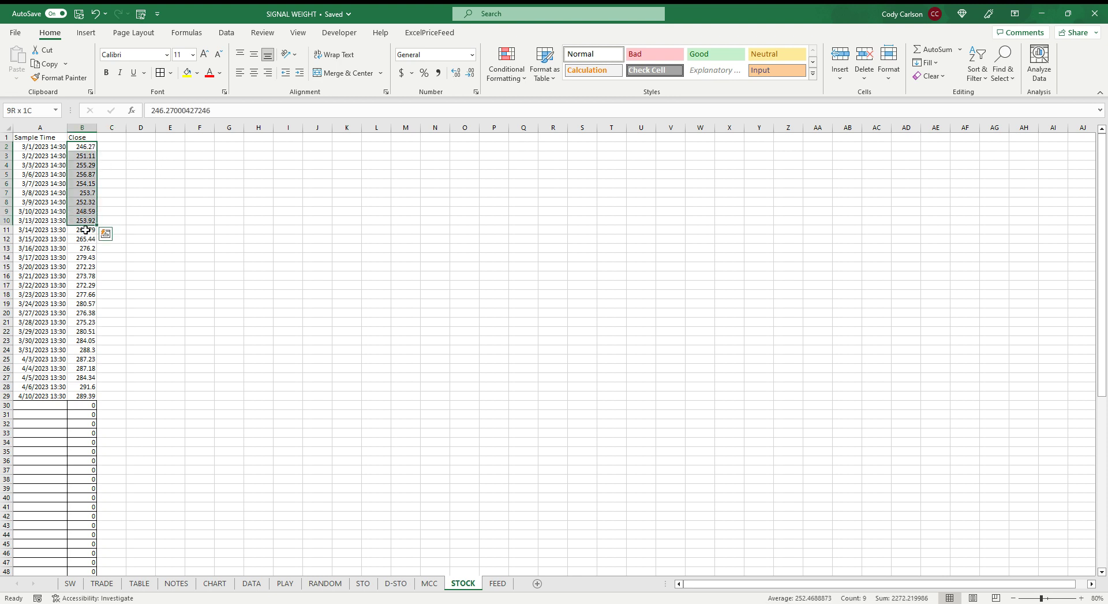
{"action": "left_click", "coordinate": [112, 234]}
{"action": "type", "text": "=AVERAGE("}
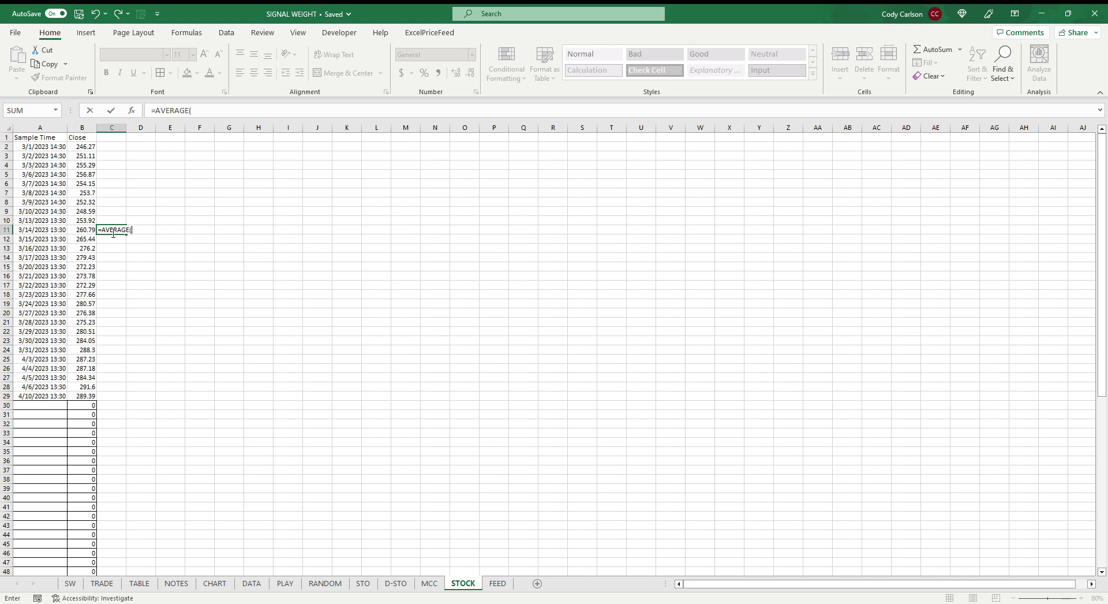
{"action": "left_click", "coordinate": [86, 230]}
{"action": "left_click", "coordinate": [85, 147], "text": "shift"}
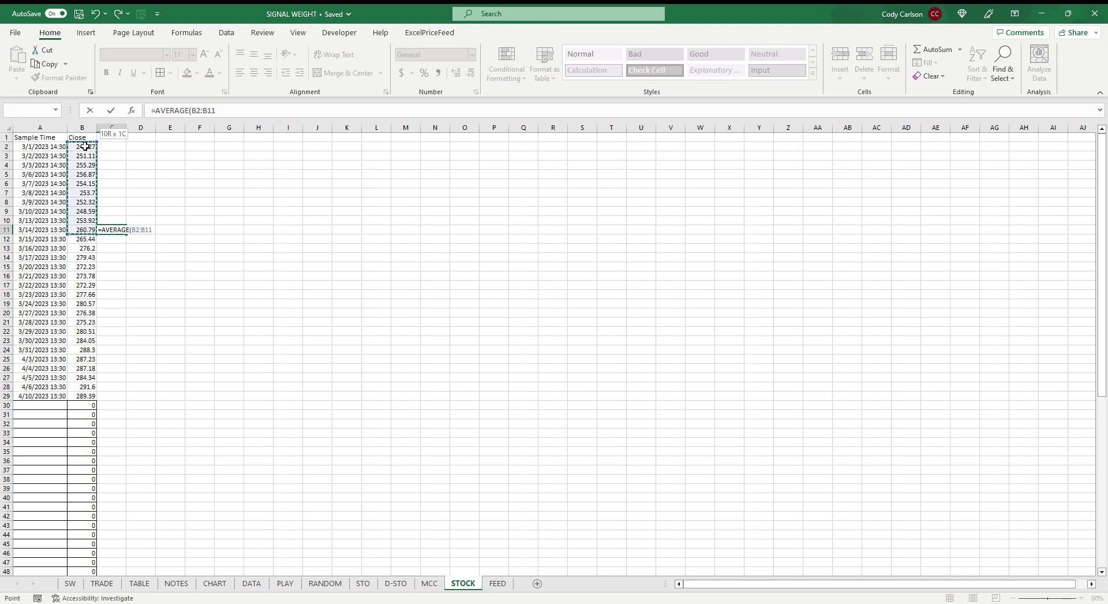
{"action": "key", "text": "Return"}
{"action": "left_click", "coordinate": [118, 229]}
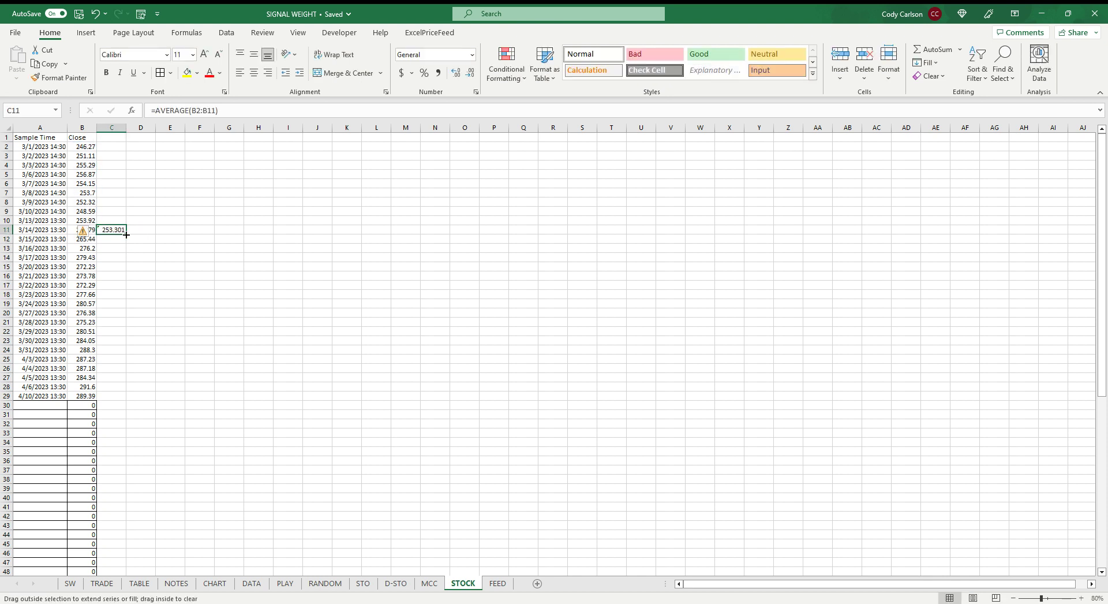
{"action": "double_click", "coordinate": [127, 234]}
{"action": "left_click", "coordinate": [154, 232]}
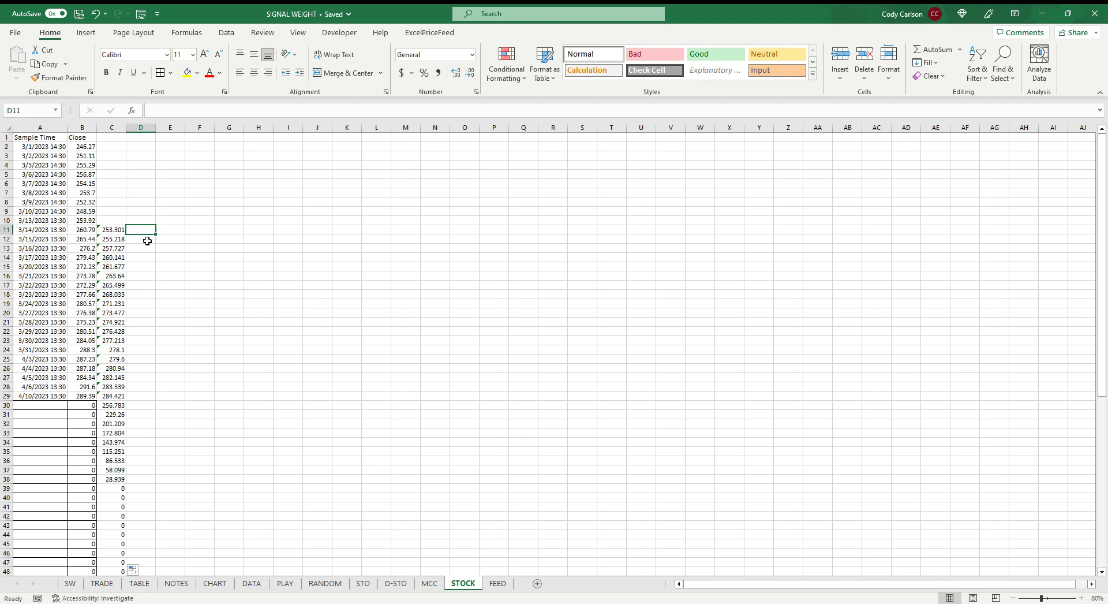
Enter the trend signal formula =IF(C12>C11,1,-1) in D12 and fill it down column D
{"action": "left_click", "coordinate": [152, 240]}
{"action": "type", "text": "=IF("}
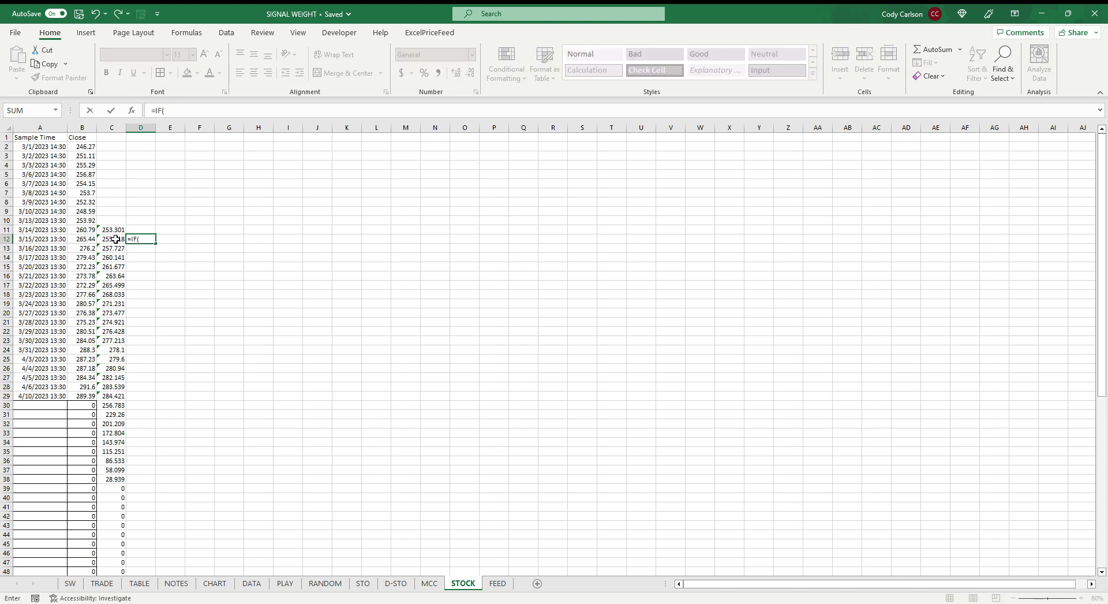
{"action": "left_click", "coordinate": [115, 238]}
{"action": "type", "text": ">"}
{"action": "left_click", "coordinate": [114, 230]}
{"action": "type", "text": ",1"}
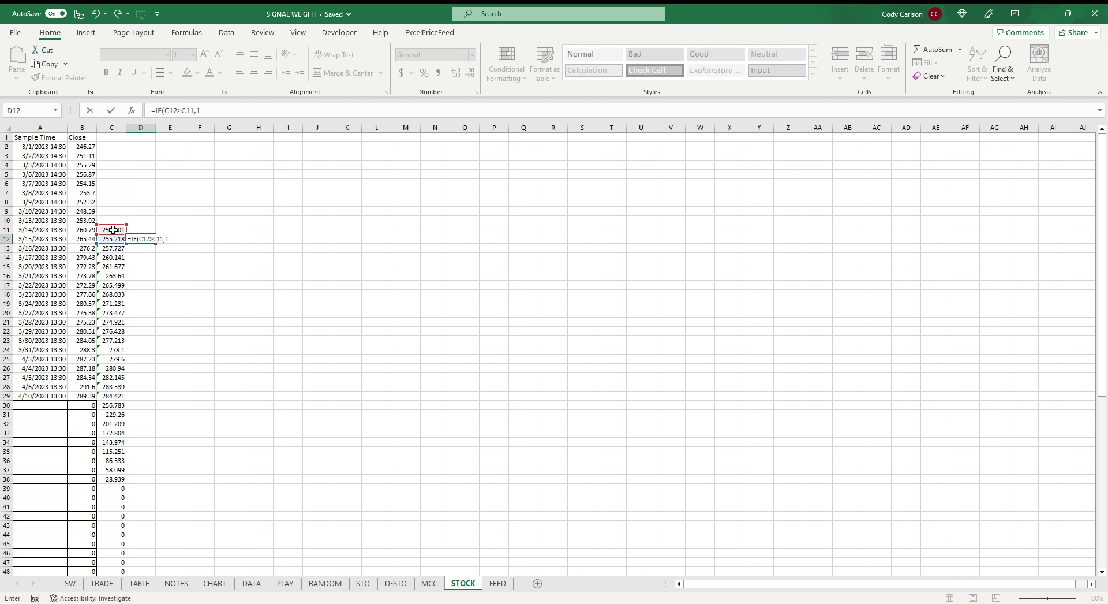
{"action": "type", "text": ",-1)"}
{"action": "key", "text": "Return"}
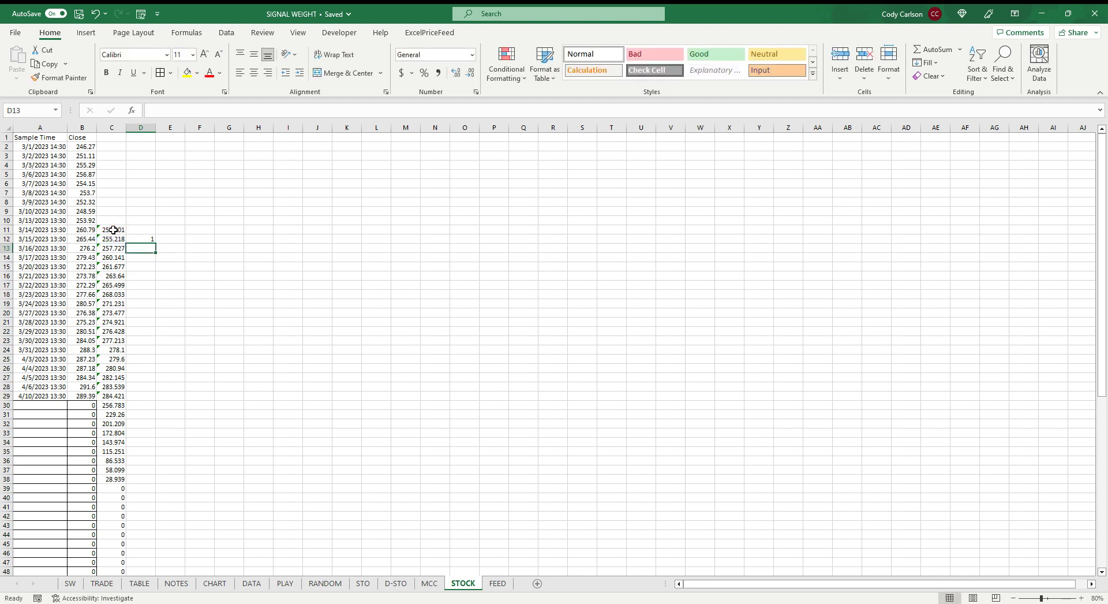
{"action": "left_click", "coordinate": [142, 239]}
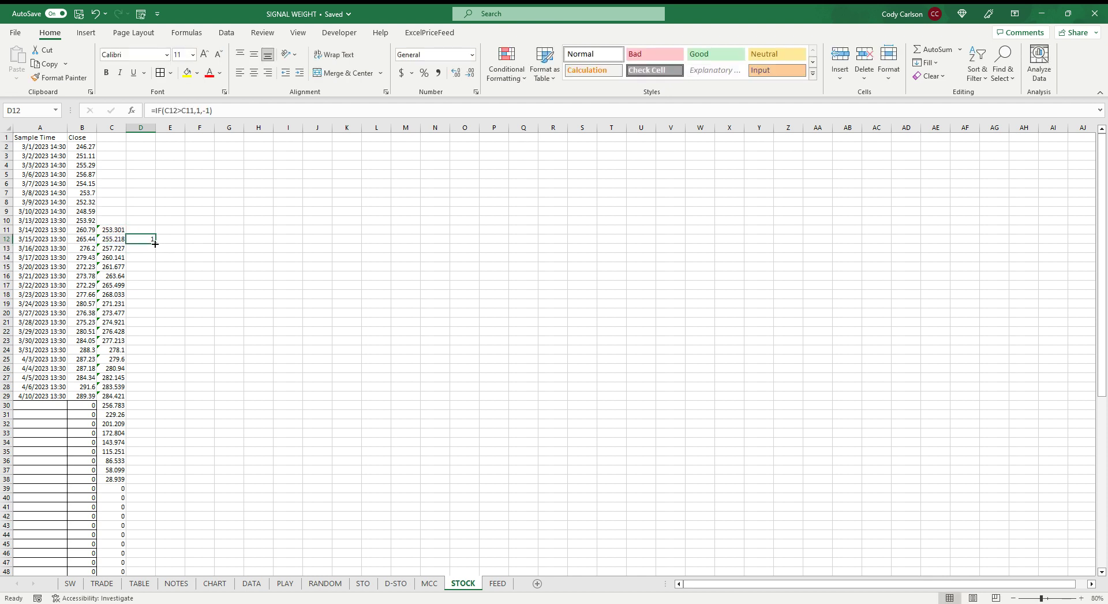
{"action": "double_click", "coordinate": [154, 244]}
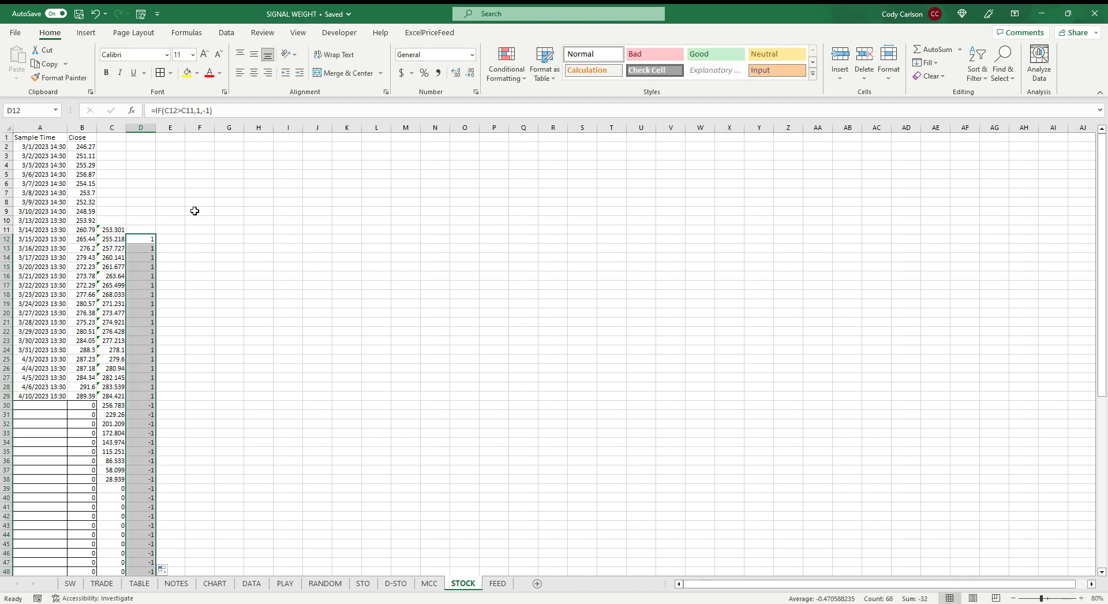
Apply a green-yellow-red color scale to the filled trend signals in column D
{"action": "left_click", "coordinate": [507, 64]}
{"action": "mouse_move", "coordinate": [551, 190]}
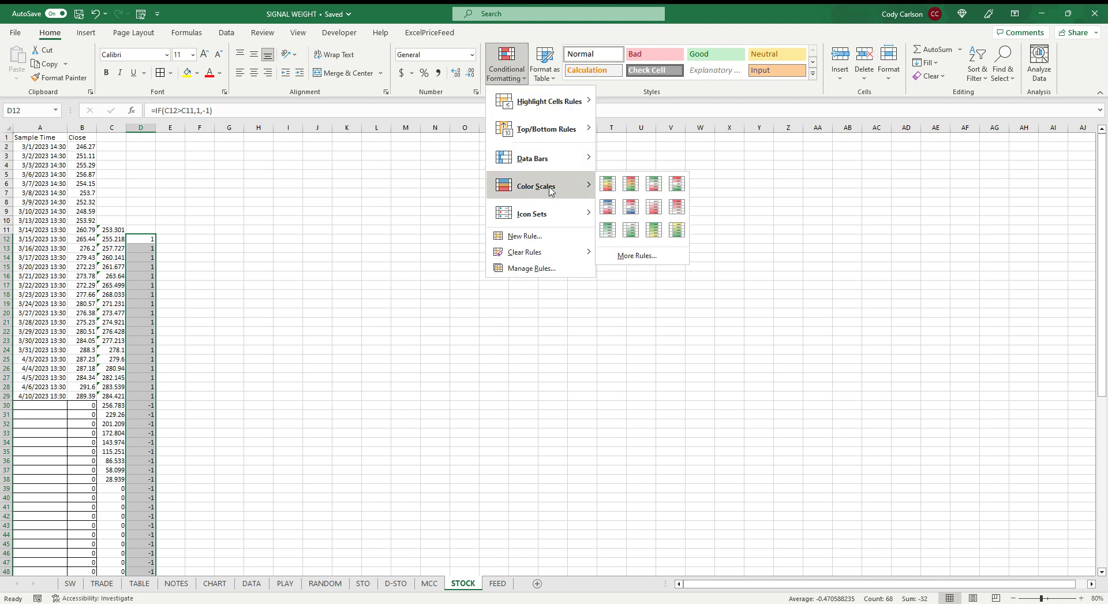
{"action": "left_click", "coordinate": [610, 191]}
{"action": "left_click", "coordinate": [524, 275]}
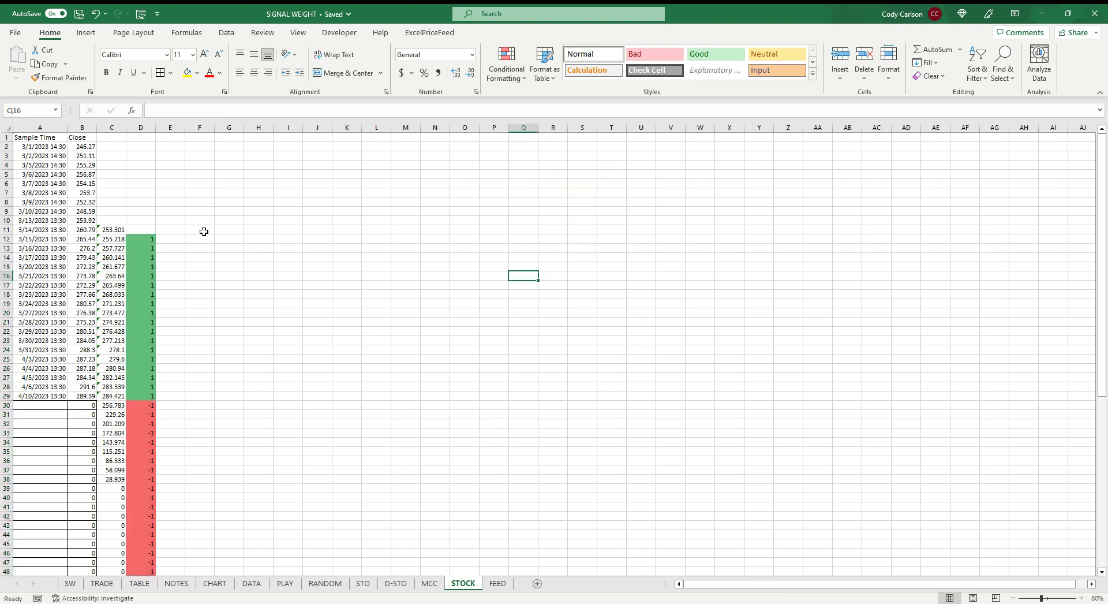
Examine the moving average formulas in C11 to C15 one cell after another
{"action": "scroll", "coordinate": [254, 296], "scroll_direction": "down", "scroll_amount": 2}
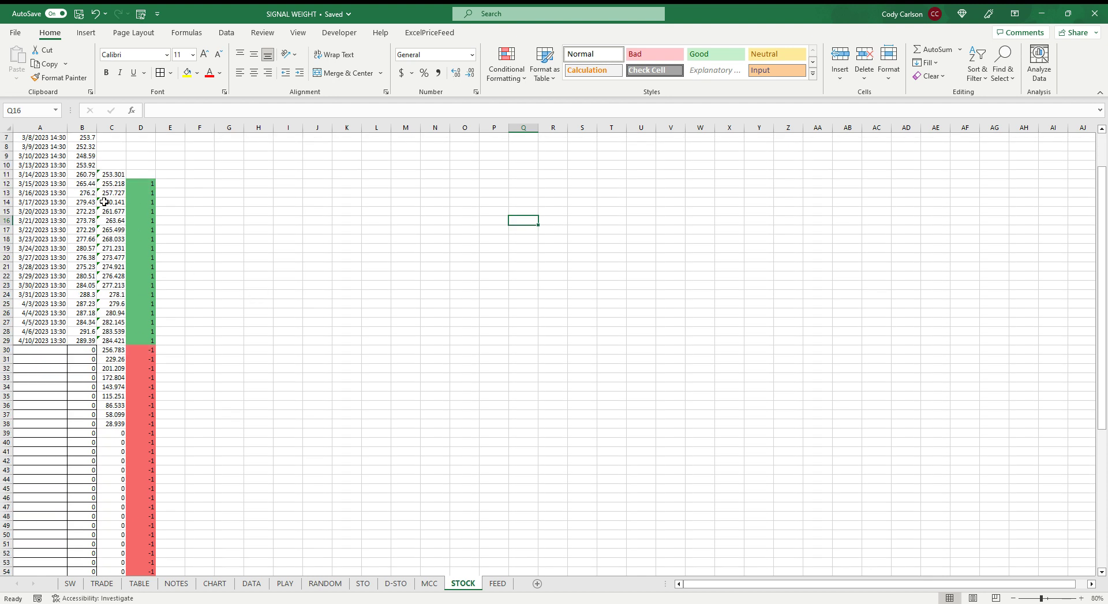
{"action": "left_click", "coordinate": [120, 174]}
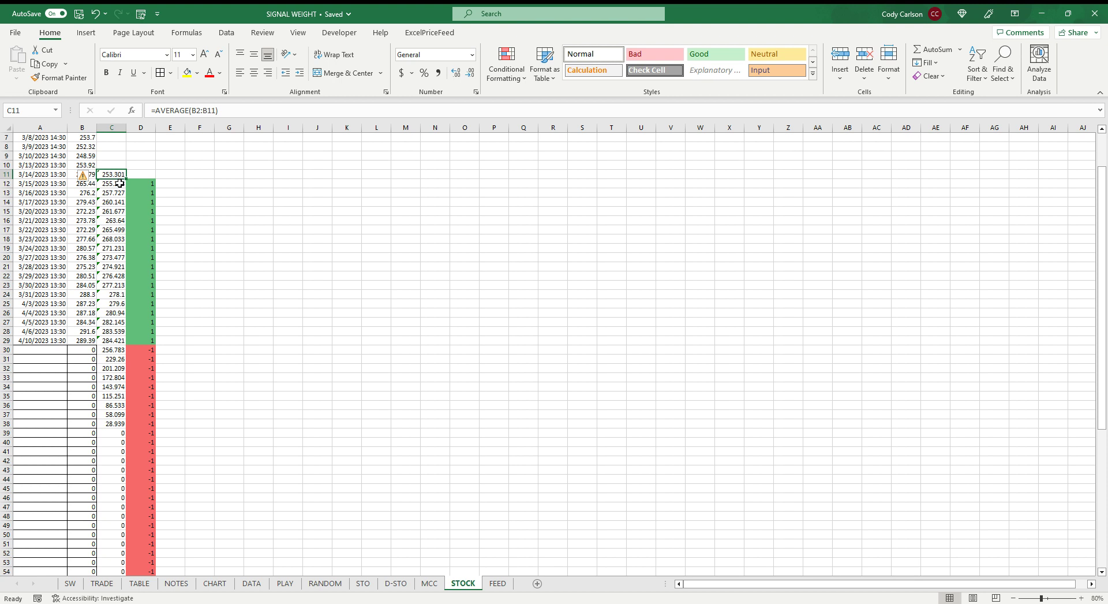
{"action": "left_click", "coordinate": [119, 183]}
{"action": "left_click", "coordinate": [117, 193]}
{"action": "left_click", "coordinate": [117, 202]}
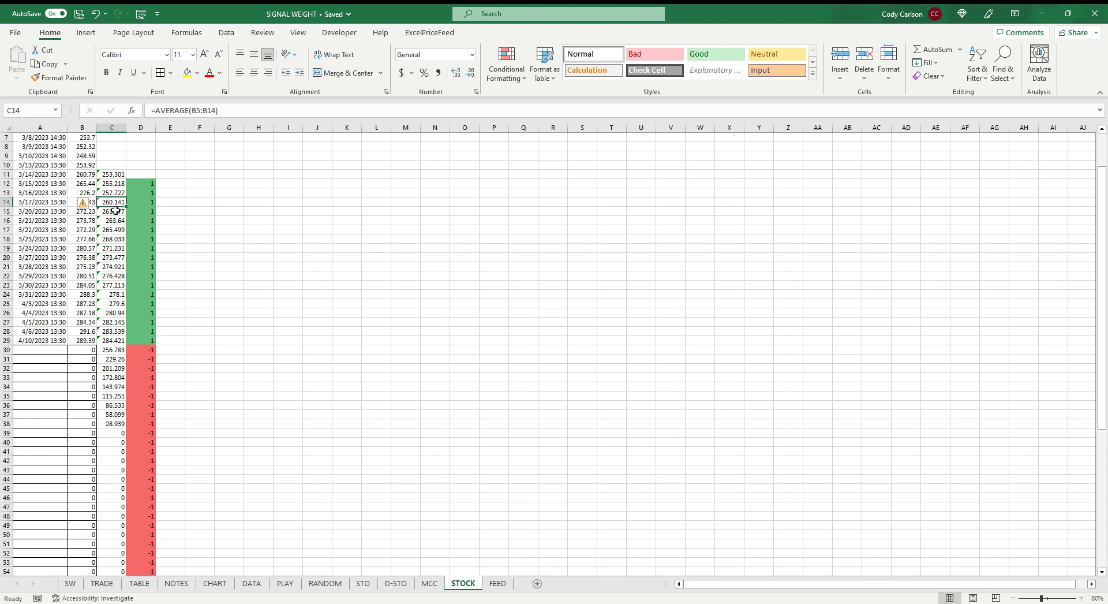
{"action": "left_click", "coordinate": [116, 211]}
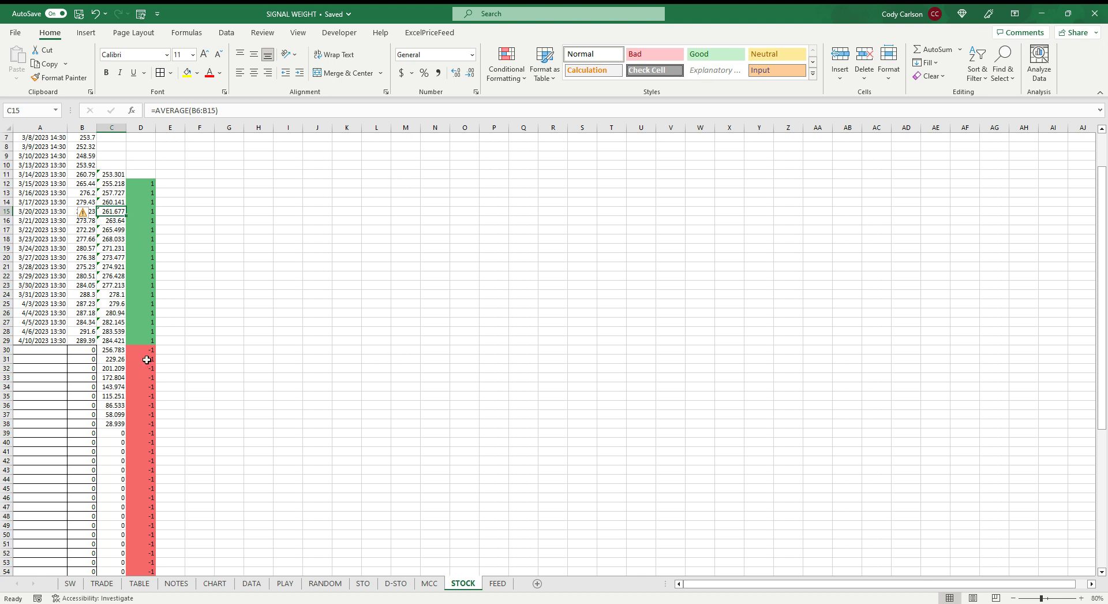
Examine how the signals in column D behave from the last downloaded price in row 29 into the empty linked cells below
{"action": "scroll", "coordinate": [137, 376], "scroll_direction": "down", "scroll_amount": 2}
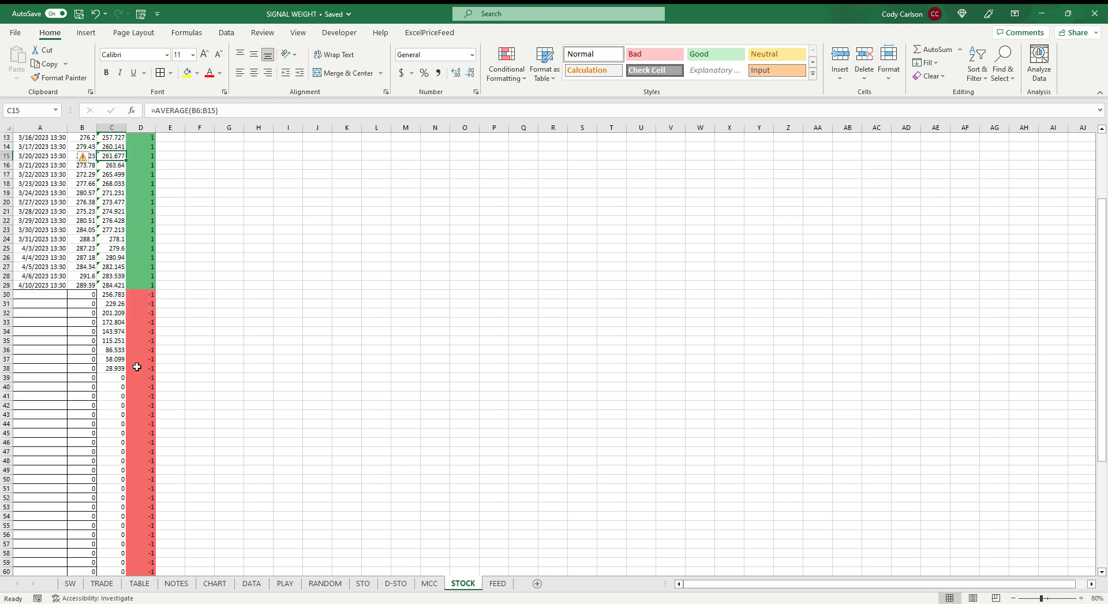
{"action": "left_click", "coordinate": [143, 294]}
{"action": "scroll", "coordinate": [110, 271], "scroll_direction": "down", "scroll_amount": 1}
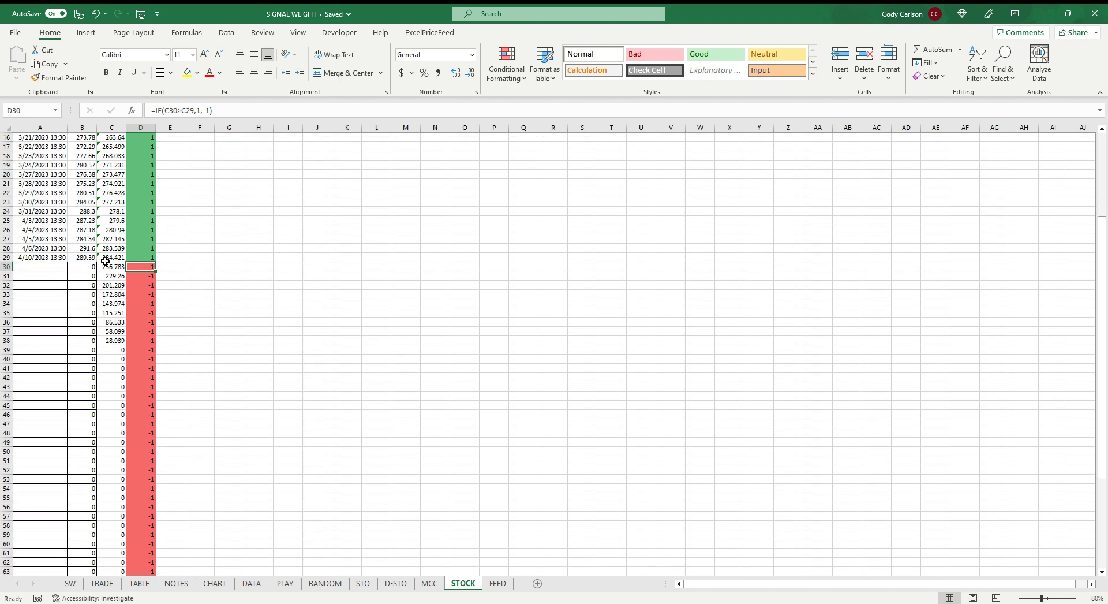
{"action": "left_click", "coordinate": [88, 265]}
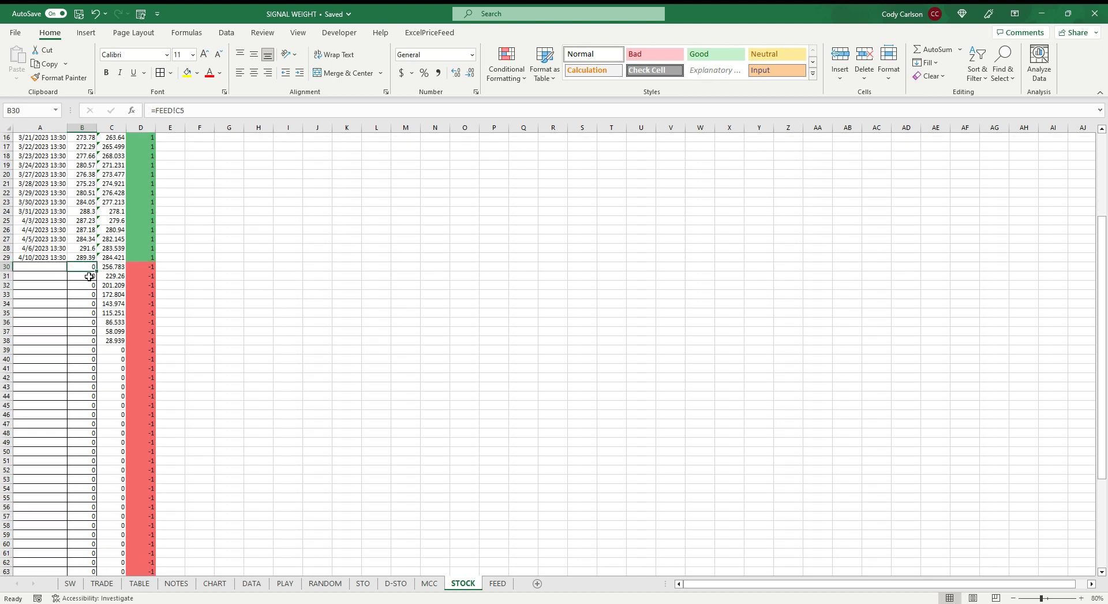
{"action": "left_click", "coordinate": [89, 277]}
{"action": "scroll", "coordinate": [262, 304], "scroll_direction": "down", "scroll_amount": 4}
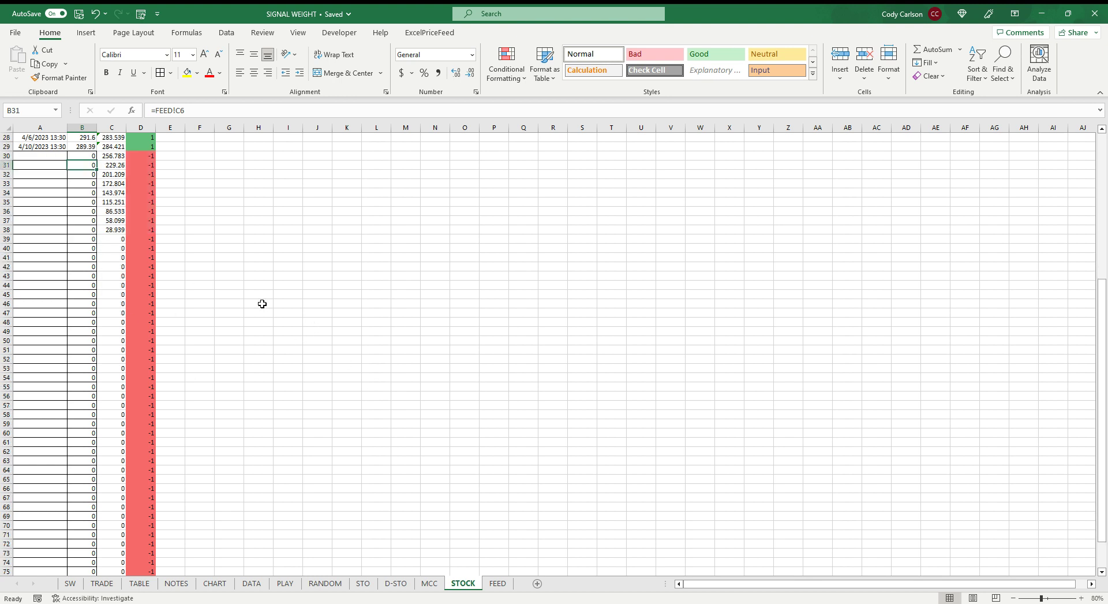
{"action": "left_click", "coordinate": [142, 147]}
{"action": "scroll", "coordinate": [192, 410], "scroll_direction": "up", "scroll_amount": 2}
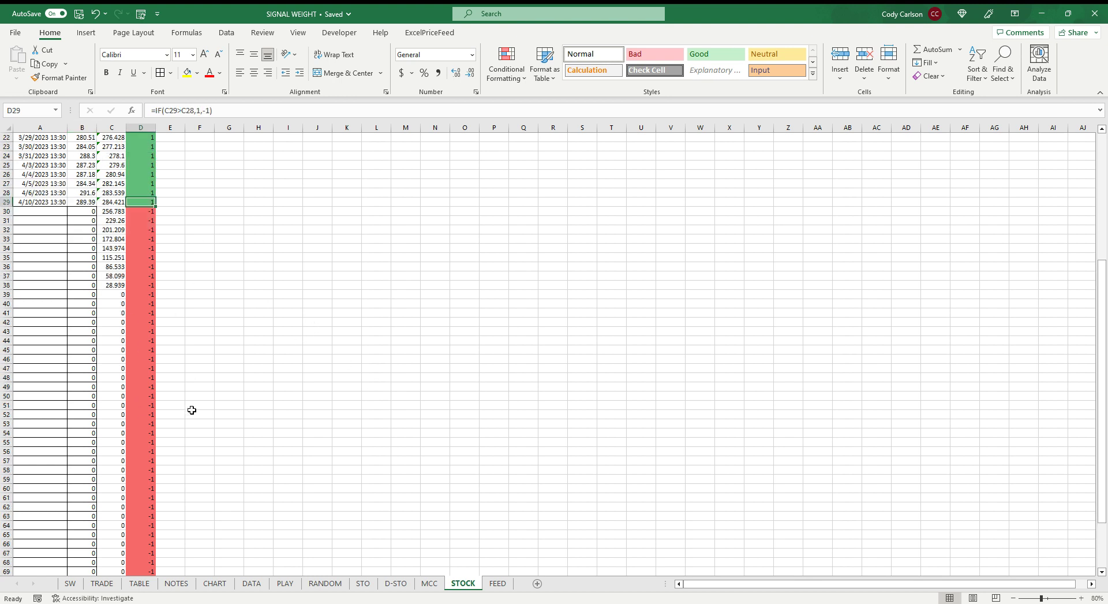
{"action": "scroll", "coordinate": [192, 410], "scroll_direction": "up", "scroll_amount": 1}
{"action": "left_click", "coordinate": [148, 238]}
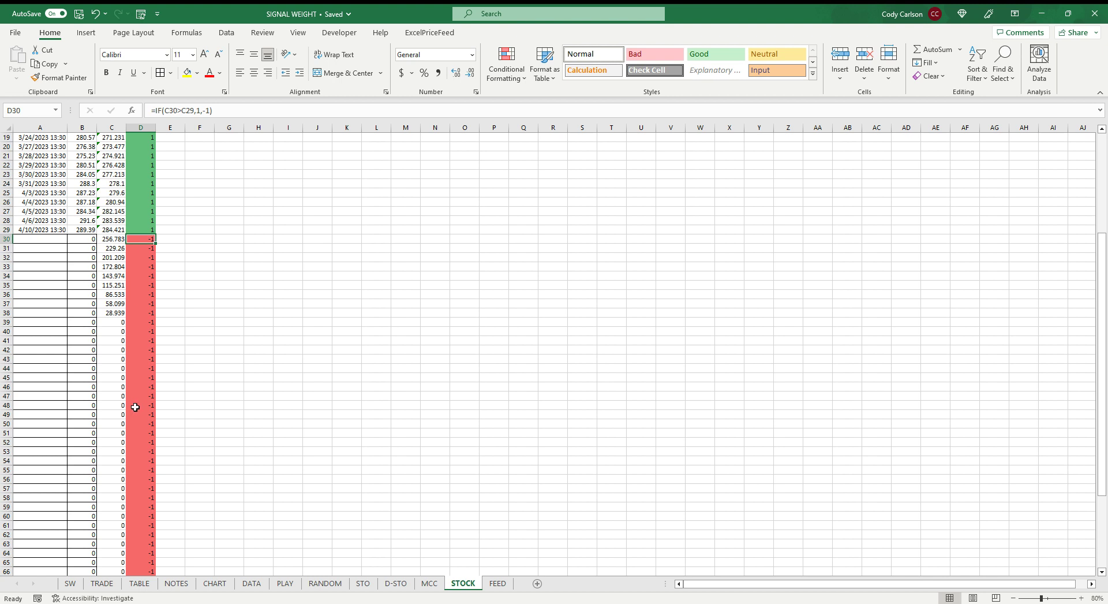
{"action": "left_click", "coordinate": [38, 229]}
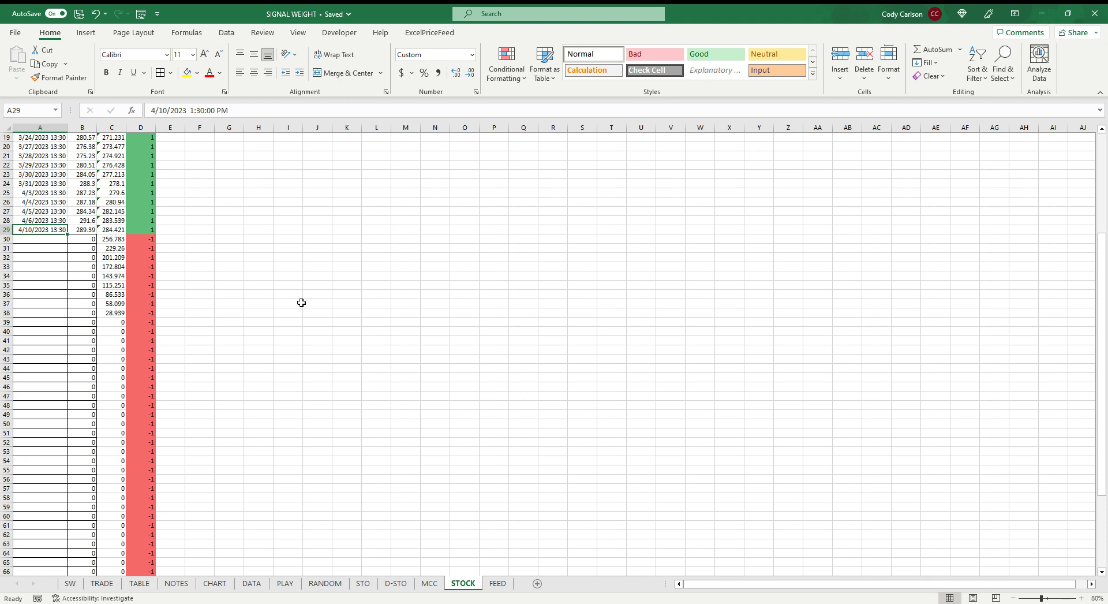
Change the signal formula in D12 to =IF(B12>0,(IF(C12>C11,1,-1)),"") and fill it down column D
{"action": "scroll", "coordinate": [297, 303], "scroll_direction": "up", "scroll_amount": 6}
{"action": "left_click", "coordinate": [152, 236]}
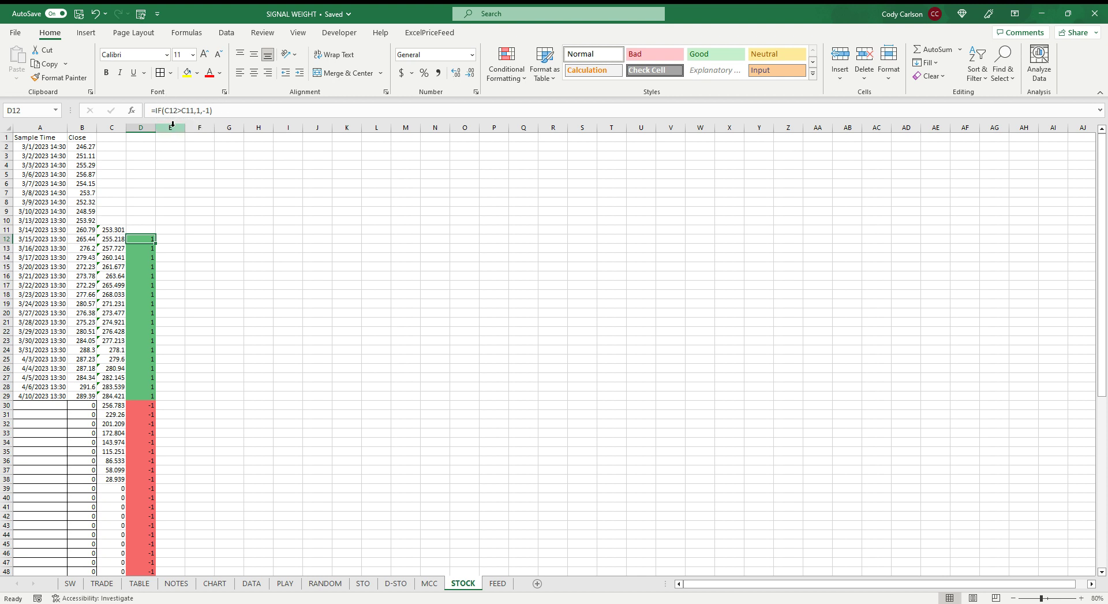
{"action": "left_click", "coordinate": [160, 110]}
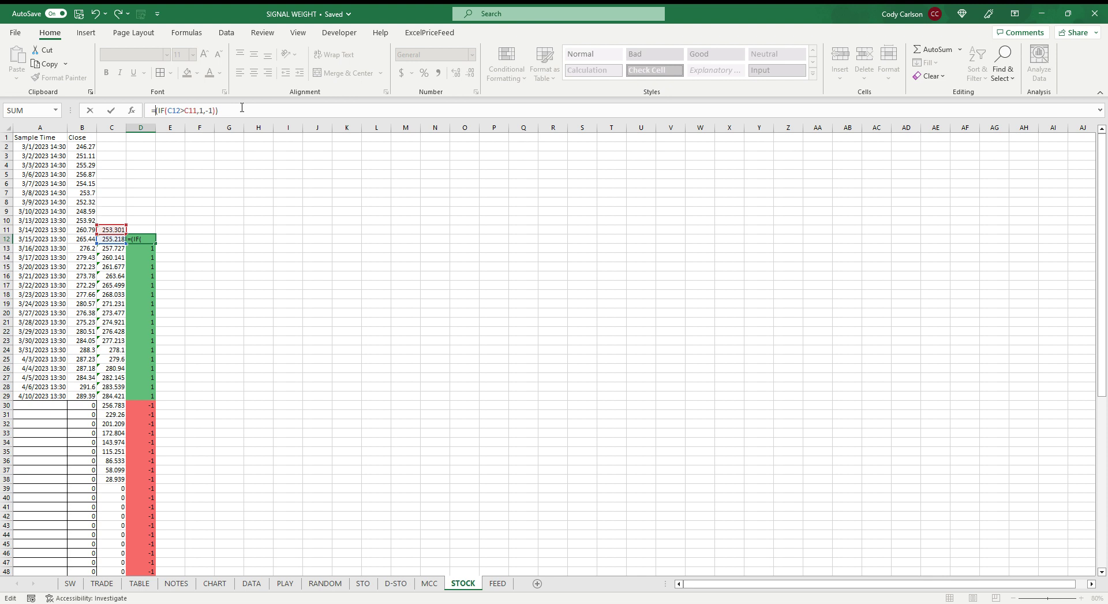
{"action": "type", "text": "IF("}
{"action": "left_click", "coordinate": [80, 238]}
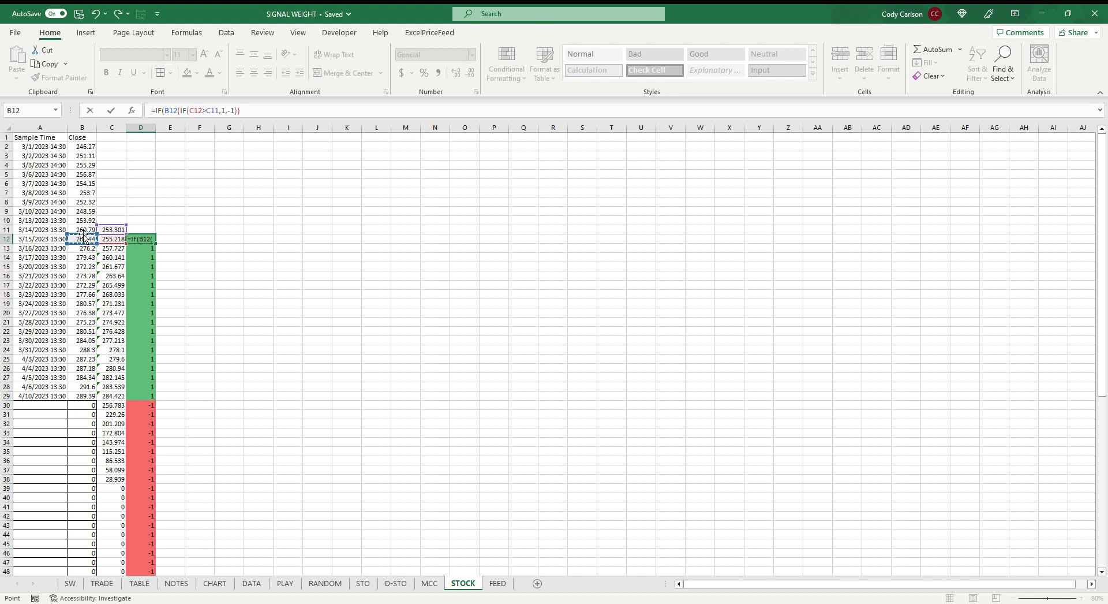
{"action": "type", "text": ">0,"}
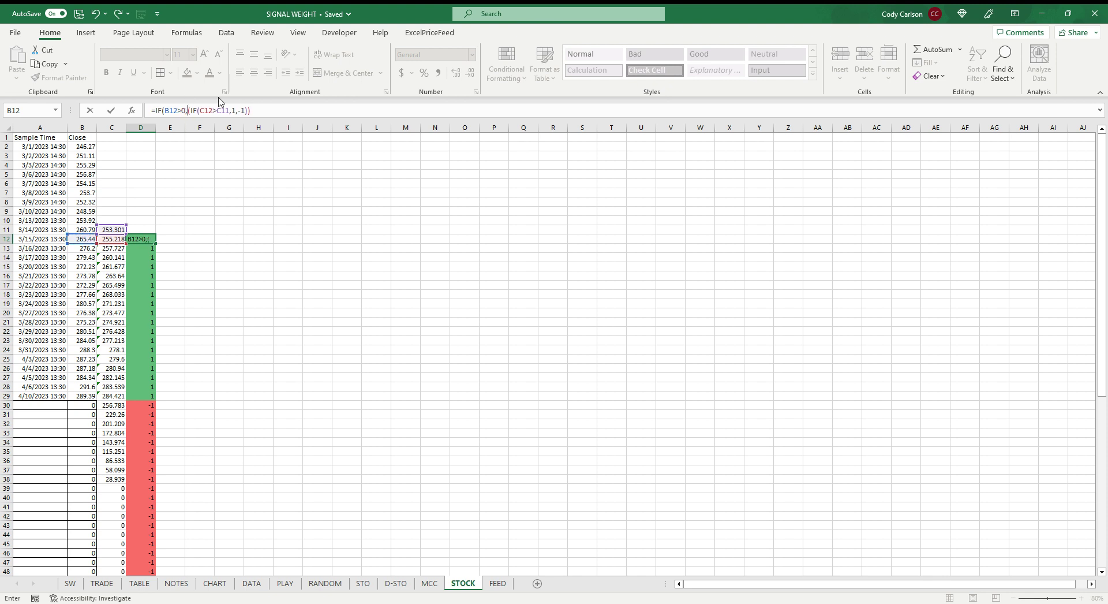
{"action": "left_click", "coordinate": [269, 109]}
{"action": "key", "text": "Return"}
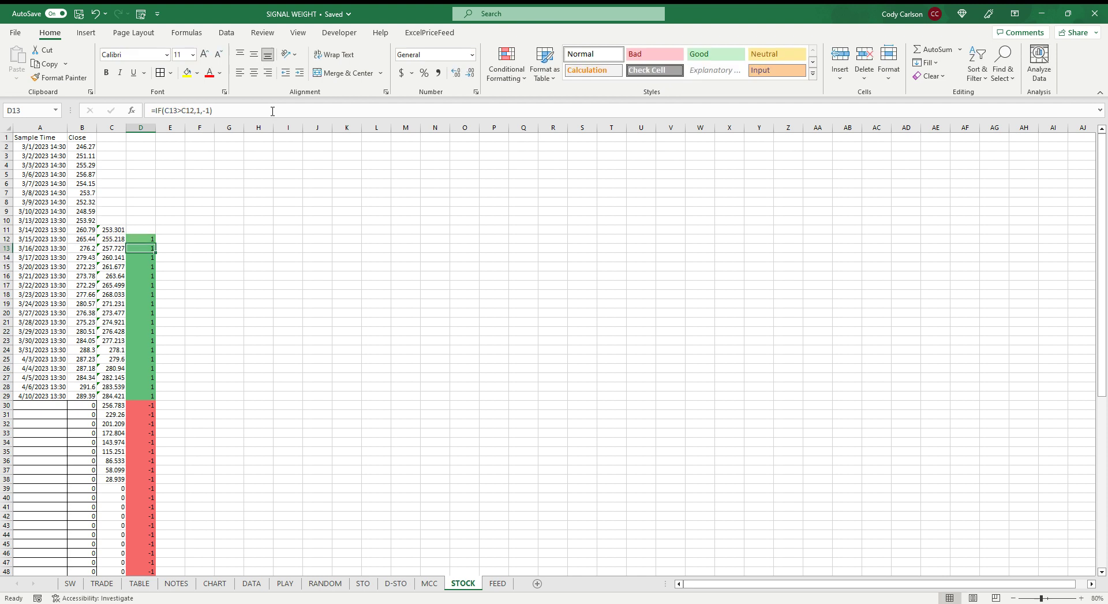
{"action": "left_click", "coordinate": [140, 238]}
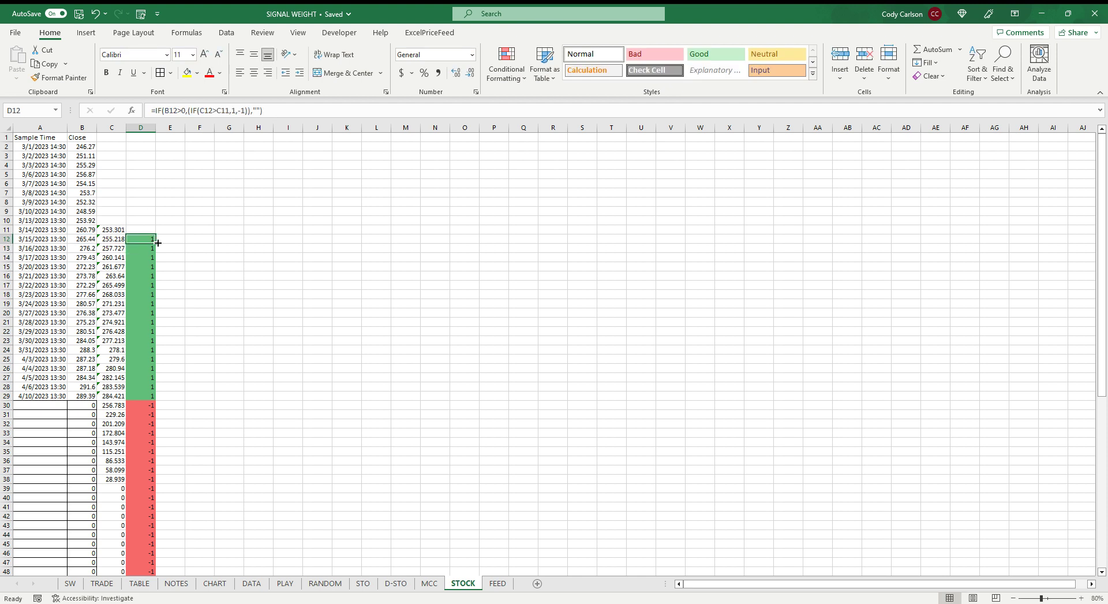
{"action": "double_click", "coordinate": [155, 241]}
{"action": "left_click", "coordinate": [368, 239]}
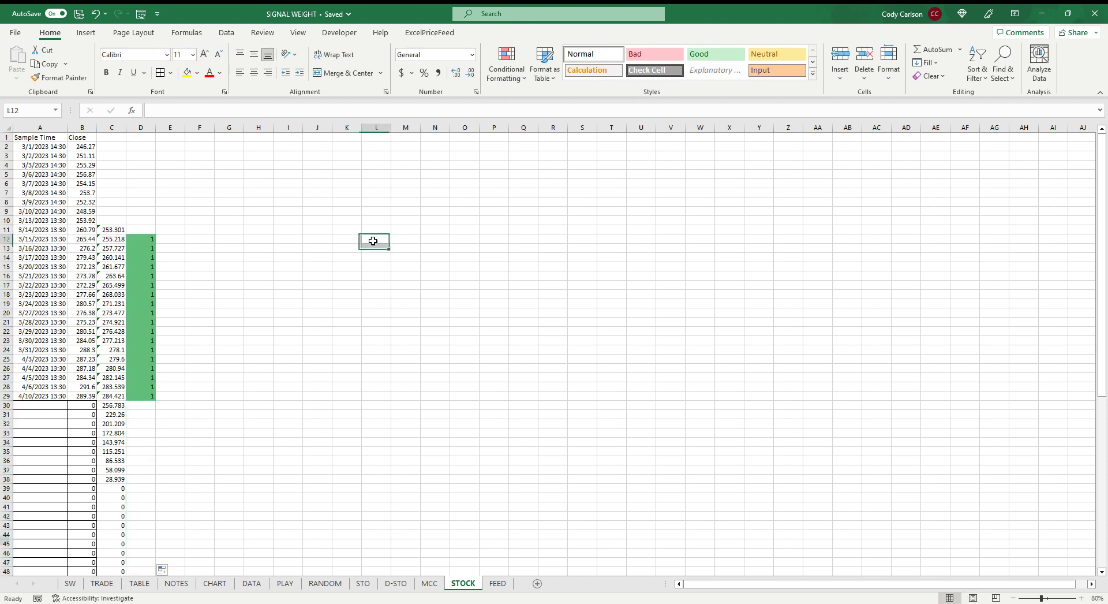
Review the last downloaded date, the linked cells B30:B33, and the corresponding MSFT entry cell C5 on the FEED sheet
{"action": "left_click", "coordinate": [48, 395]}
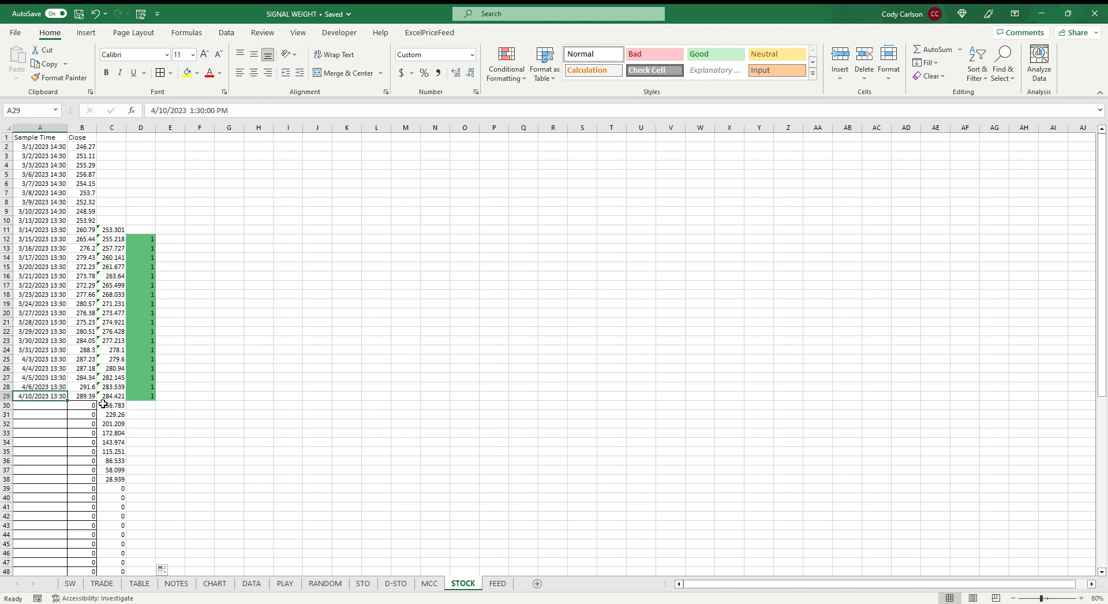
{"action": "left_click", "coordinate": [87, 406]}
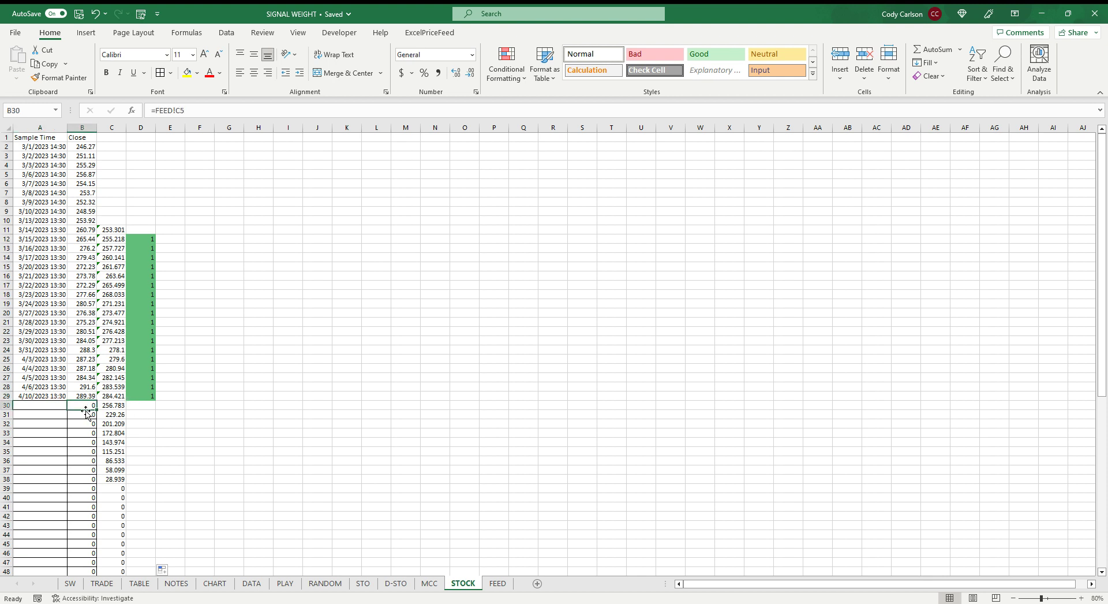
{"action": "left_click", "coordinate": [87, 415]}
{"action": "left_click", "coordinate": [88, 424]}
{"action": "left_click", "coordinate": [88, 432]}
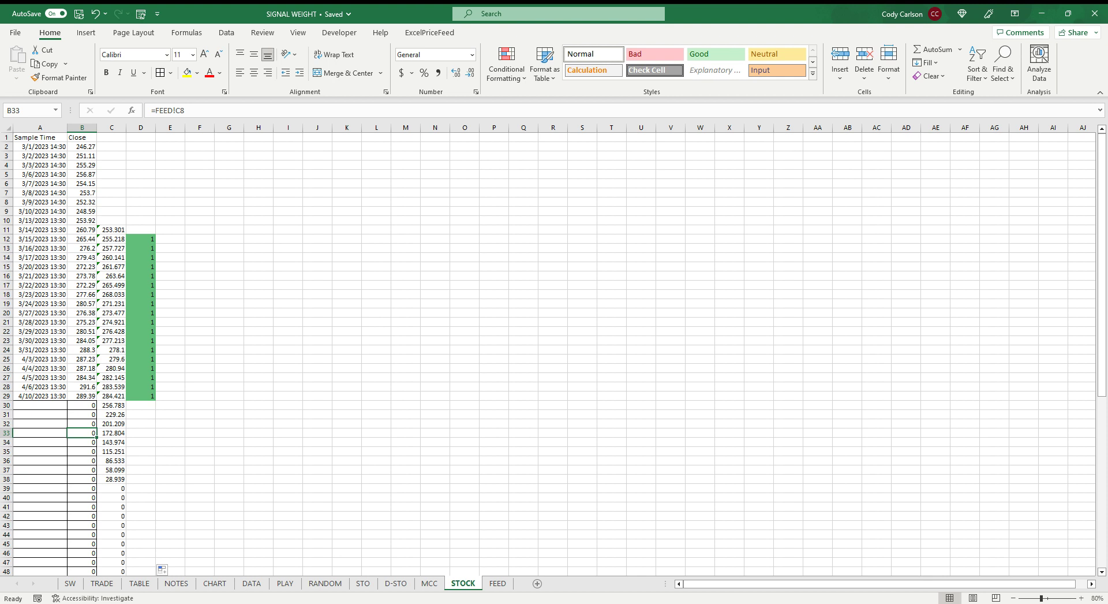
{"action": "left_click", "coordinate": [497, 583]}
{"action": "left_click", "coordinate": [100, 173]}
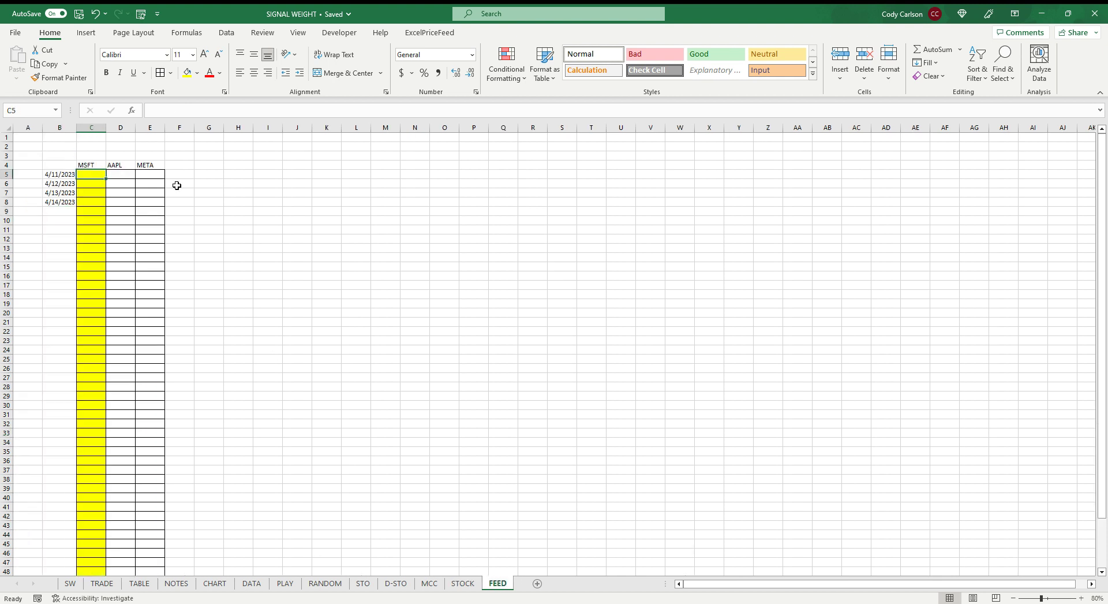
Enter a test price of 100 for MSFT on 4/11, 4/12 and 4/13/2023 in C5:C7 of the FEED sheet
{"action": "type", "text": "100"}
{"action": "key", "text": "Return"}
{"action": "type", "text": "100"}
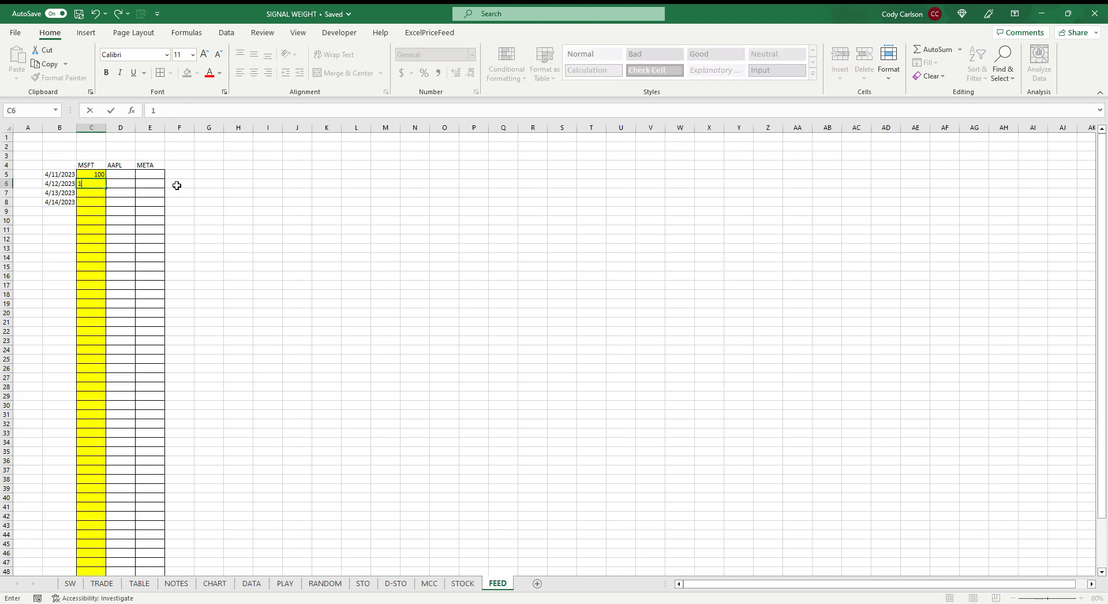
{"action": "key", "text": "Return"}
{"action": "type", "text": "100"}
{"action": "key", "text": "Return"}
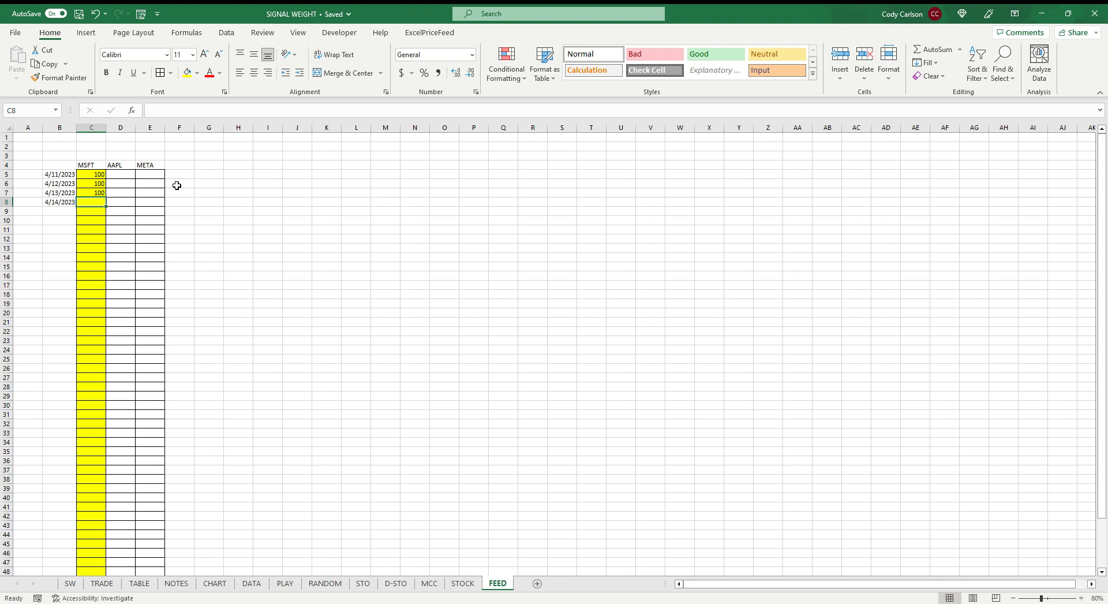
Check on the STOCK sheet how the signals in D30:D32 and the linked price in B30 respond to the test entries
{"action": "left_click", "coordinate": [464, 584]}
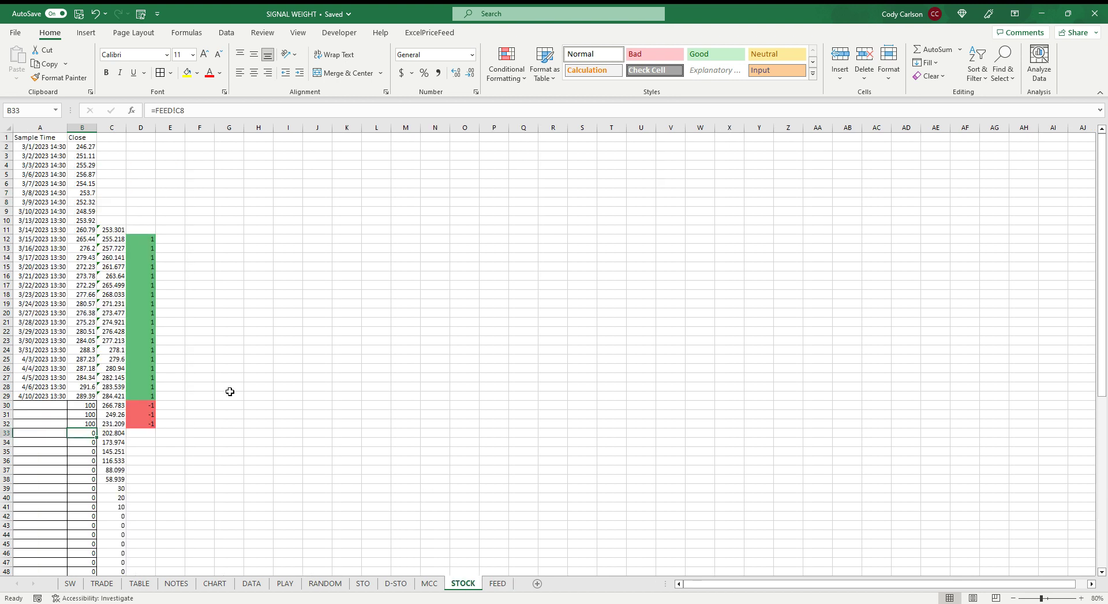
{"action": "left_click", "coordinate": [152, 403]}
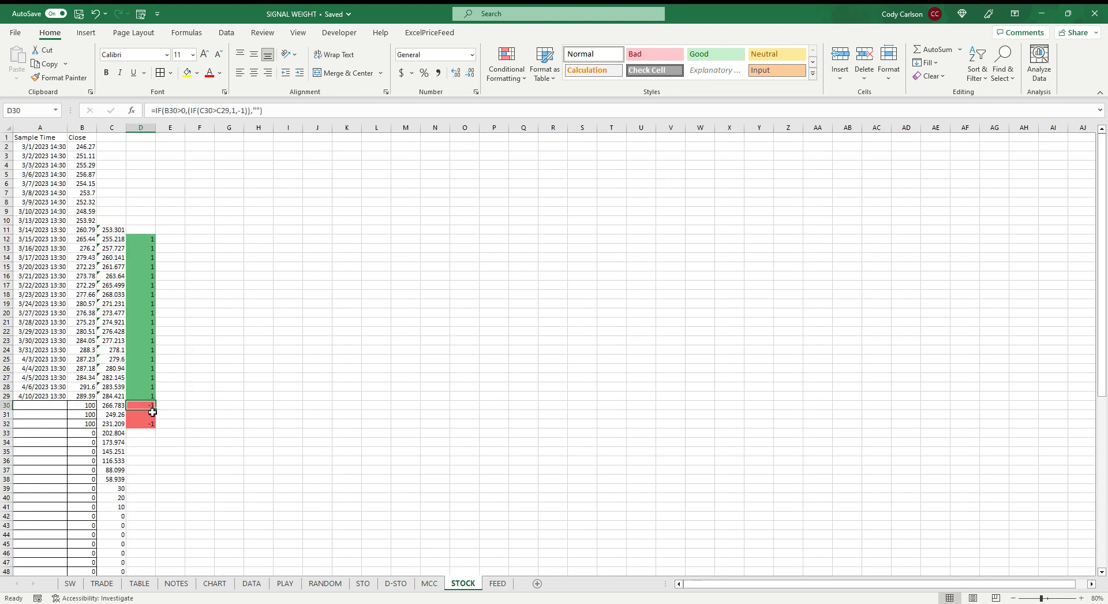
{"action": "key", "text": "Down"}
{"action": "key", "text": "Down"}
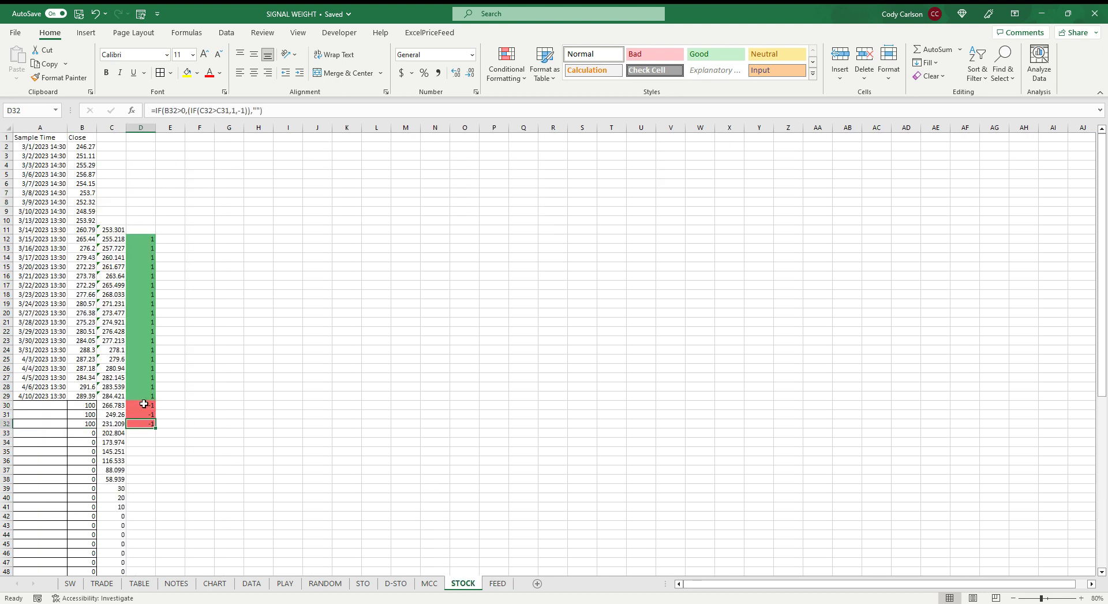
{"action": "left_click", "coordinate": [90, 406]}
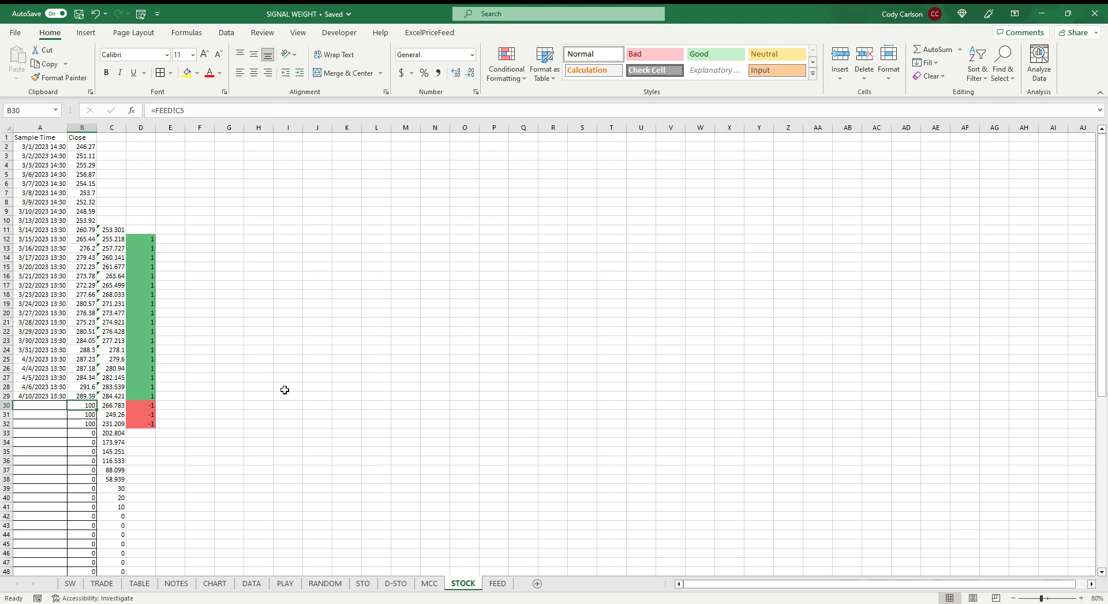
Clear the test prices from C5:C7 on the FEED sheet
{"action": "left_click", "coordinate": [498, 583]}
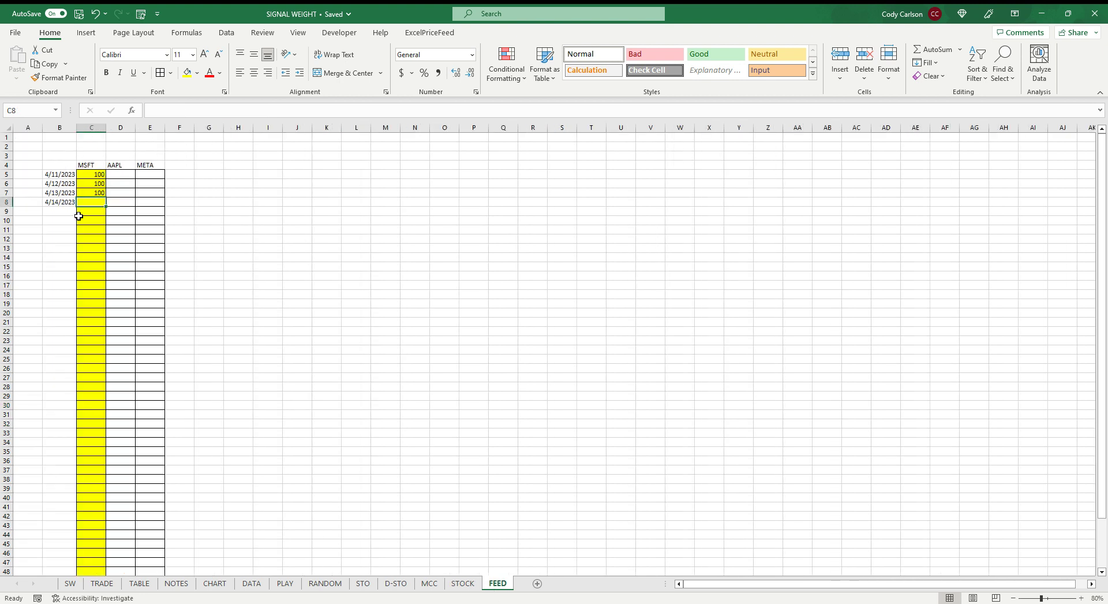
{"action": "left_click_drag", "start_coordinate": [99, 176], "coordinate": [99, 195]}
{"action": "right_click", "coordinate": [92, 171]}
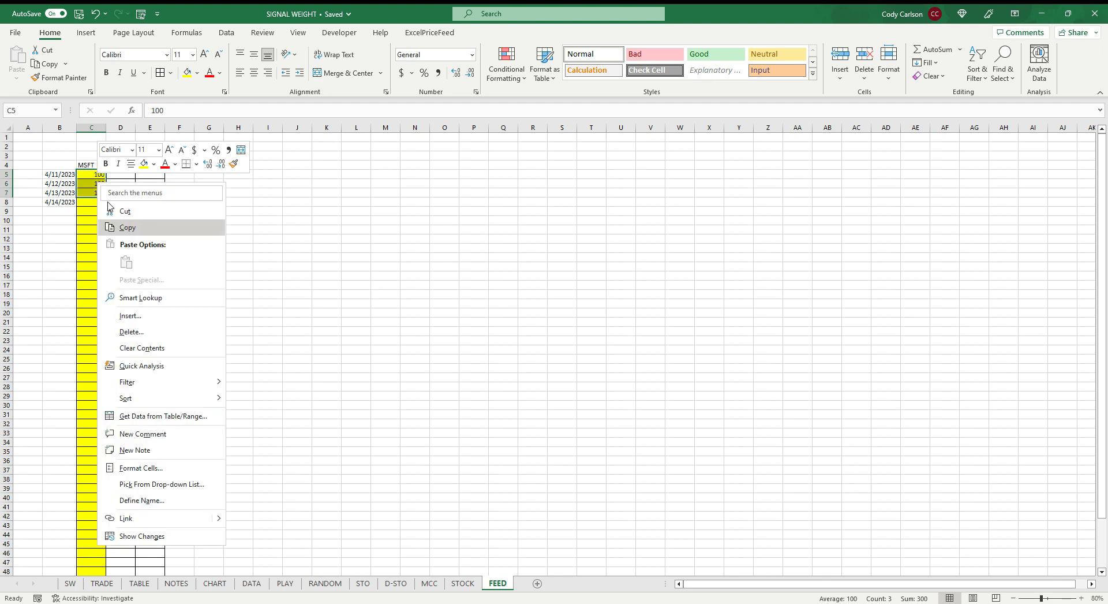
{"action": "left_click", "coordinate": [151, 347]}
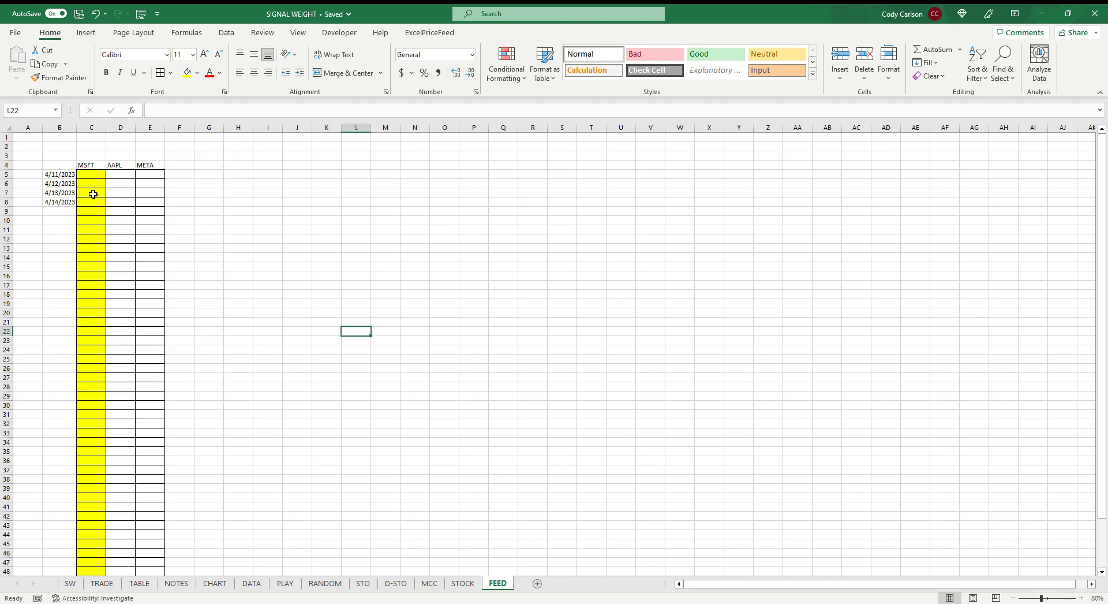
{"action": "left_click", "coordinate": [35, 138]}
Return to the STOCK sheet, check the signal formula in D29 and save the workbook
{"action": "left_click", "coordinate": [456, 585]}
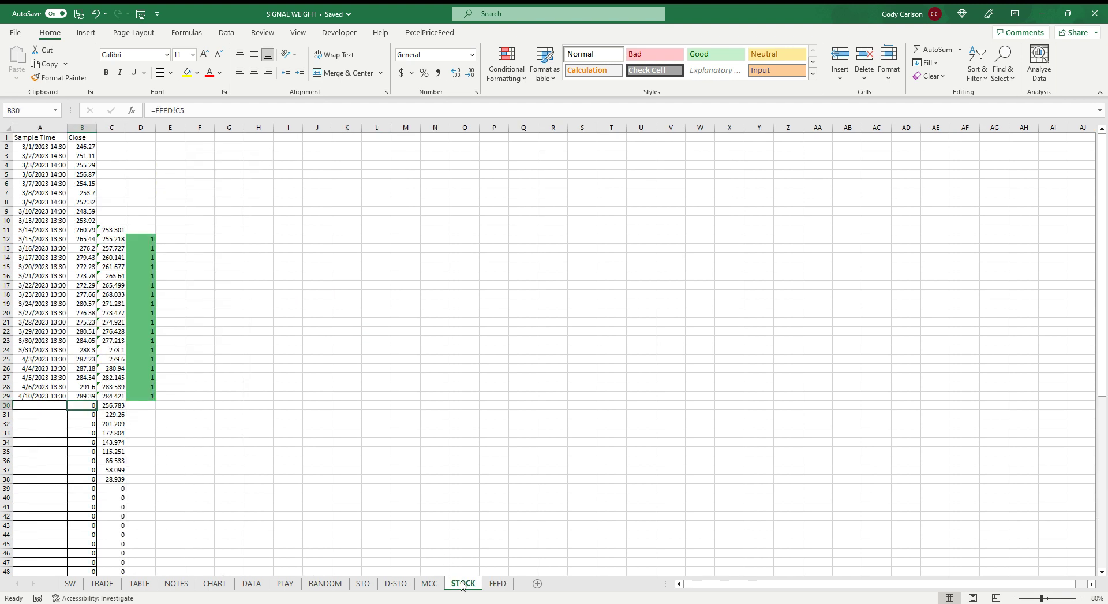
{"action": "left_click", "coordinate": [141, 396]}
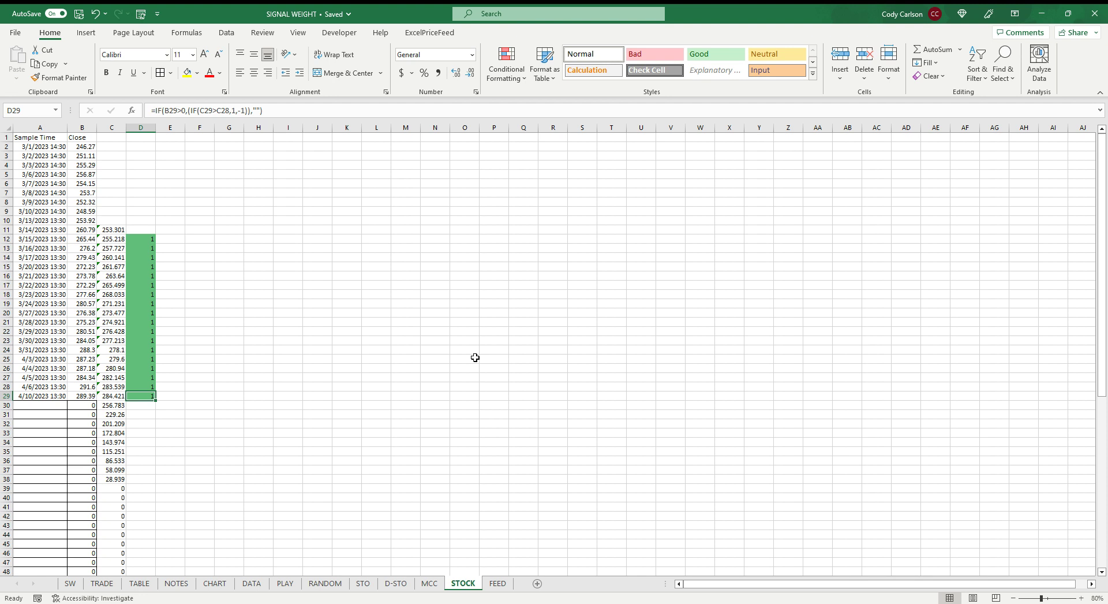
{"action": "key", "text": "ctrl+s"}
Start a counter beside the signals by entering 1 in E12 and 2 in E13
{"action": "left_click", "coordinate": [173, 238]}
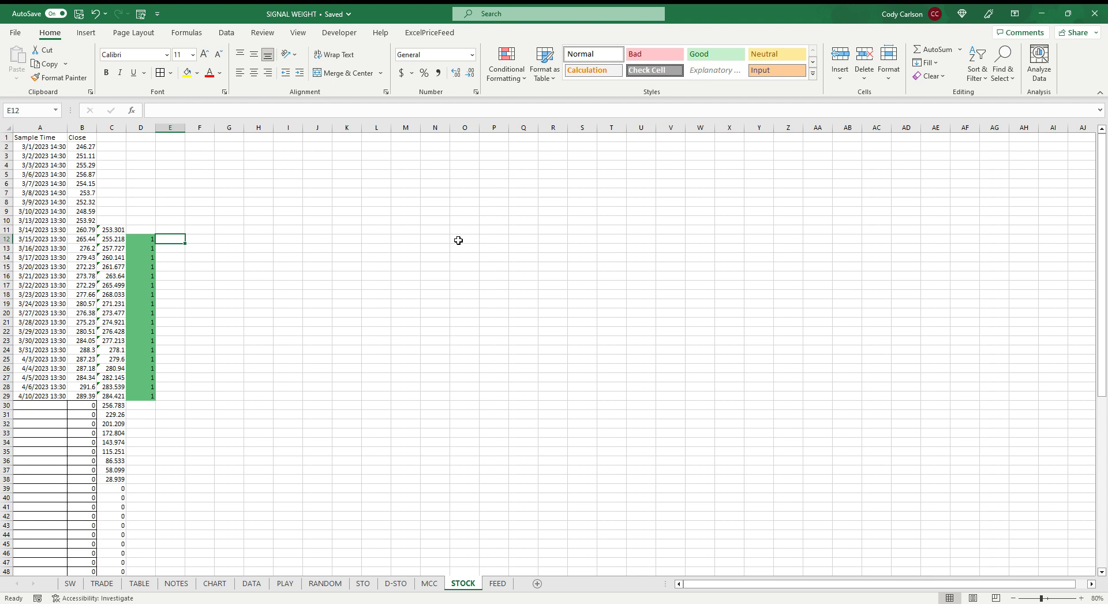
{"action": "type", "text": "1"}
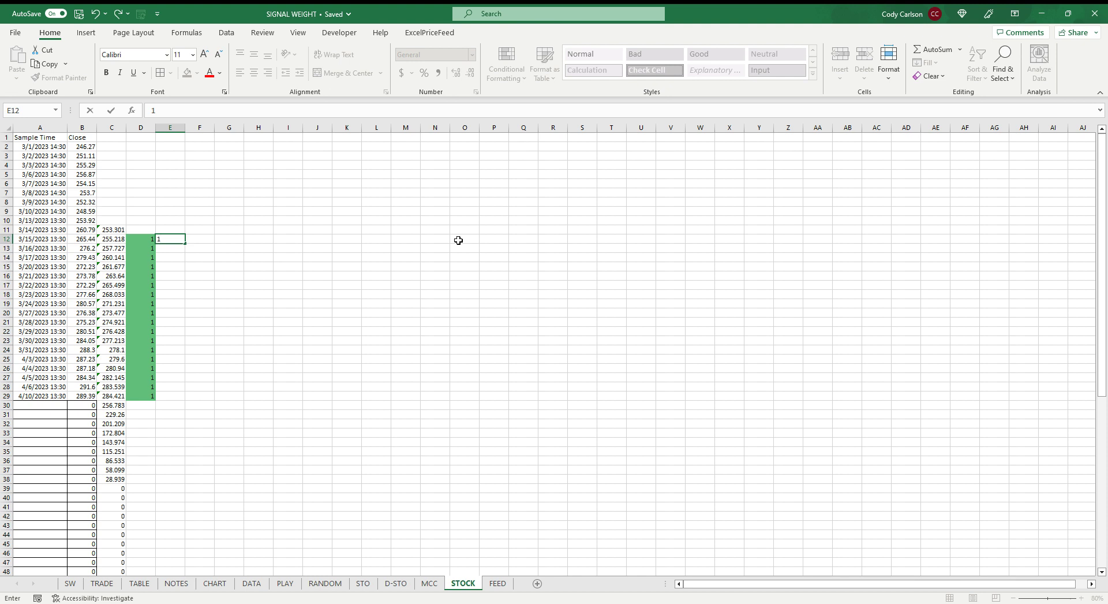
{"action": "key", "text": "Return"}
{"action": "type", "text": "2"}
{"action": "key", "text": "Return"}
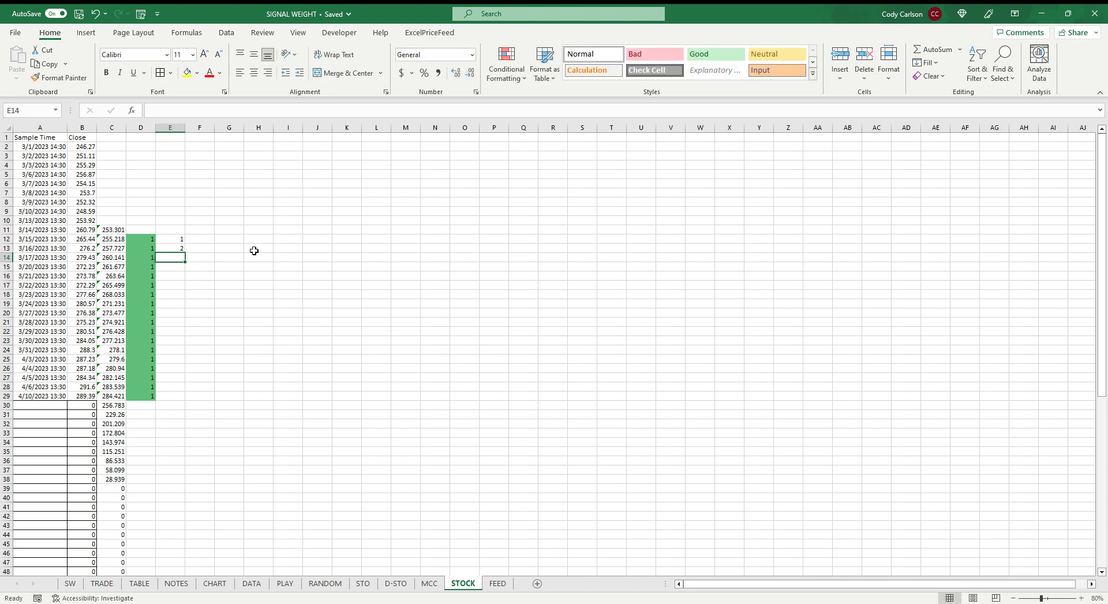
{"action": "left_click", "coordinate": [181, 237]}
{"action": "left_click", "coordinate": [205, 242]}
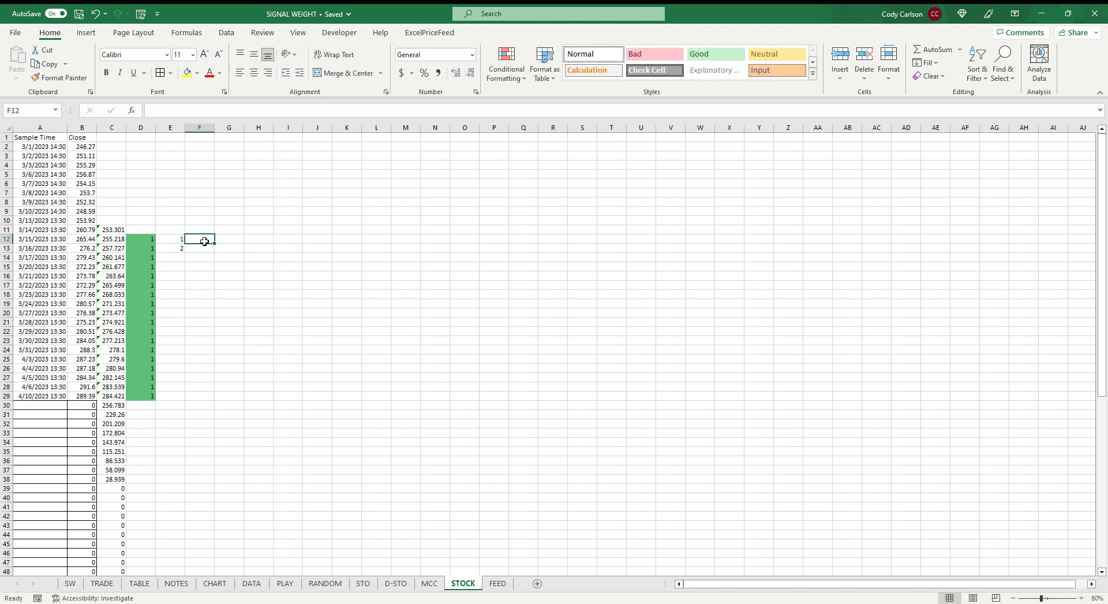
{"action": "type", "text": "1"}
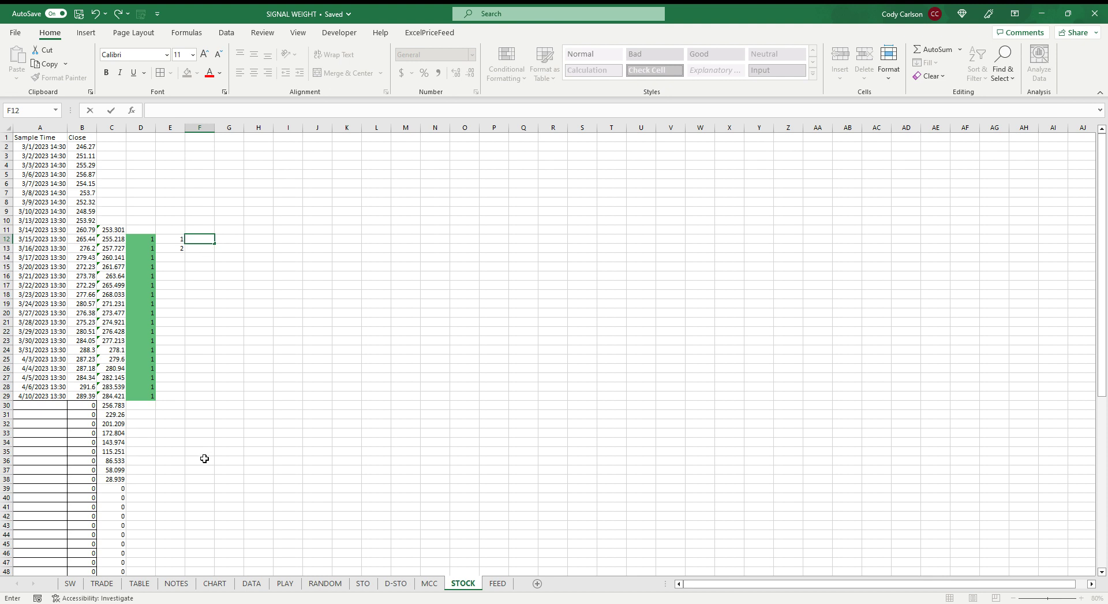
{"action": "left_click", "coordinate": [289, 254]}
Fill the number series from E12:E13 down column E to row 79
{"action": "left_click", "coordinate": [173, 238]}
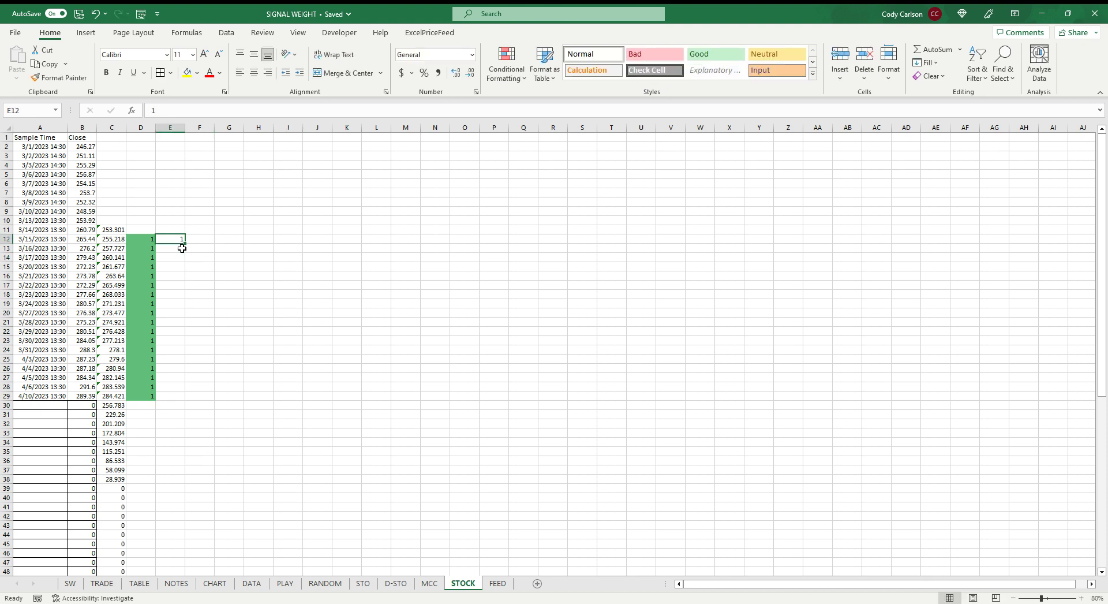
{"action": "left_click_drag", "start_coordinate": [184, 243], "coordinate": [191, 251]}
{"action": "double_click", "coordinate": [186, 252]}
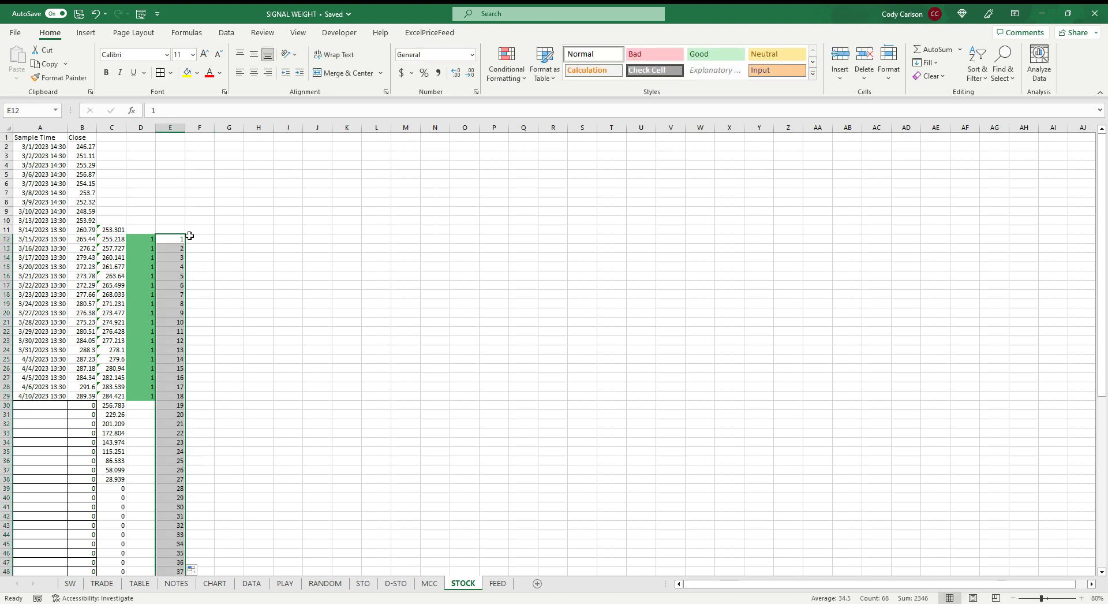
Examine the numbering in column E down to its last row and compare E29 with the last active signal in D29
{"action": "scroll", "coordinate": [283, 393], "scroll_direction": "down", "scroll_amount": 20}
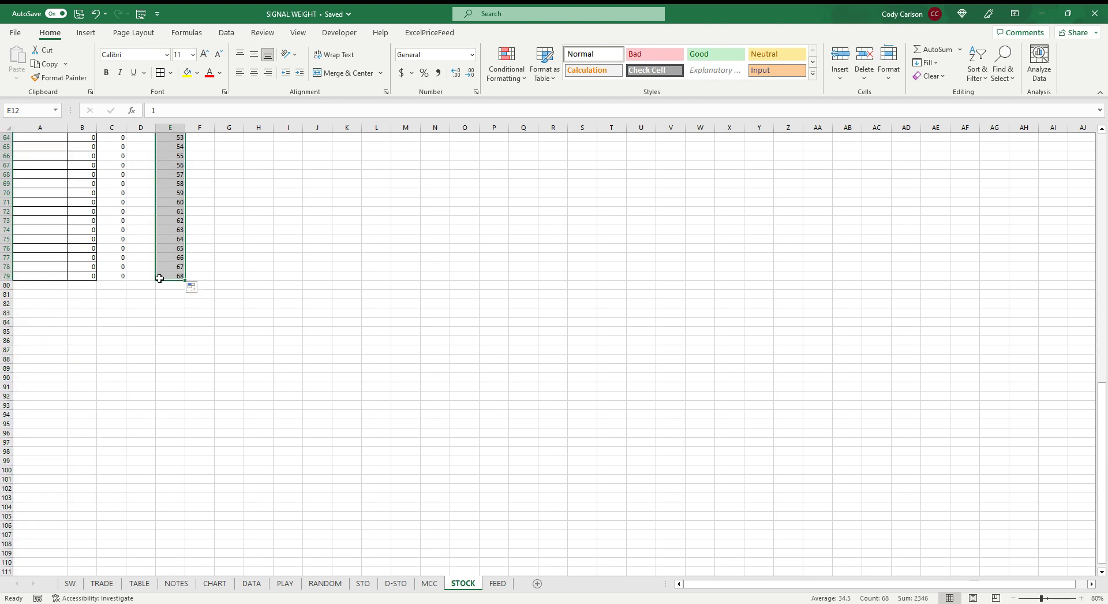
{"action": "scroll", "coordinate": [173, 300], "scroll_direction": "up", "scroll_amount": 20}
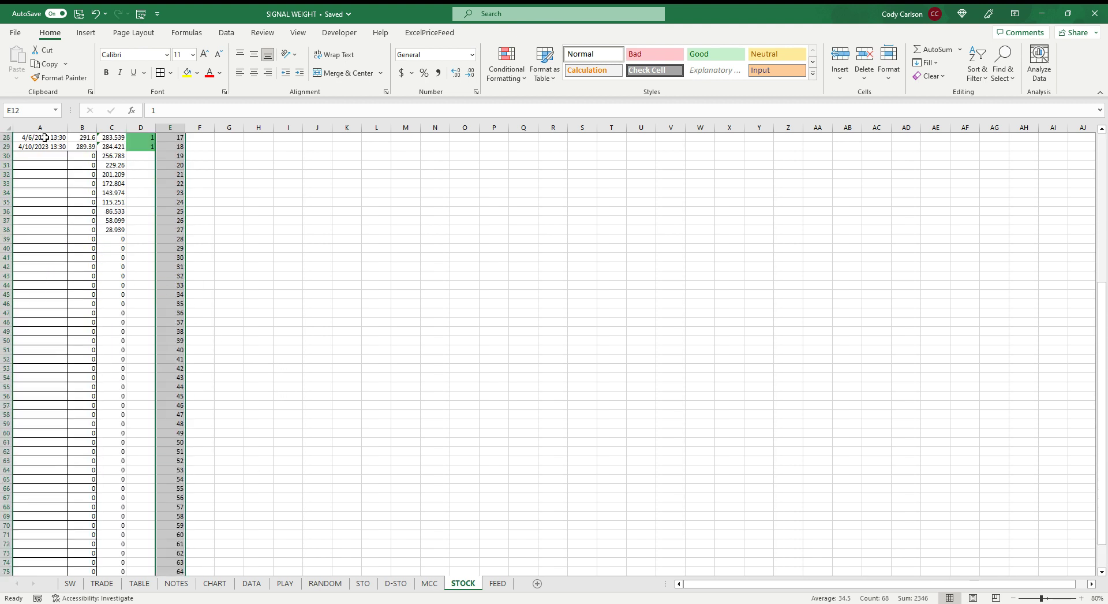
{"action": "scroll", "coordinate": [173, 354], "scroll_direction": "down", "scroll_amount": 14}
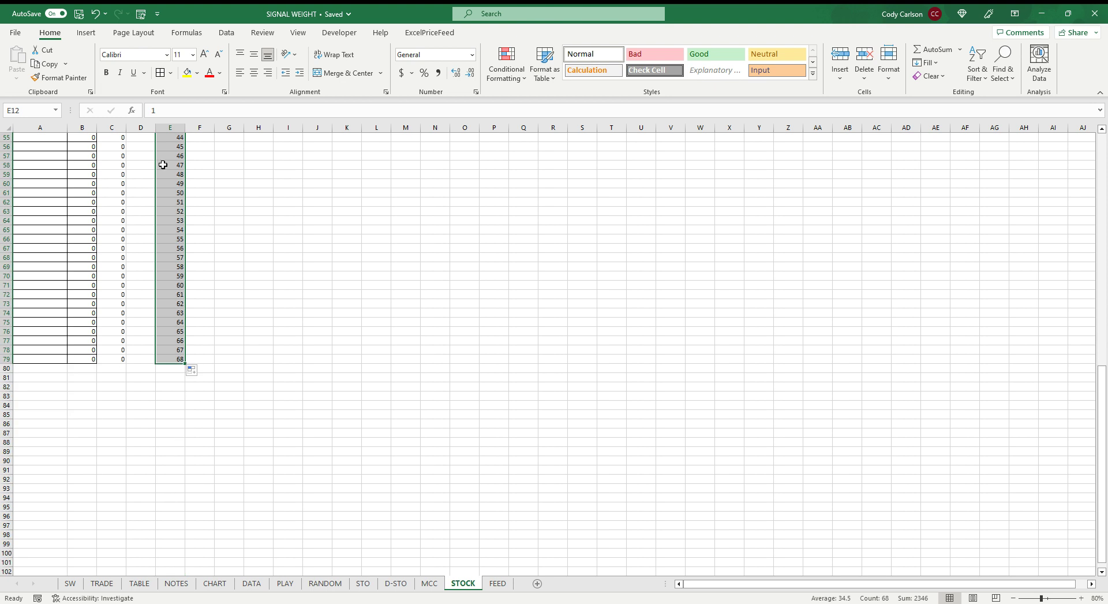
{"action": "scroll", "coordinate": [129, 213], "scroll_direction": "up", "scroll_amount": 4}
{"action": "scroll", "coordinate": [94, 197], "scroll_direction": "up", "scroll_amount": 2}
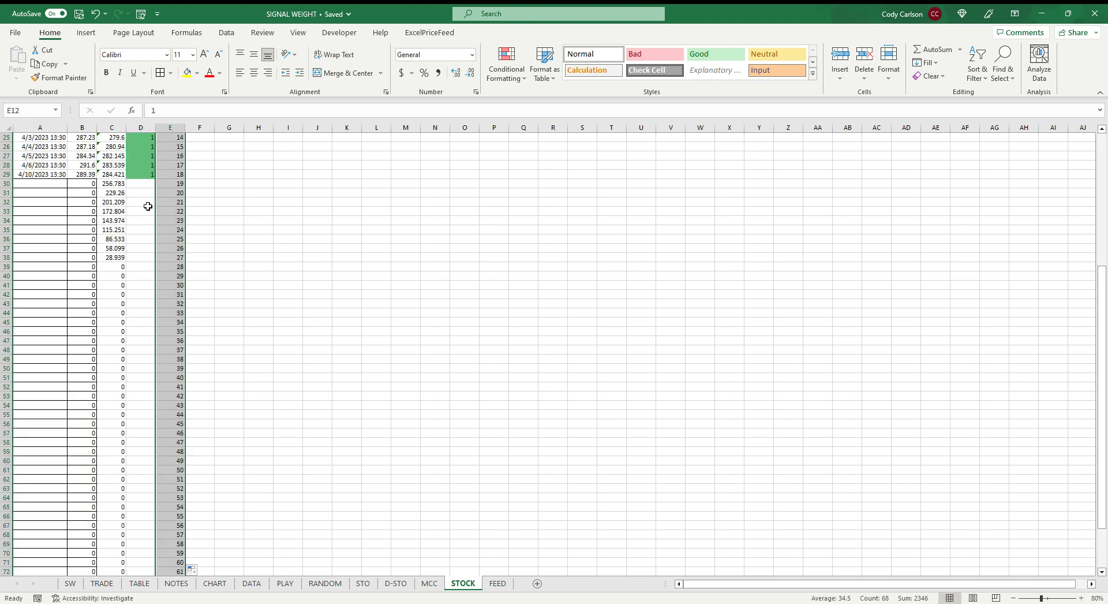
{"action": "scroll", "coordinate": [202, 228], "scroll_direction": "up", "scroll_amount": 8}
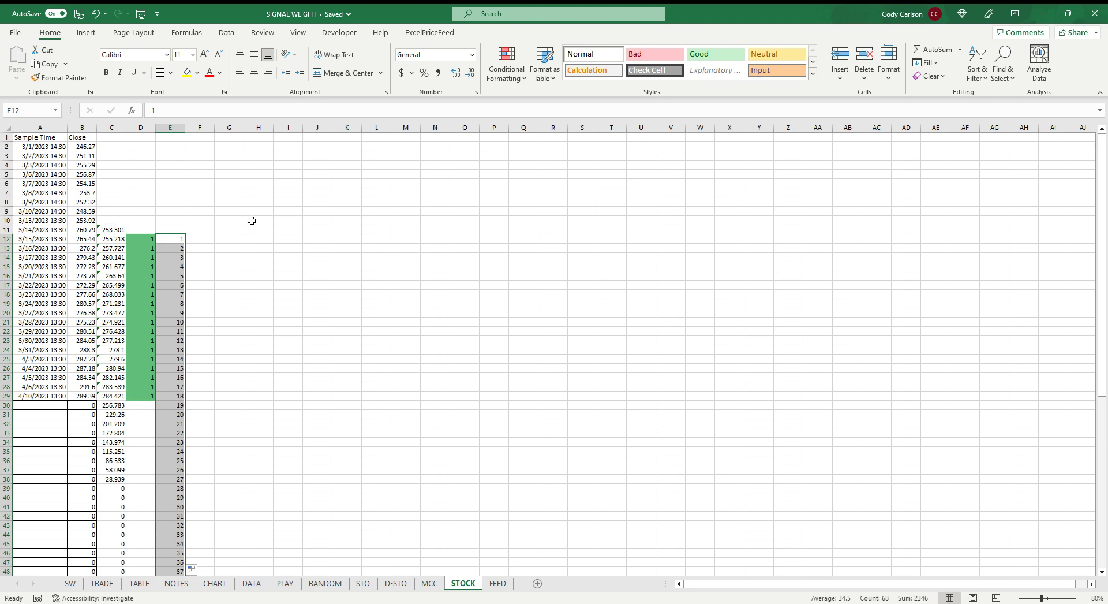
{"action": "left_click", "coordinate": [261, 222]}
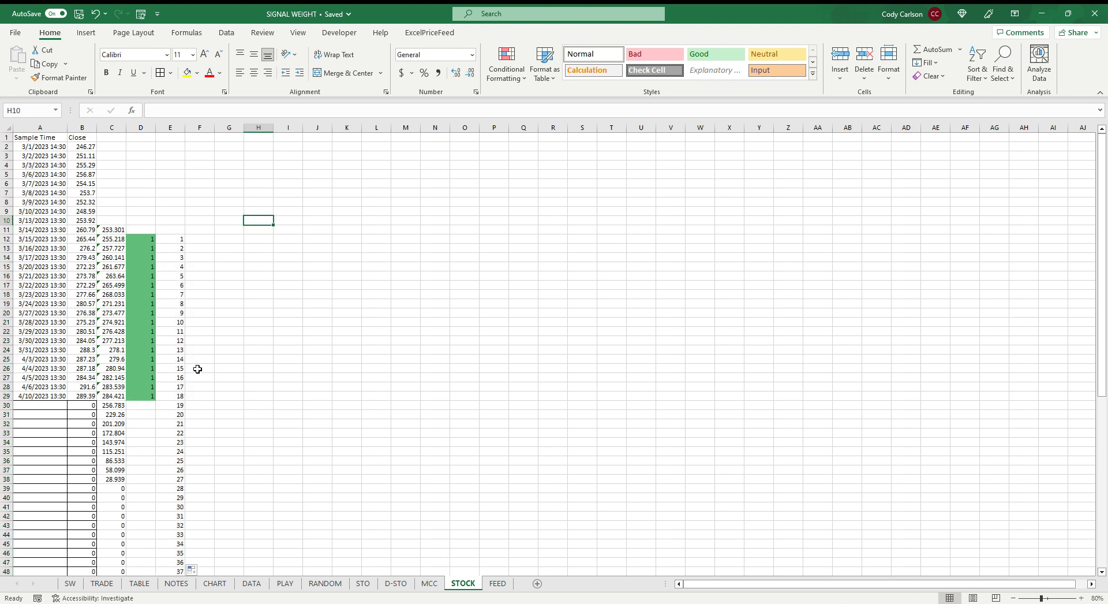
{"action": "left_click", "coordinate": [182, 397]}
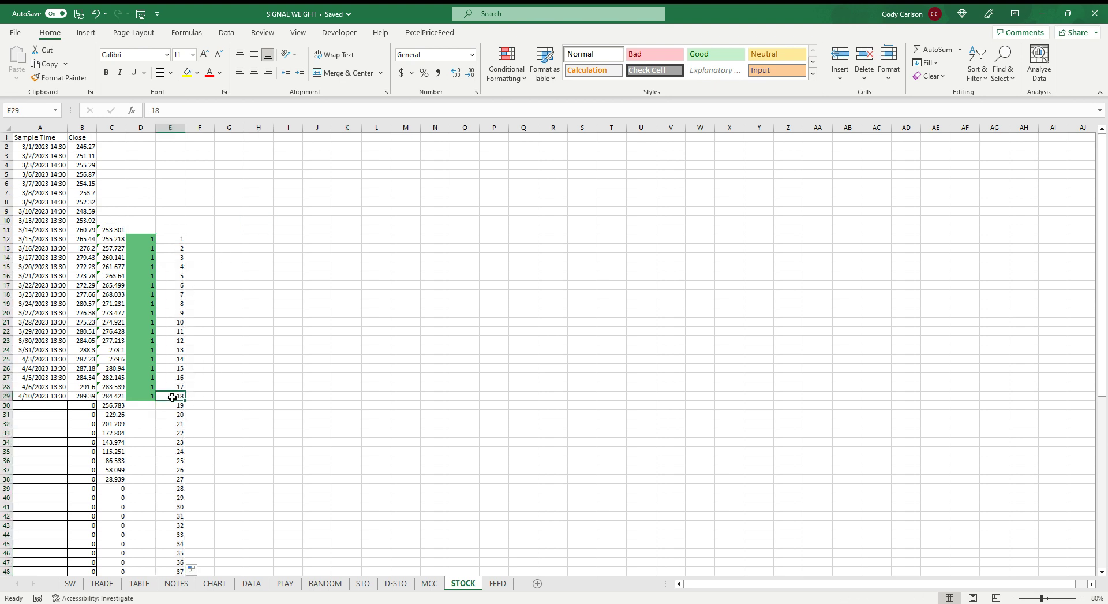
{"action": "left_click", "coordinate": [142, 397]}
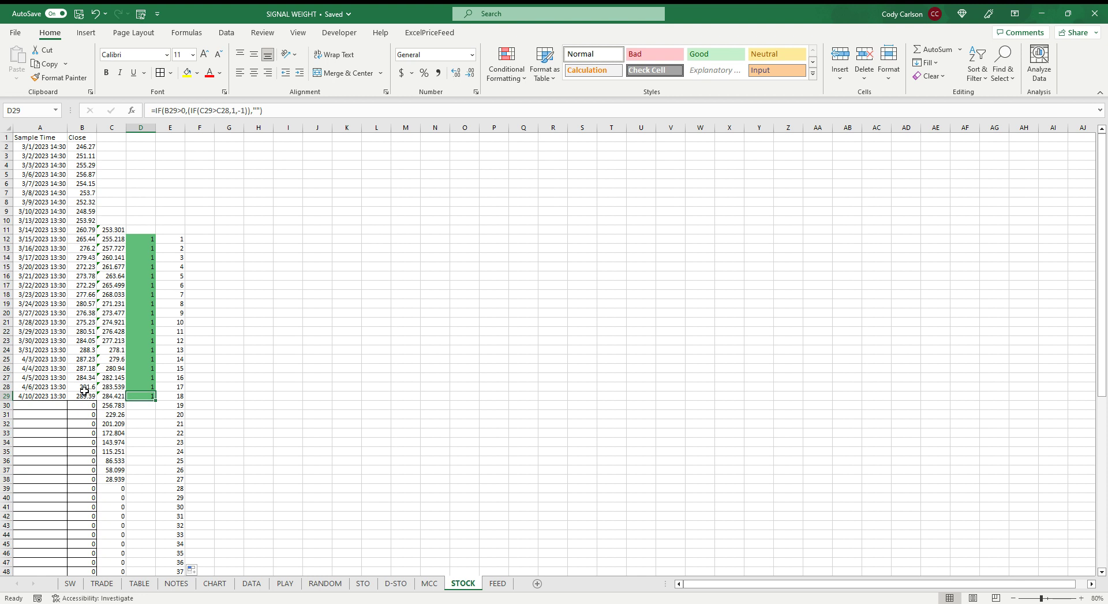
{"action": "left_click", "coordinate": [182, 397]}
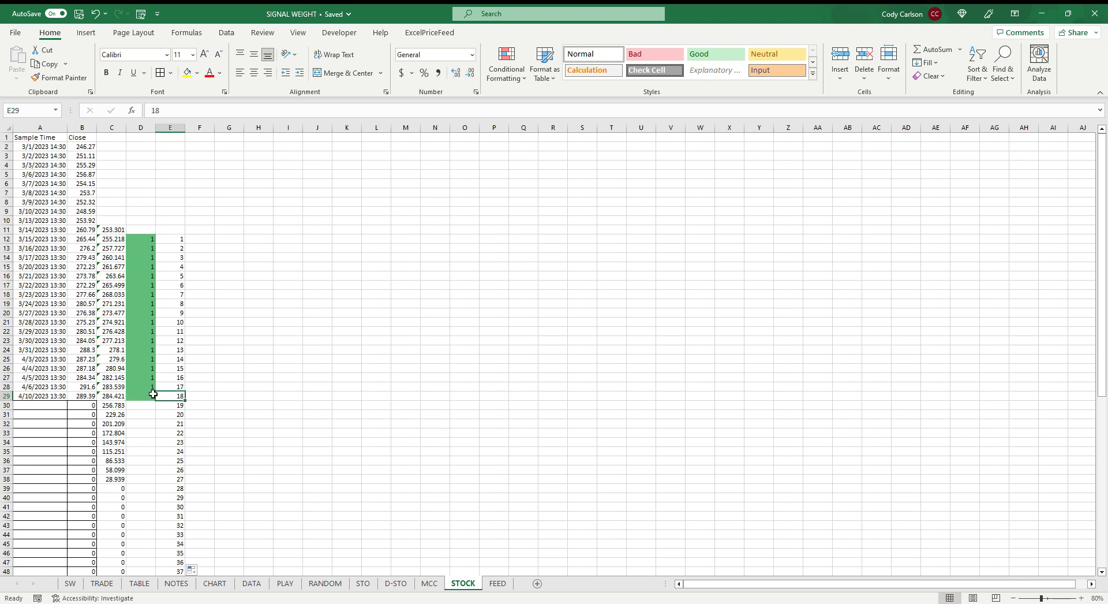
Enter the formula =MAX(E12:E79) in E8 to return the highest counter number
{"action": "left_click", "coordinate": [181, 221]}
{"action": "left_click", "coordinate": [182, 202]}
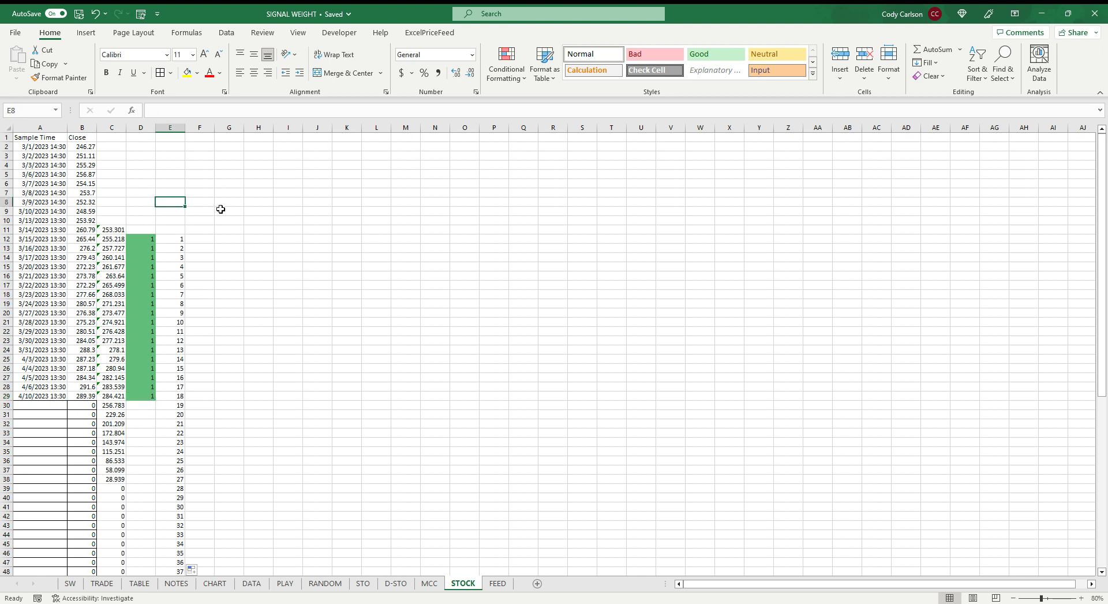
{"action": "type", "text": "=MAX("}
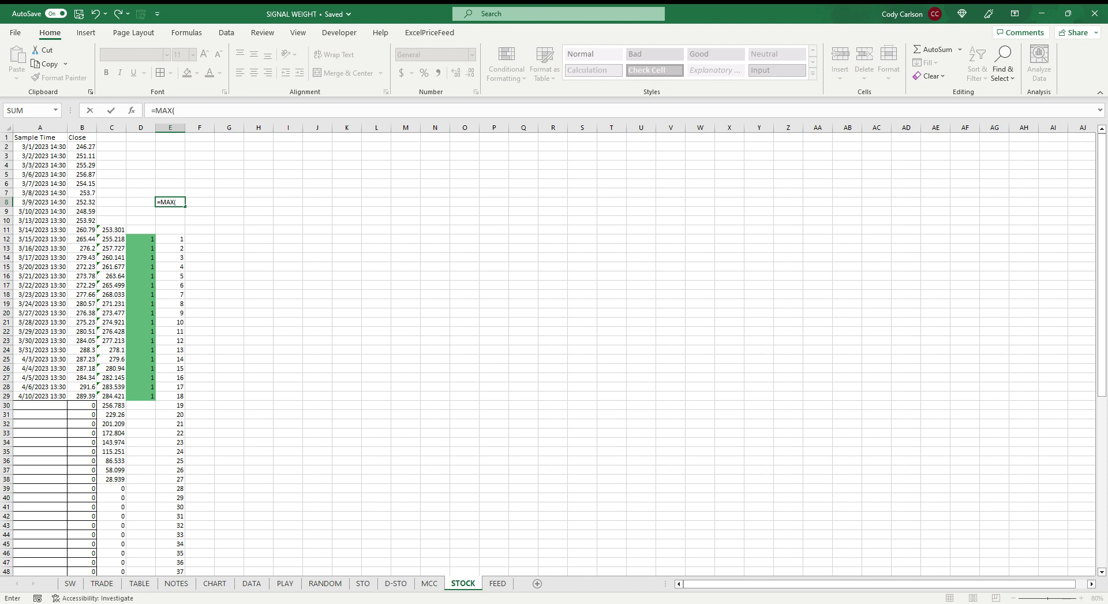
{"action": "left_click", "coordinate": [173, 238]}
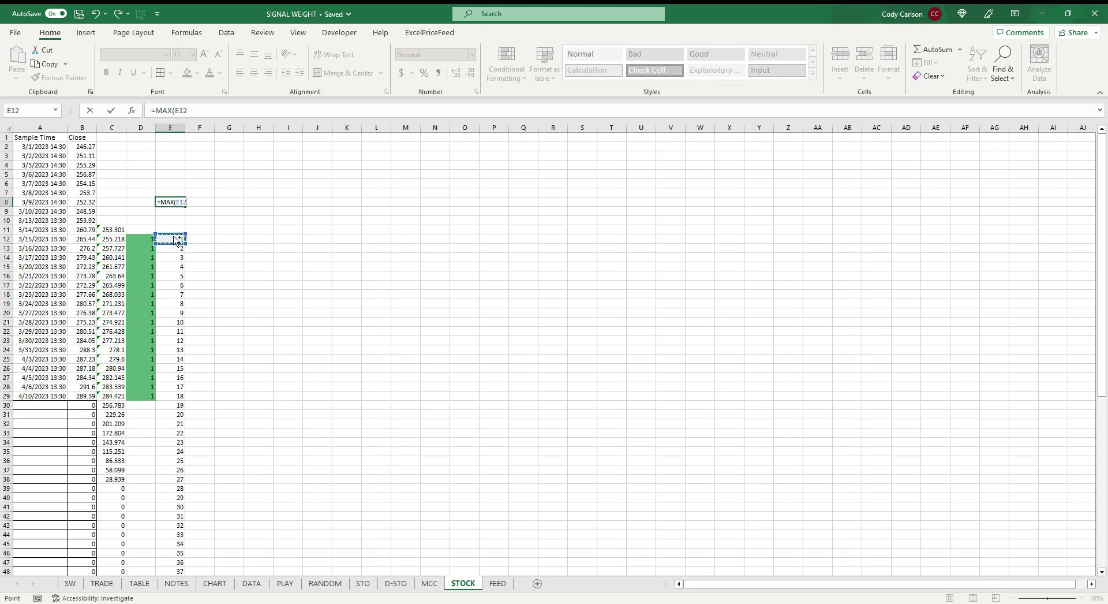
{"action": "key", "text": "ctrl+shift+Down"}
{"action": "key", "text": "Return"}
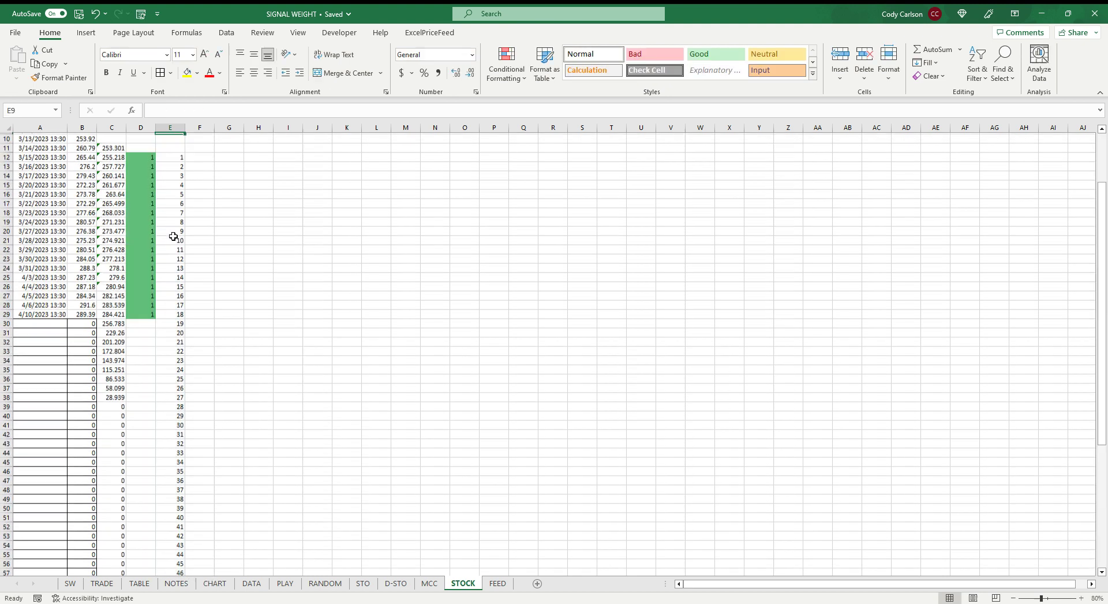
Compare the maximum in E8 with the end of column E and with the counter at the last priced row, E29
{"action": "scroll", "coordinate": [210, 252], "scroll_direction": "down", "scroll_amount": 11}
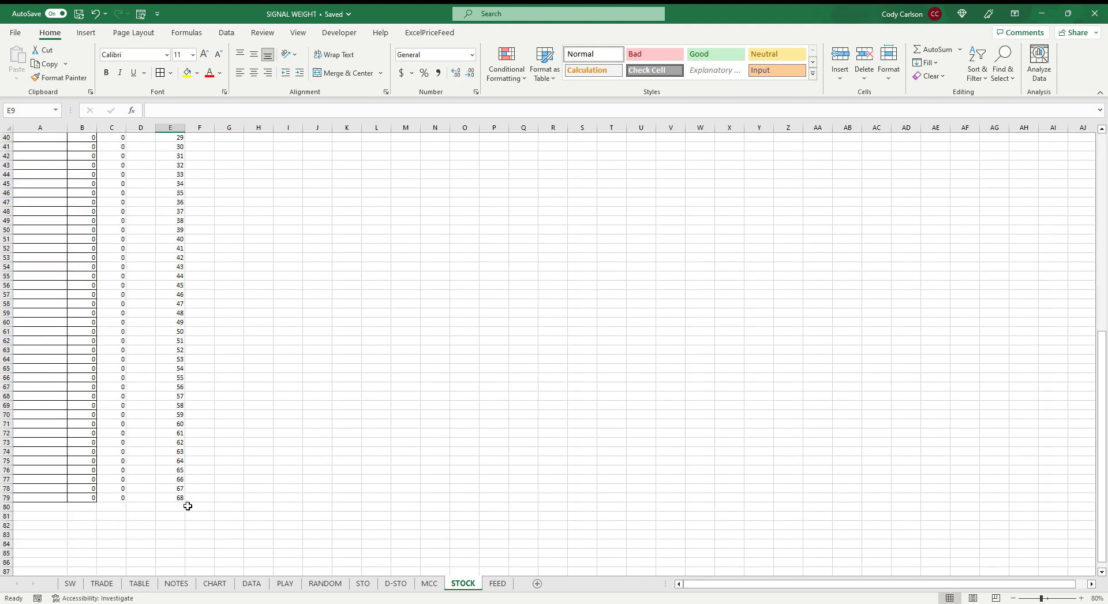
{"action": "scroll", "coordinate": [173, 497], "scroll_direction": "up", "scroll_amount": 12}
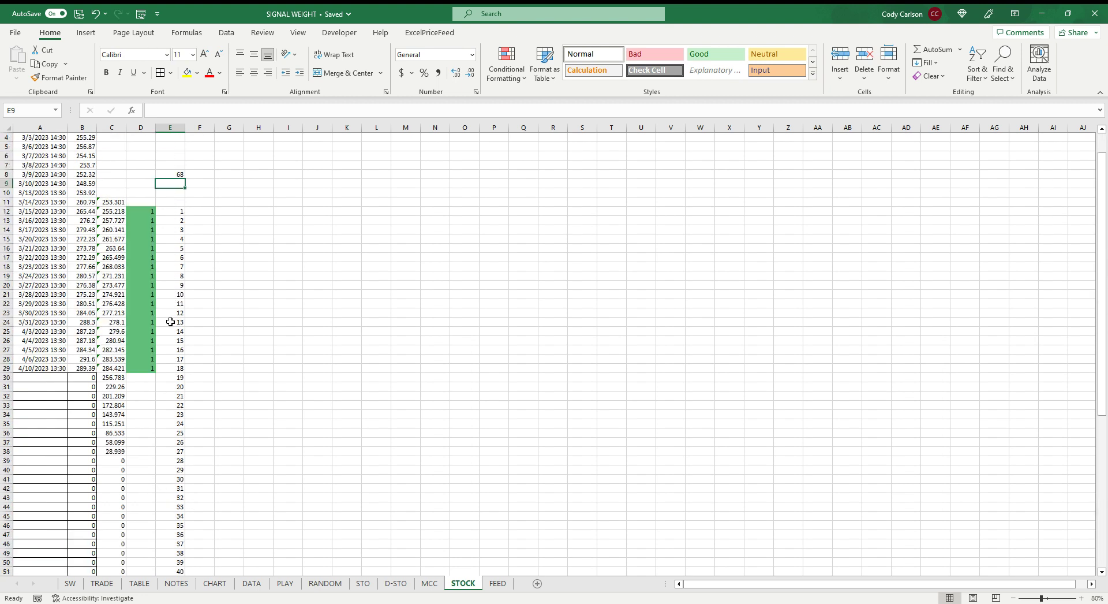
{"action": "left_click", "coordinate": [182, 368]}
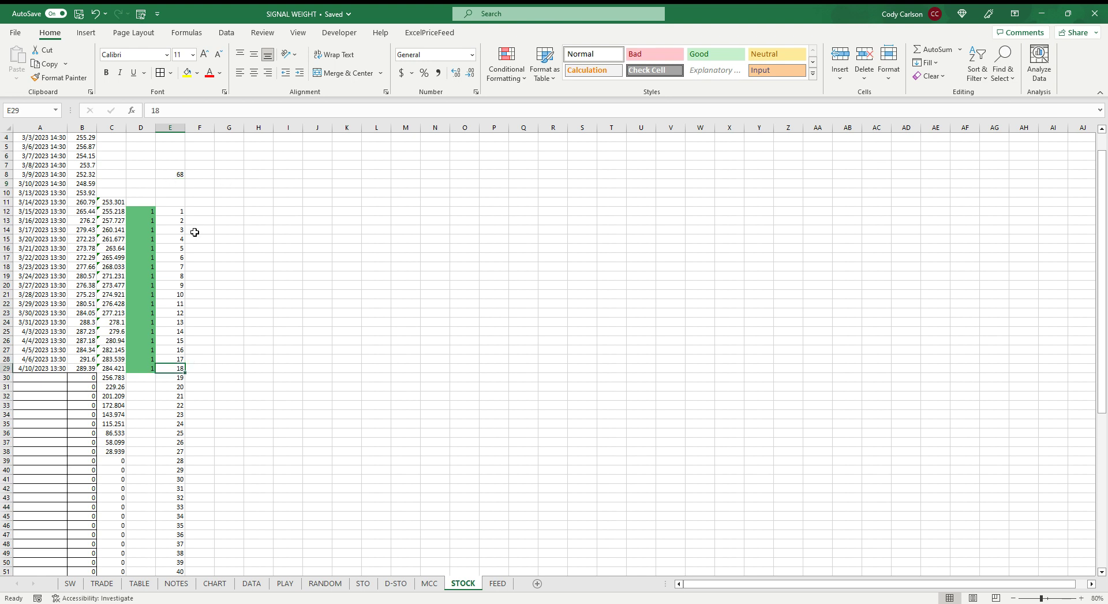
{"action": "left_click", "coordinate": [212, 214]}
{"action": "scroll", "coordinate": [369, 222], "scroll_direction": "up", "scroll_amount": 1}
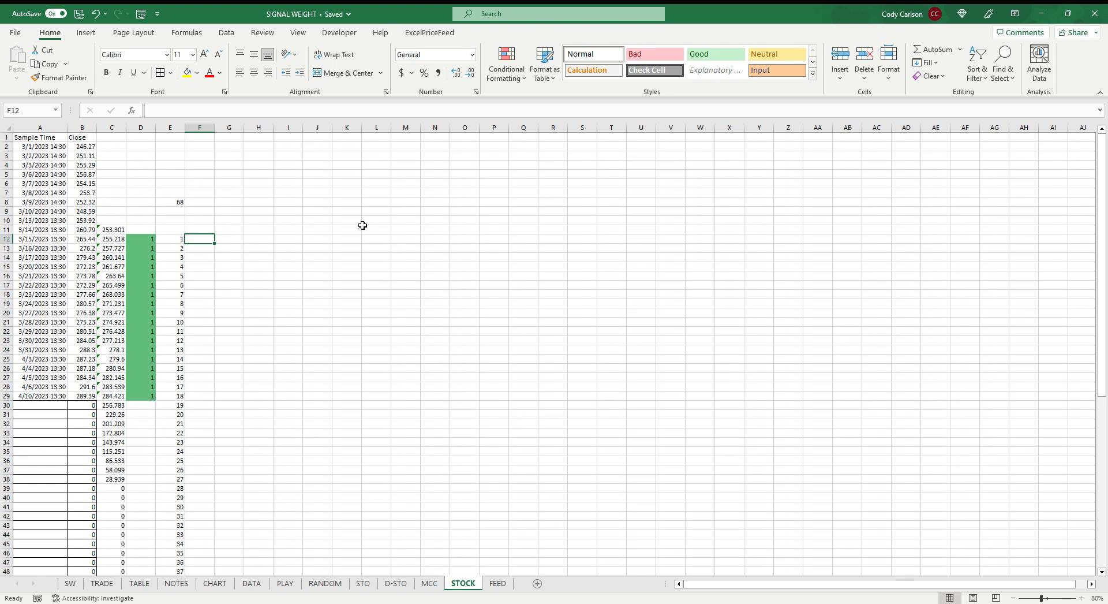
Clear the MAX formula from E8 on the STOCK sheet
{"action": "left_click", "coordinate": [182, 204]}
{"action": "key", "text": "BackSpace"}
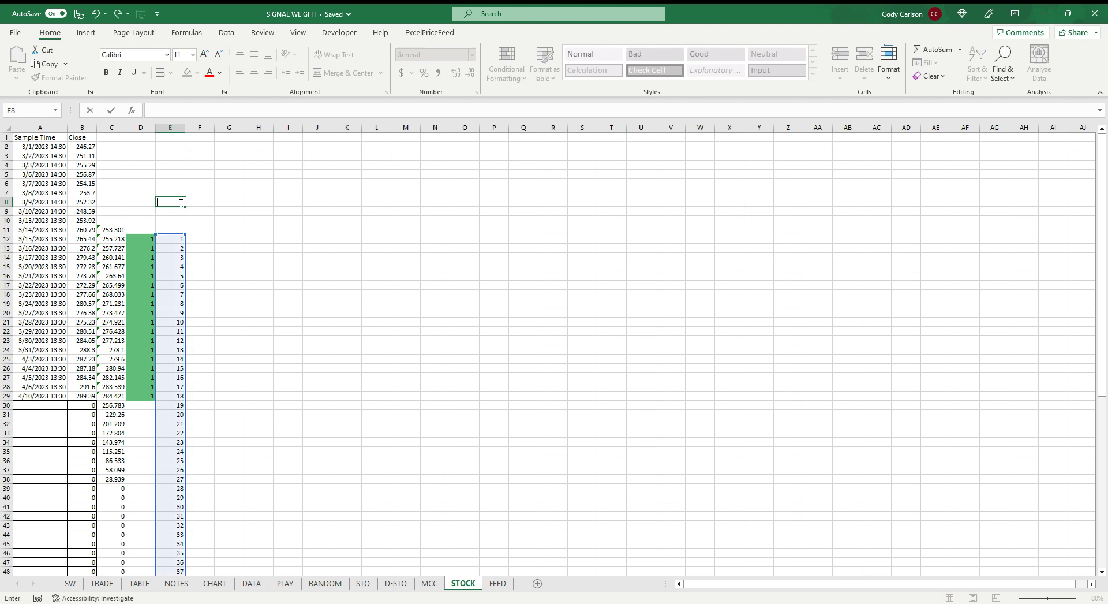
{"action": "left_click", "coordinate": [225, 271]}
Enter =IF(B12>0,E12,"") in F12 and fill it down column F alongside the numbering in column E
{"action": "left_click", "coordinate": [210, 241]}
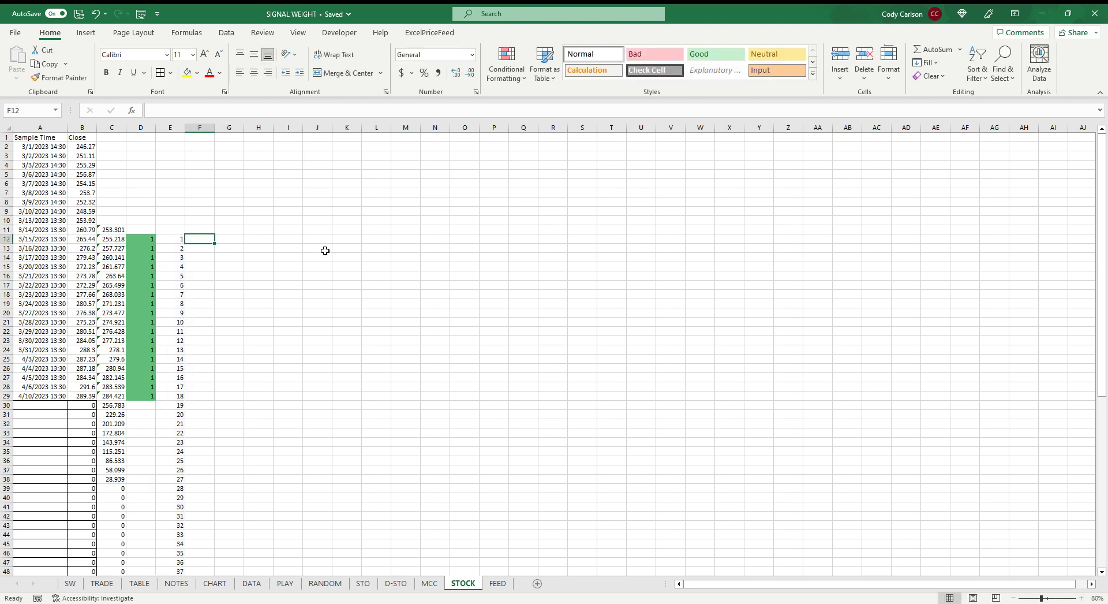
{"action": "type", "text": "="}
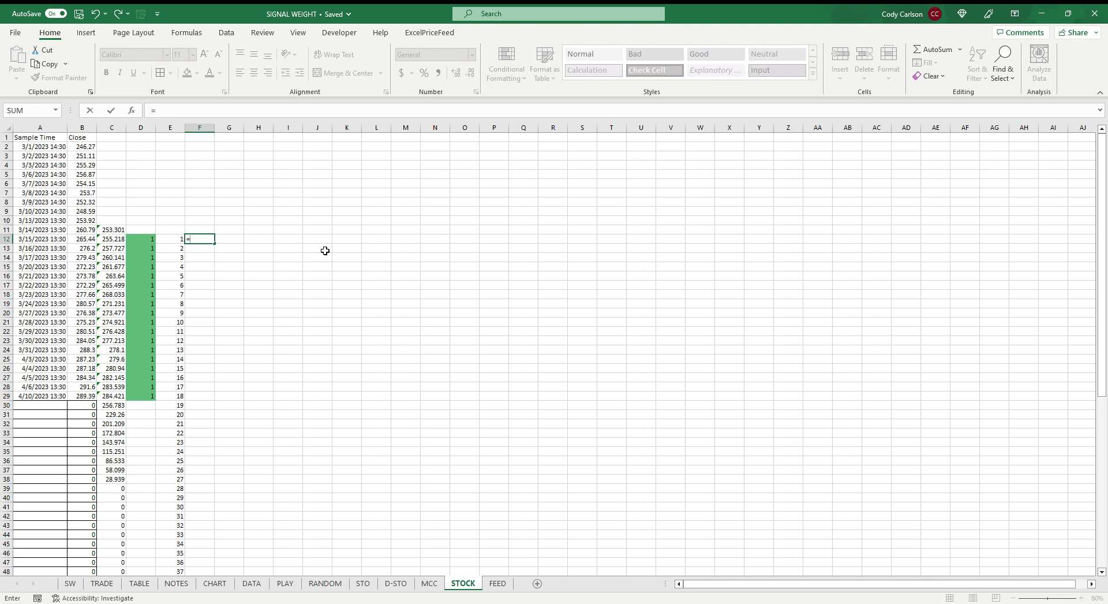
{"action": "type", "text": "IF("}
{"action": "left_click", "coordinate": [84, 238]}
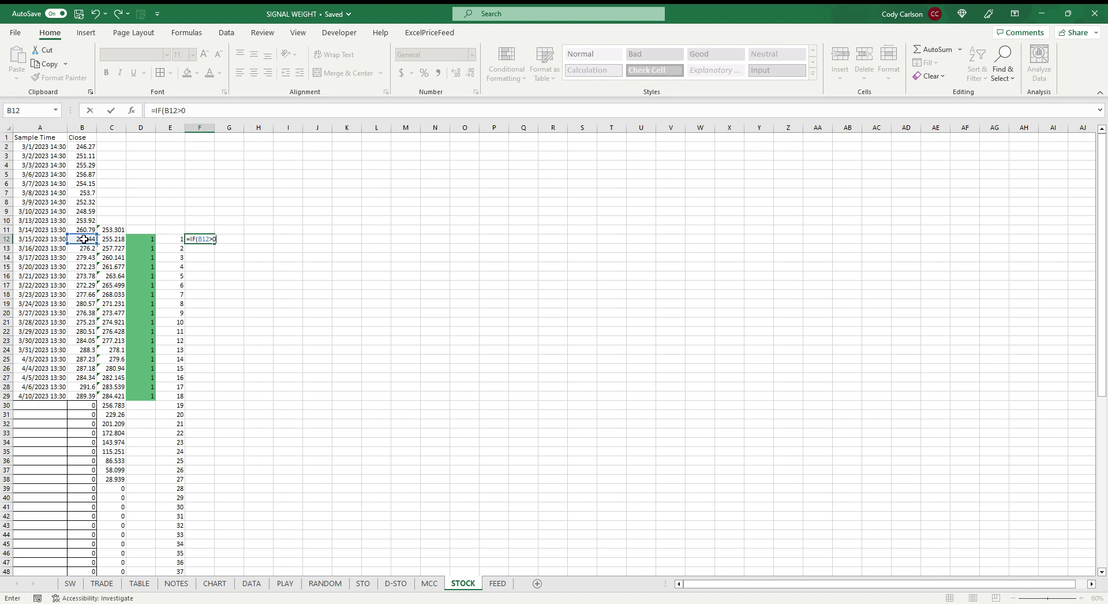
{"action": "left_click", "coordinate": [171, 239]}
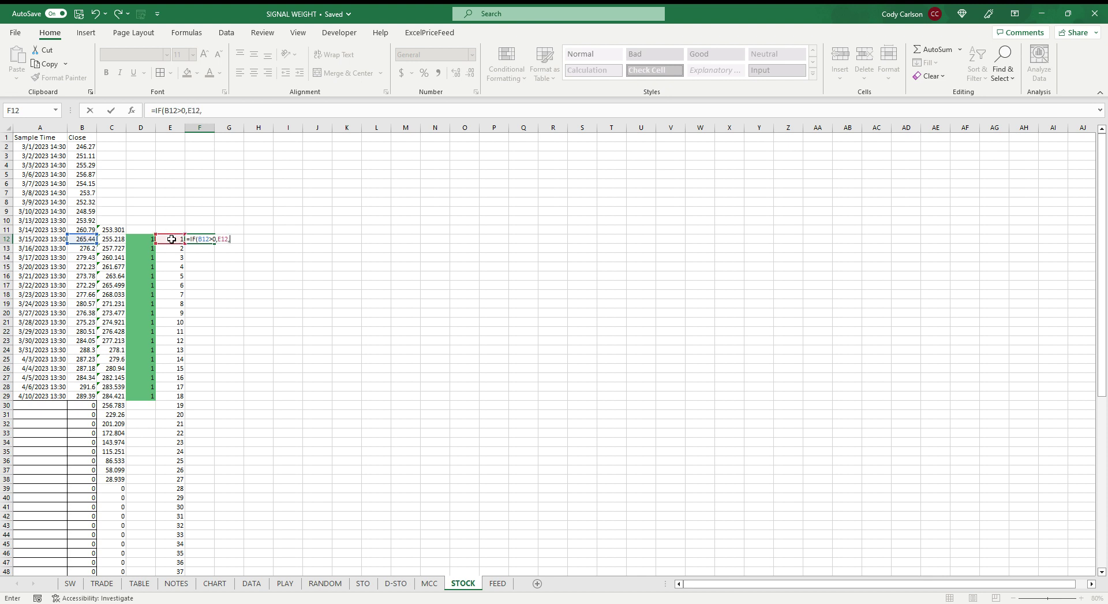
{"action": "key", "text": "ctrl+Return"}
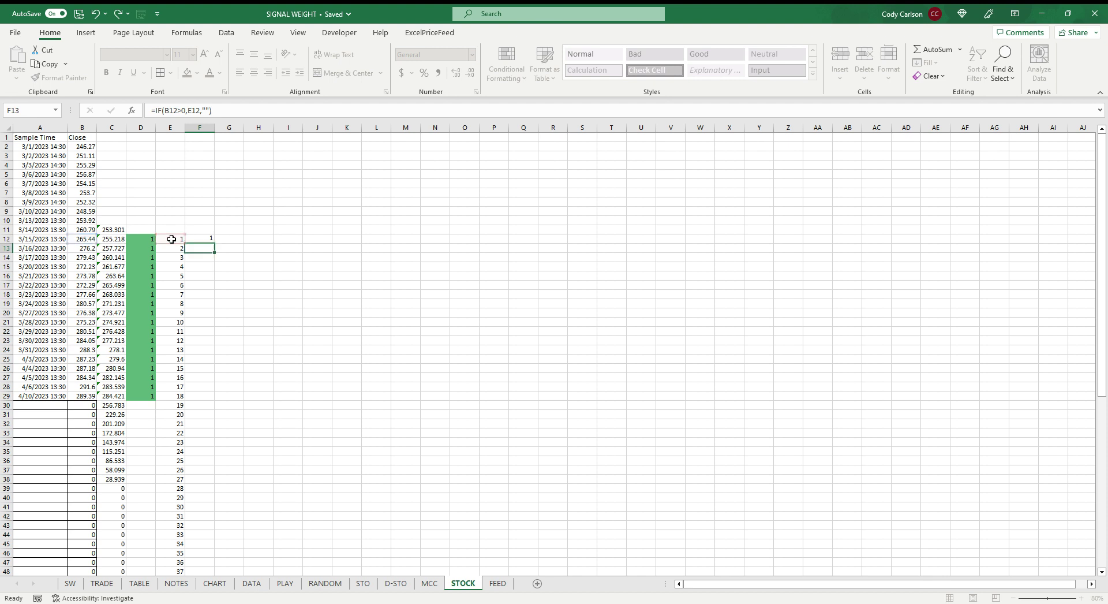
{"action": "double_click", "coordinate": [215, 243]}
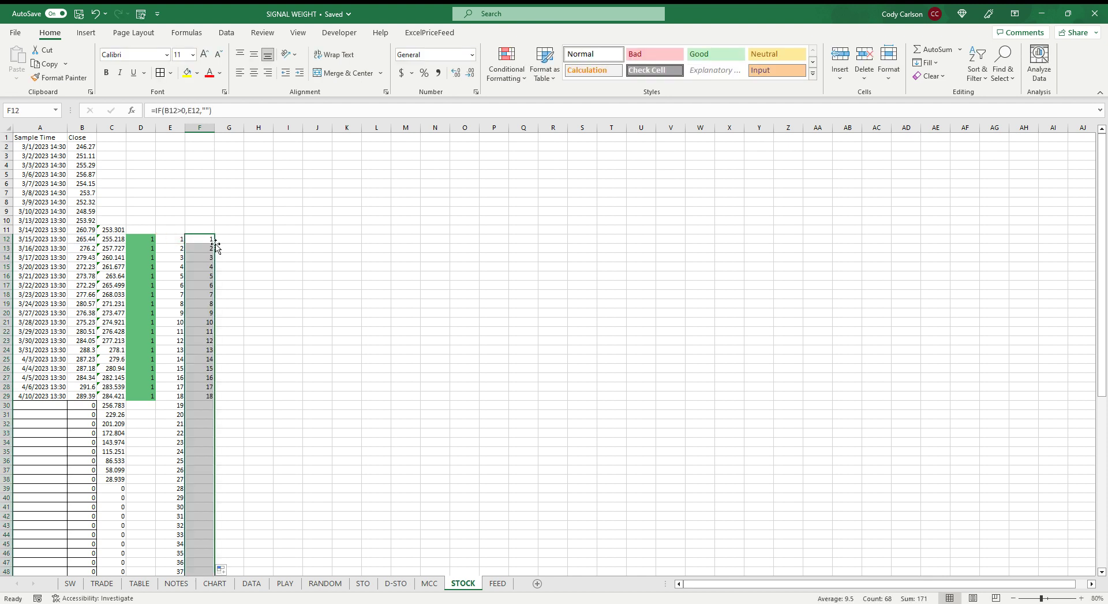
Compare the last filled counter in F29 with the number in E29 and the latest signal in D29
{"action": "scroll", "coordinate": [230, 321], "scroll_direction": "down", "scroll_amount": 2}
{"action": "left_click", "coordinate": [208, 342]}
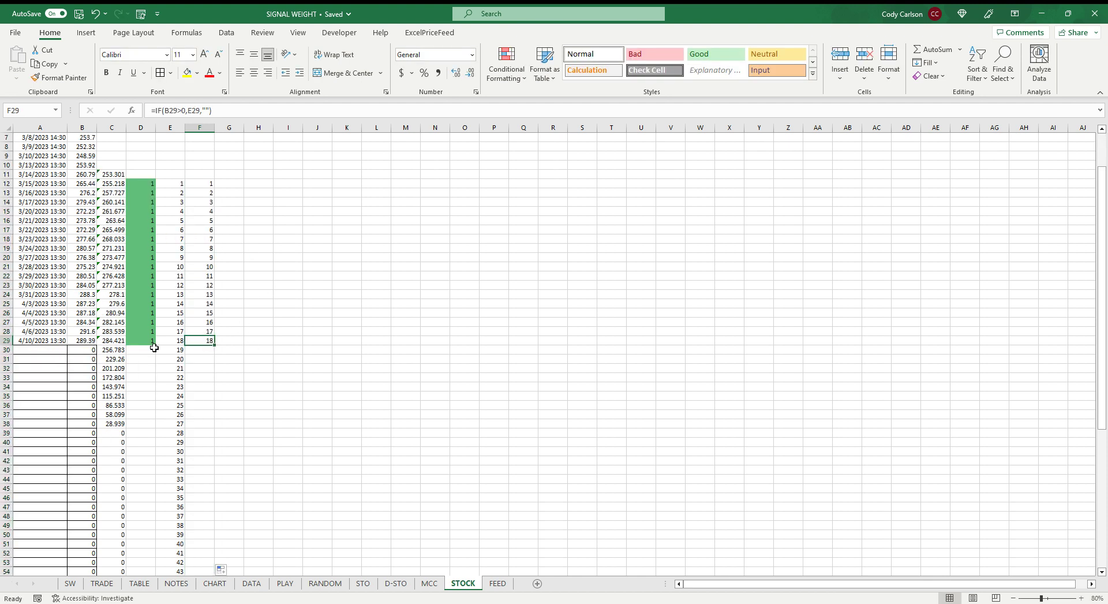
{"action": "left_click", "coordinate": [179, 342]}
{"action": "left_click", "coordinate": [229, 341]}
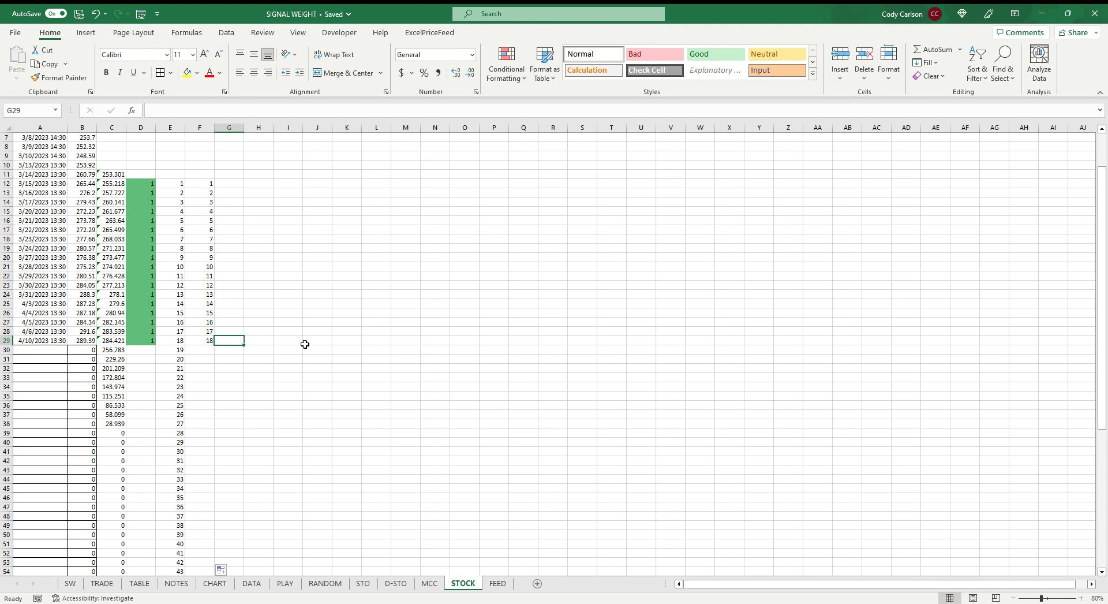
{"action": "scroll", "coordinate": [218, 341], "scroll_direction": "up", "scroll_amount": 2}
{"action": "scroll", "coordinate": [173, 345], "scroll_direction": "down", "scroll_amount": 2}
Enter a test MSFT price of 100 for 4/11/2023 on FEED and check the counter in F30 on STOCK
{"action": "left_click", "coordinate": [497, 583]}
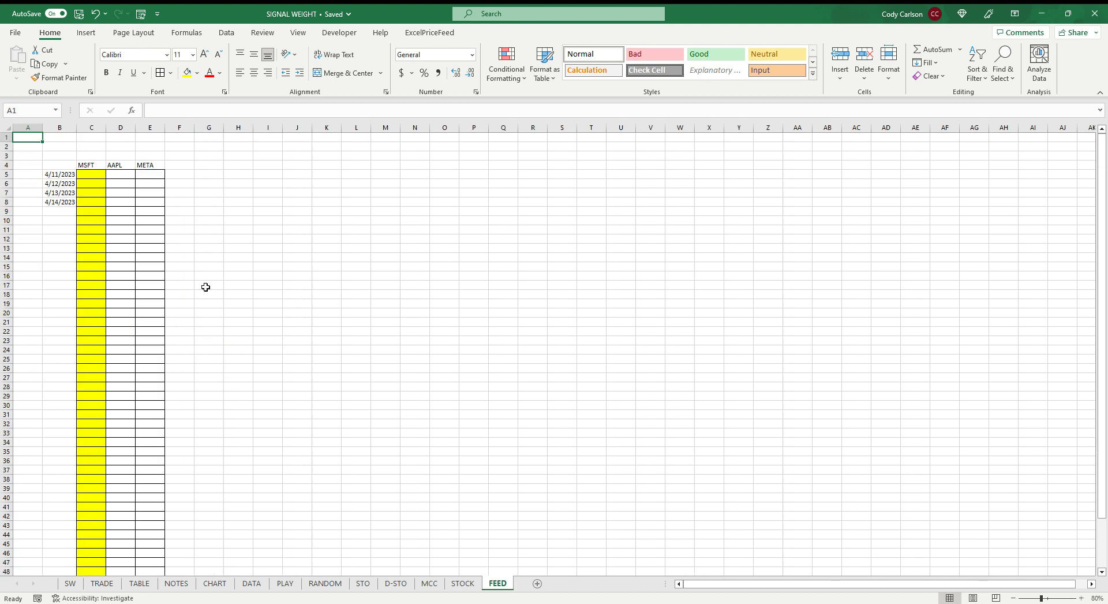
{"action": "left_click", "coordinate": [92, 175]}
{"action": "type", "text": "100"}
{"action": "key", "text": "Return"}
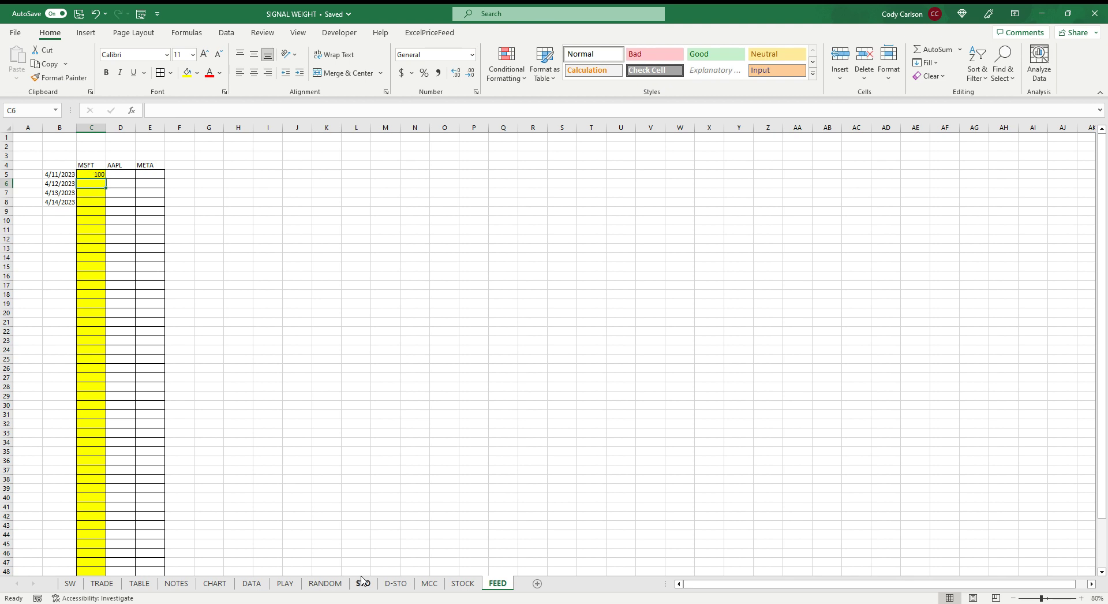
{"action": "left_click", "coordinate": [463, 583]}
{"action": "left_click", "coordinate": [203, 352]}
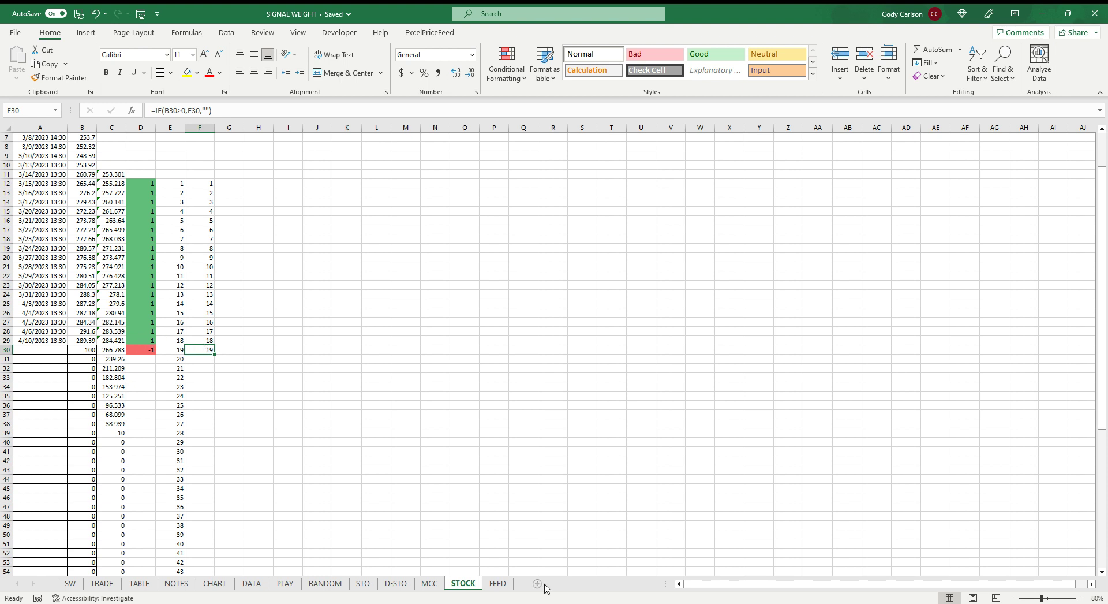
Clear the test MSFT price for 4/11/2023 from FEED and return to the STOCK sheet
{"action": "left_click", "coordinate": [93, 584]}
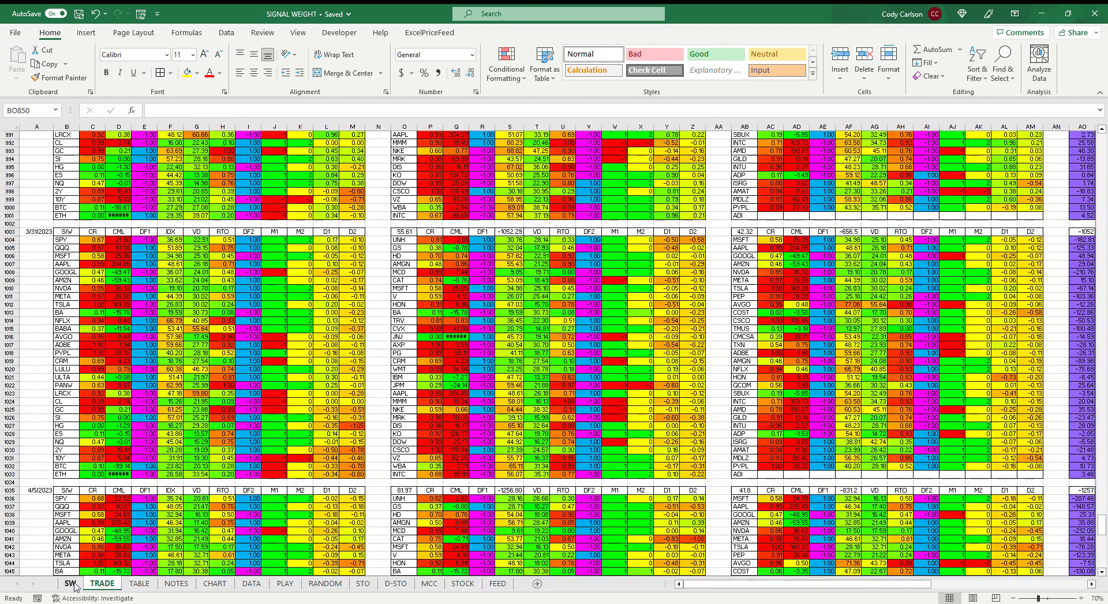
{"action": "left_click", "coordinate": [70, 583]}
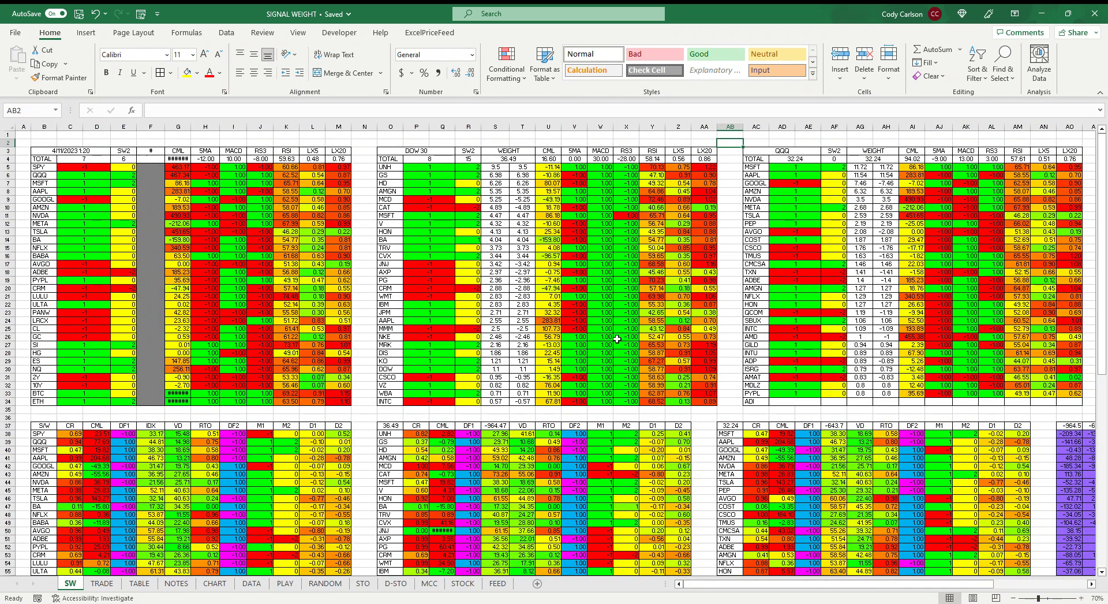
{"action": "left_click", "coordinate": [498, 583]}
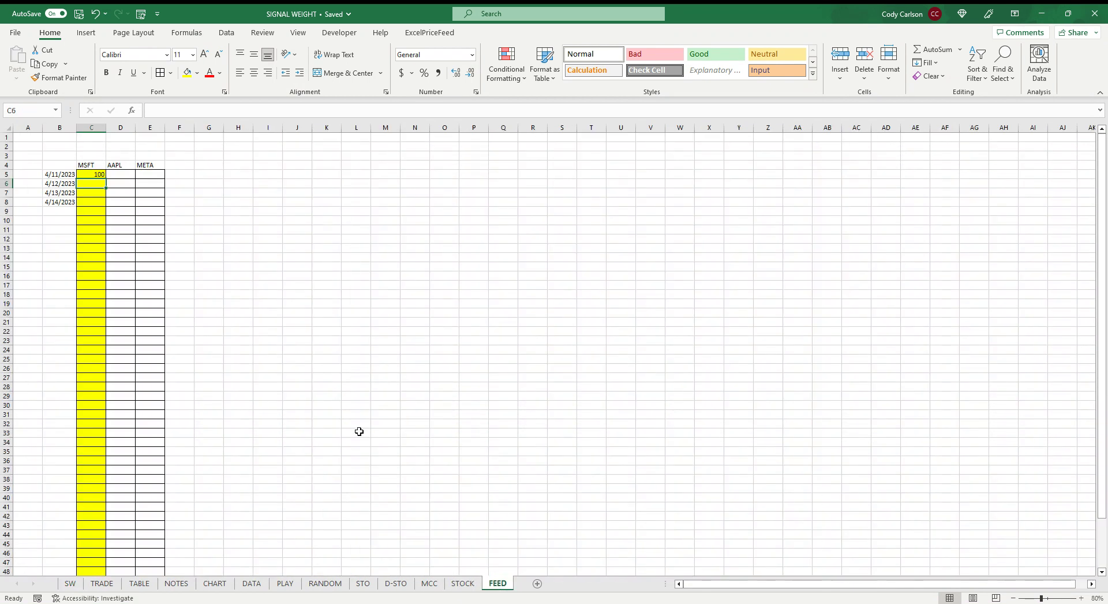
{"action": "left_click", "coordinate": [94, 175]}
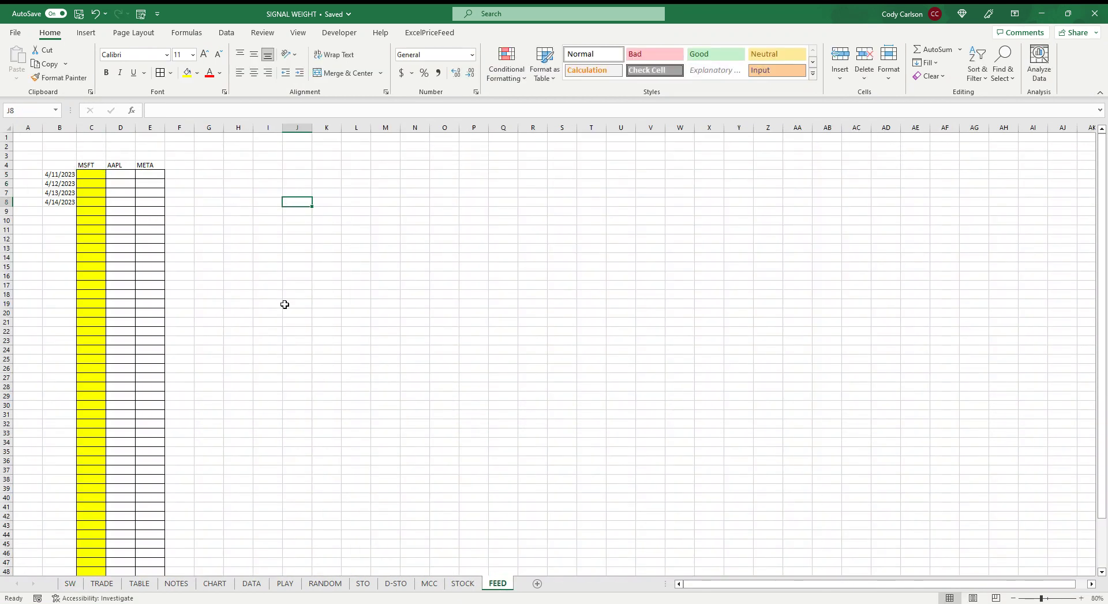
{"action": "left_click", "coordinate": [462, 583]}
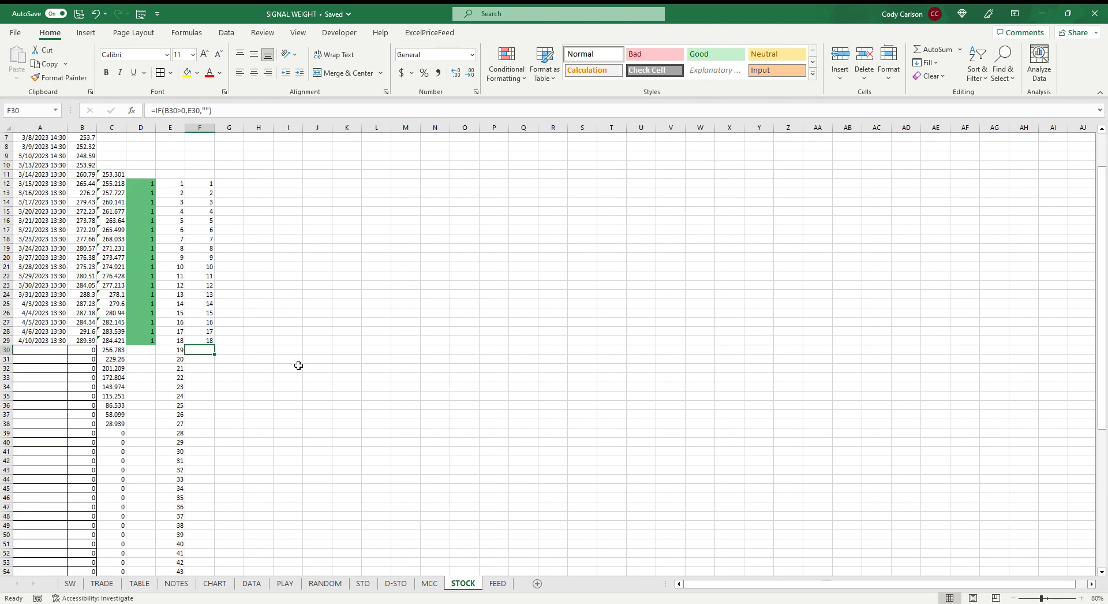
Swap columns E and F so the price-dependent counter is in column E and the full numbering in column F
{"action": "scroll", "coordinate": [230, 247], "scroll_direction": "up", "scroll_amount": 2}
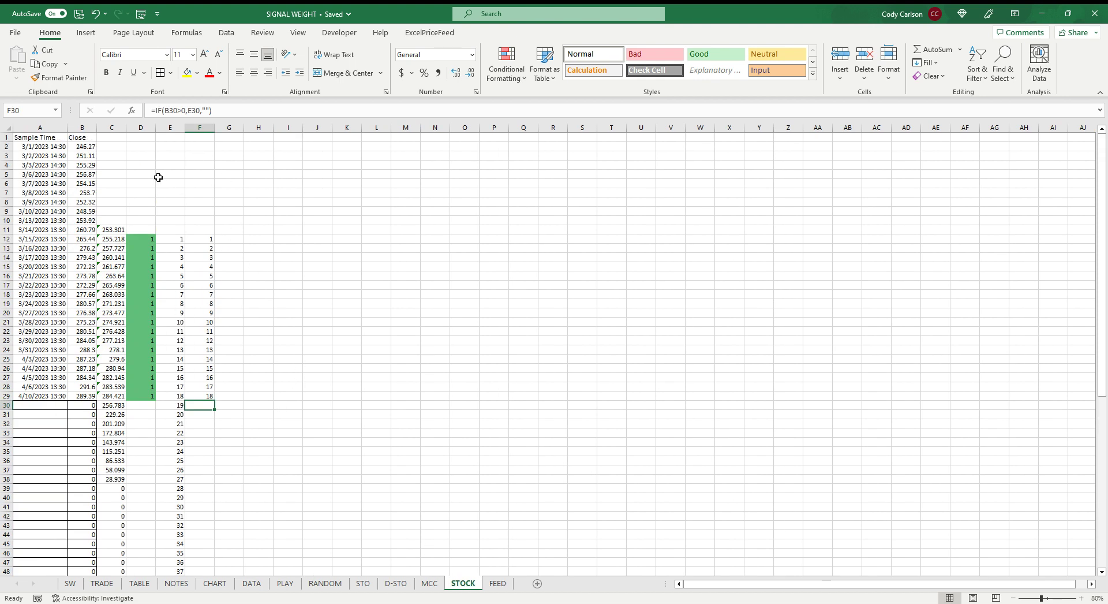
{"action": "left_click", "coordinate": [170, 127]}
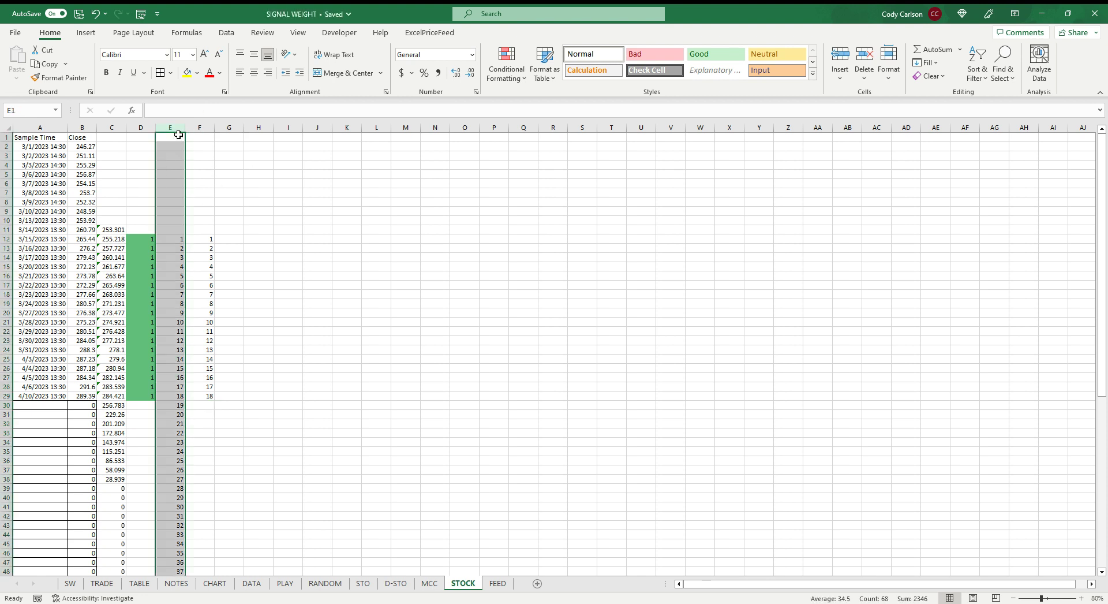
{"action": "left_click_drag", "start_coordinate": [186, 159], "coordinate": [236, 160]}
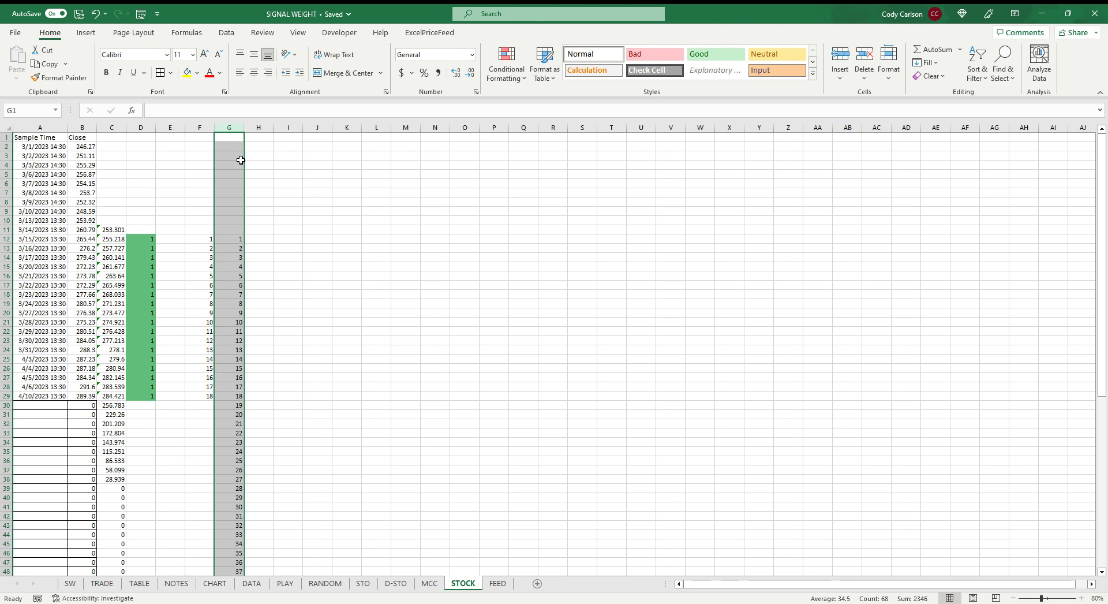
{"action": "left_click", "coordinate": [202, 127], "text": "shift"}
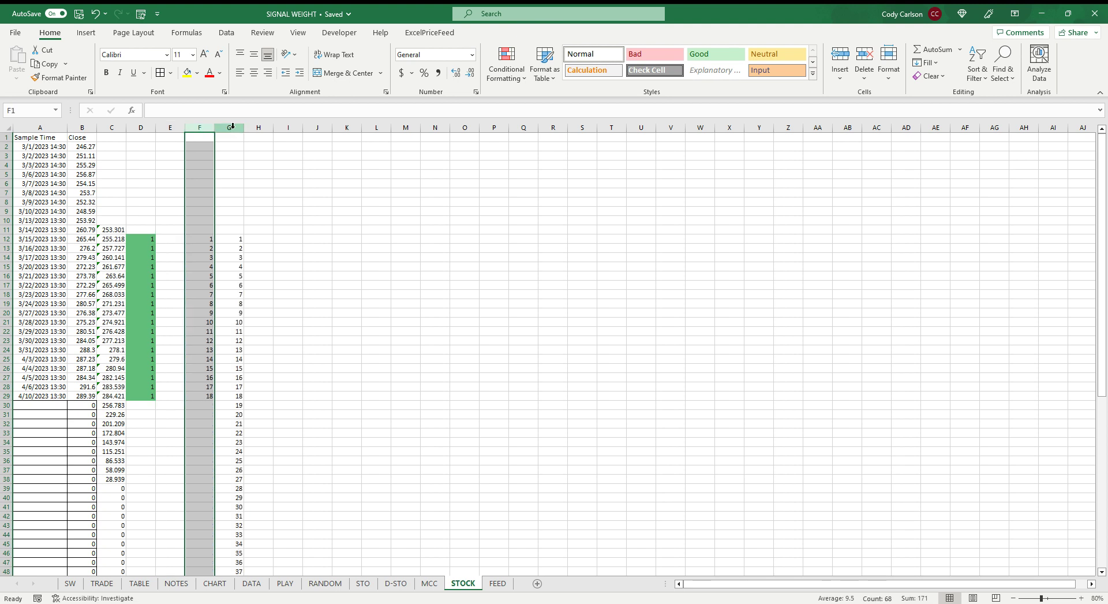
{"action": "left_click", "coordinate": [184, 146]}
{"action": "left_click", "coordinate": [204, 127]}
{"action": "mouse_move", "coordinate": [204, 127]}
{"action": "left_mouse_down"}
{"action": "mouse_move", "coordinate": [229, 128]}
{"action": "mouse_move", "coordinate": [174, 151]}
{"action": "left_mouse_up"}
{"action": "left_click", "coordinate": [315, 193]}
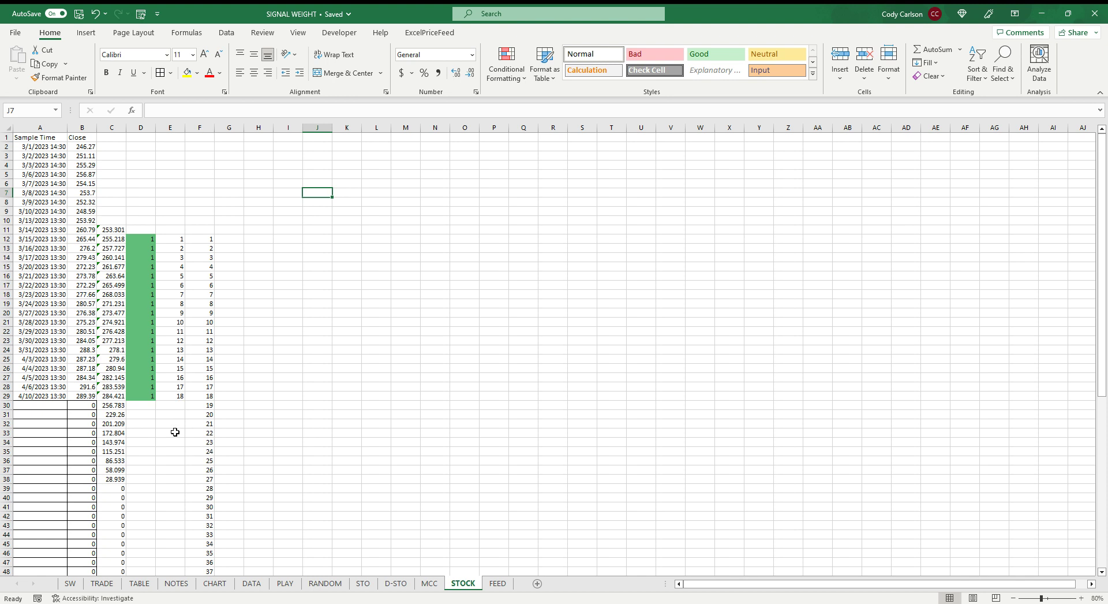
Enter the formula =MAX(E12:E79) in E8 to return the highest price-dependent counter
{"action": "left_click", "coordinate": [176, 203]}
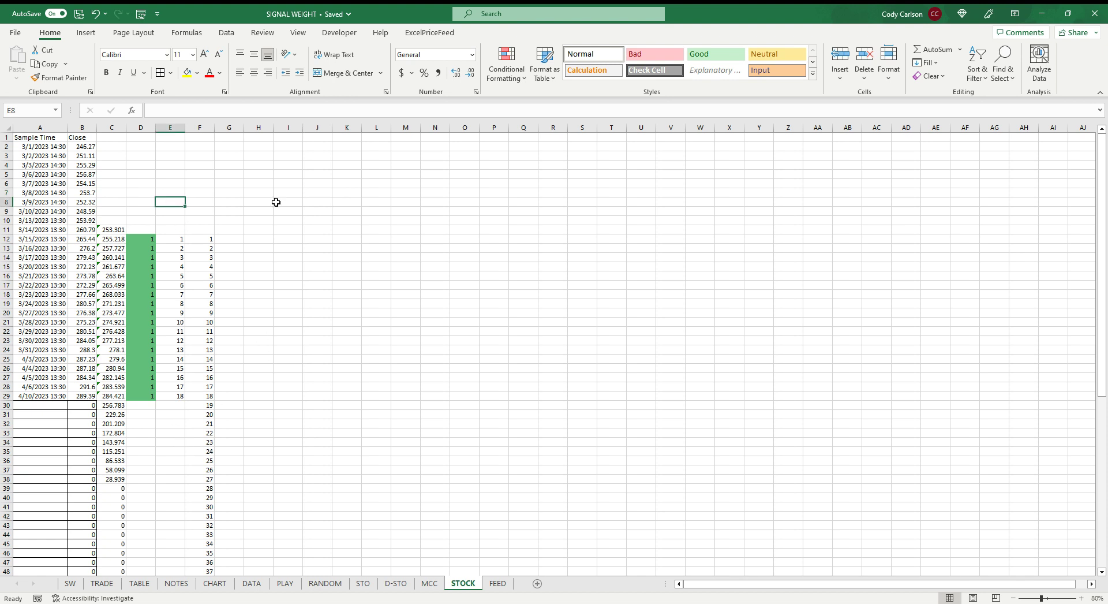
{"action": "type", "text": "=MAX("}
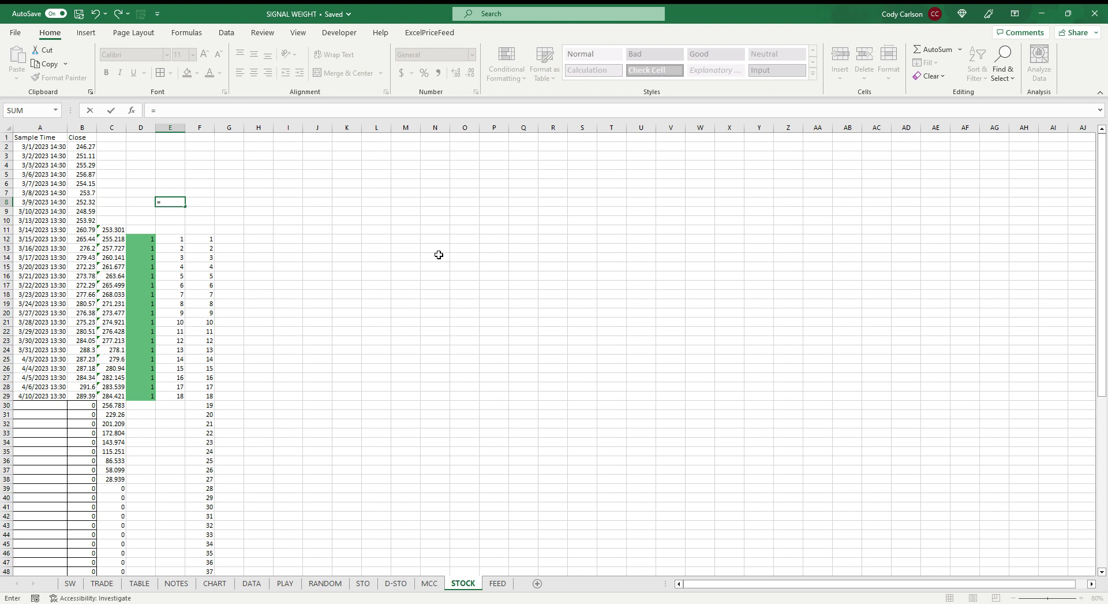
{"action": "left_click", "coordinate": [176, 240]}
{"action": "scroll", "coordinate": [173, 240], "scroll_direction": "down", "scroll_amount": 14}
{"action": "left_click_drag", "start_coordinate": [175, 239], "coordinate": [162, 451]}
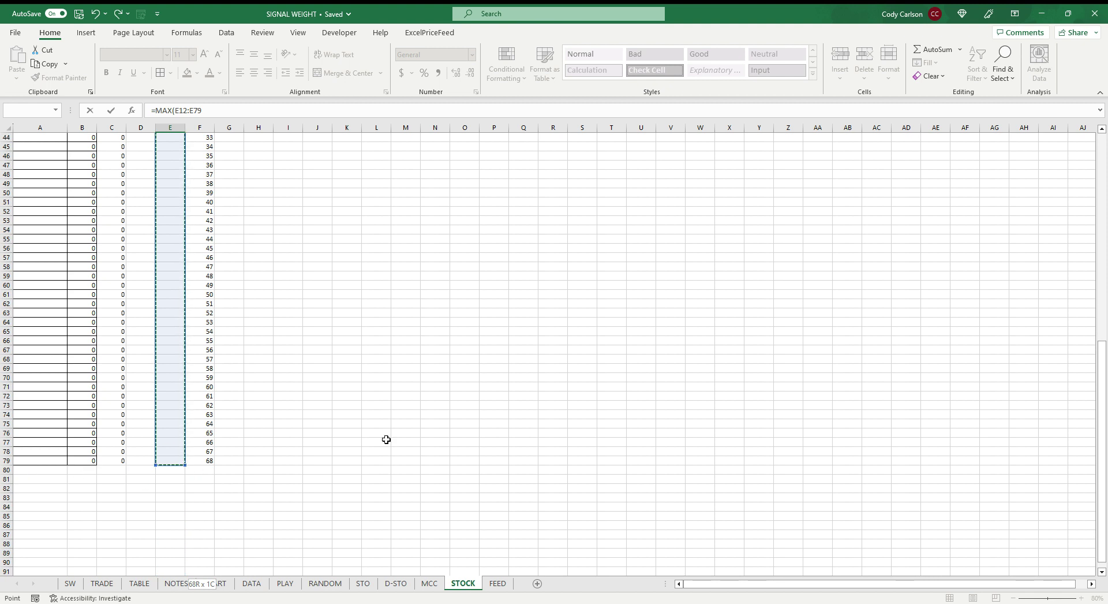
{"action": "key", "text": "Return"}
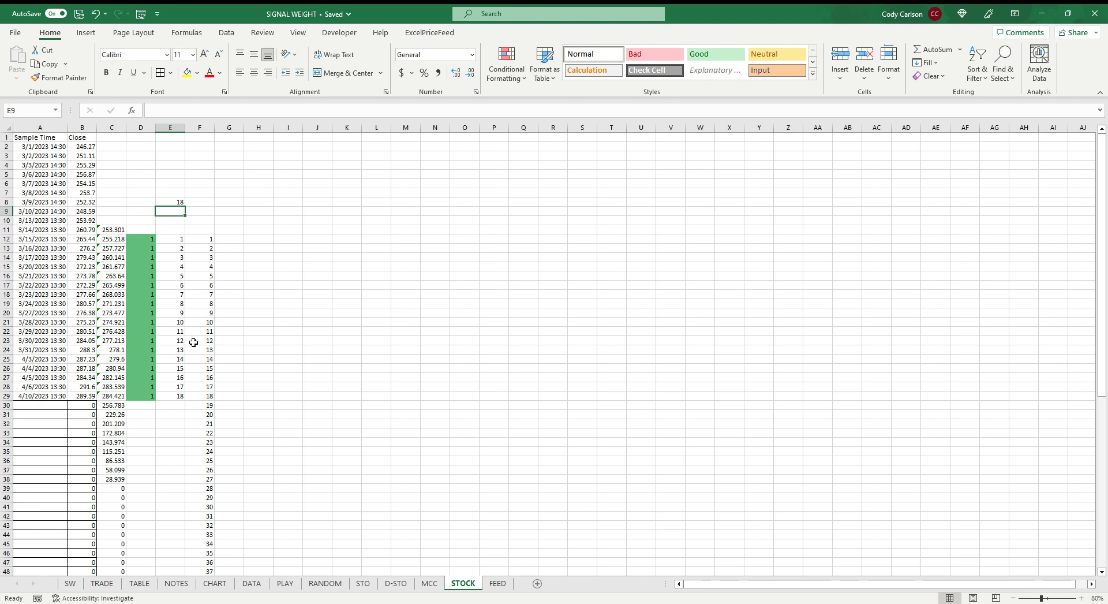
Enter =VLOOKUP(E8,D12:E79,1,TRUE) in E5 to return the latest signal, and add a border around the cell
{"action": "left_click", "coordinate": [179, 174]}
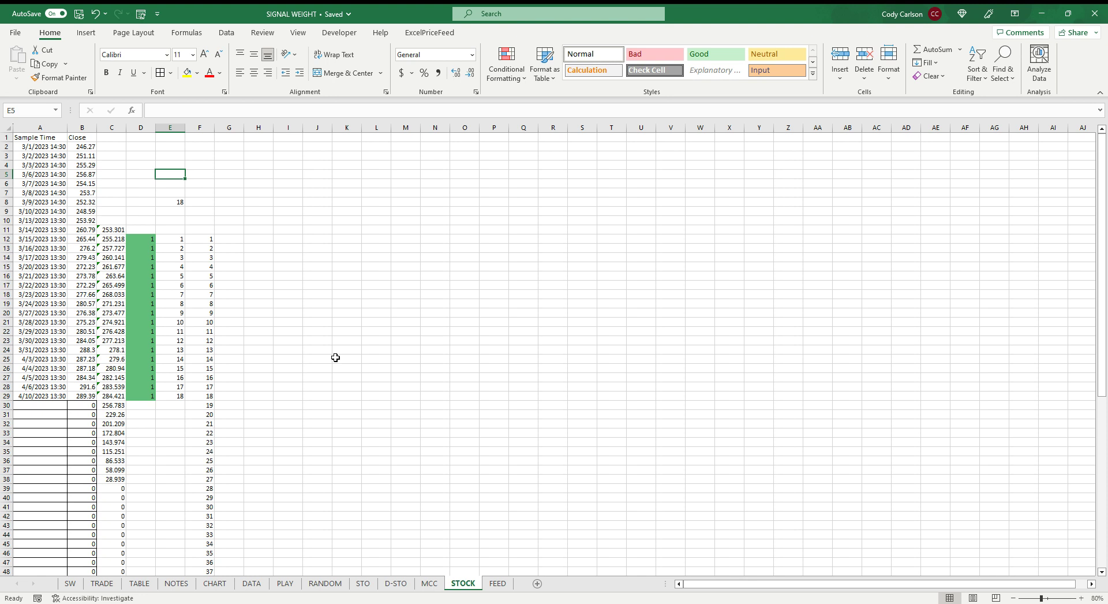
{"action": "type", "text": "=VL"}
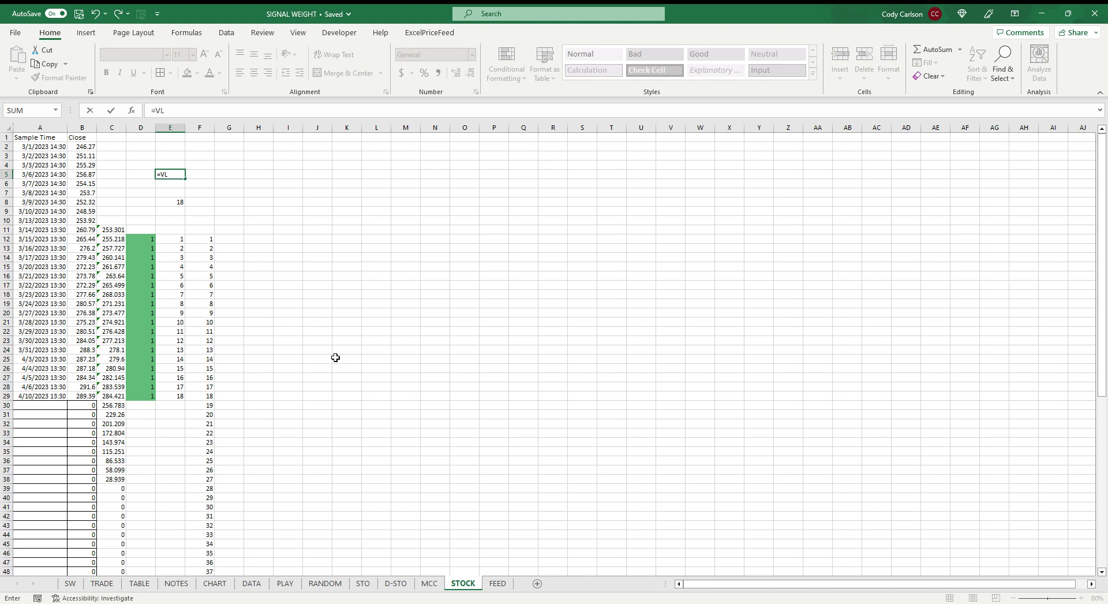
{"action": "type", "text": "OOKUP("}
{"action": "left_click", "coordinate": [181, 202]}
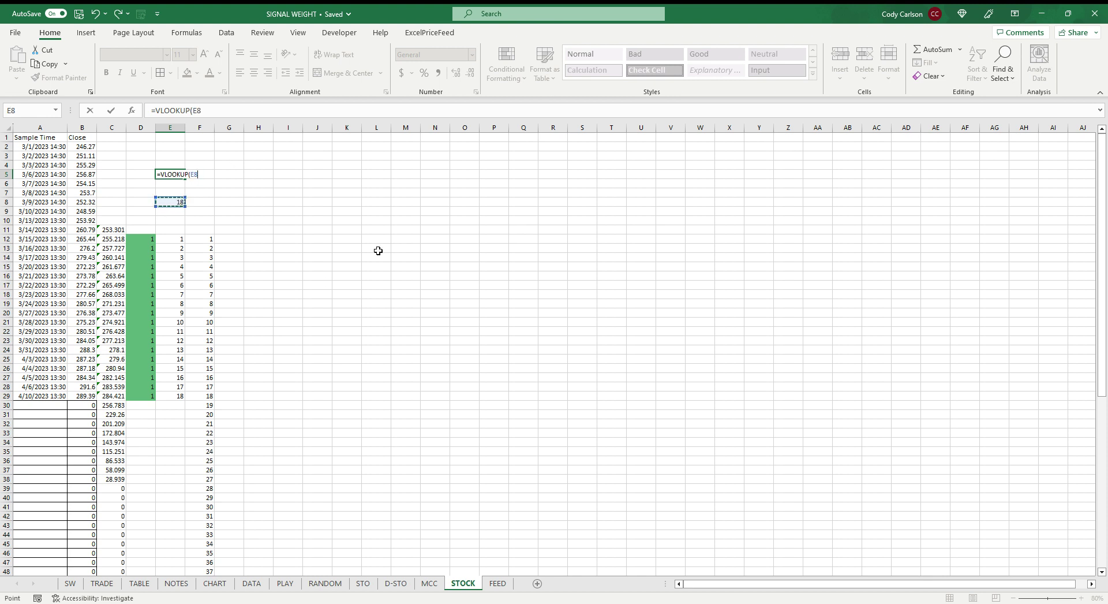
{"action": "type", "text": ","}
{"action": "left_click", "coordinate": [143, 239]}
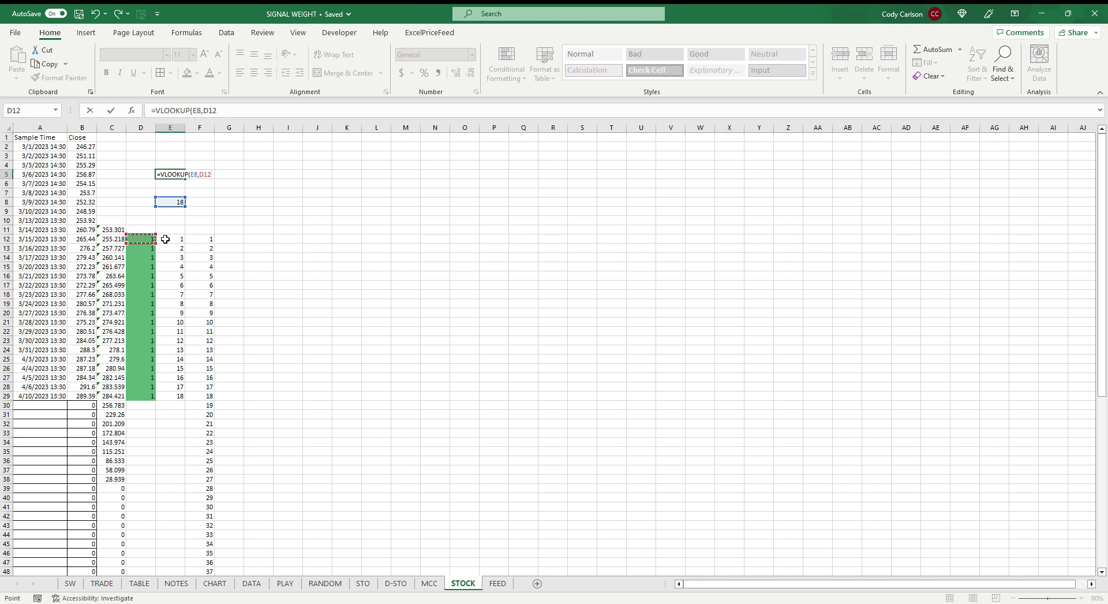
{"action": "left_click_drag", "start_coordinate": [143, 239], "coordinate": [161, 345]}
{"action": "scroll", "coordinate": [154, 240], "scroll_direction": "down", "scroll_amount": 10}
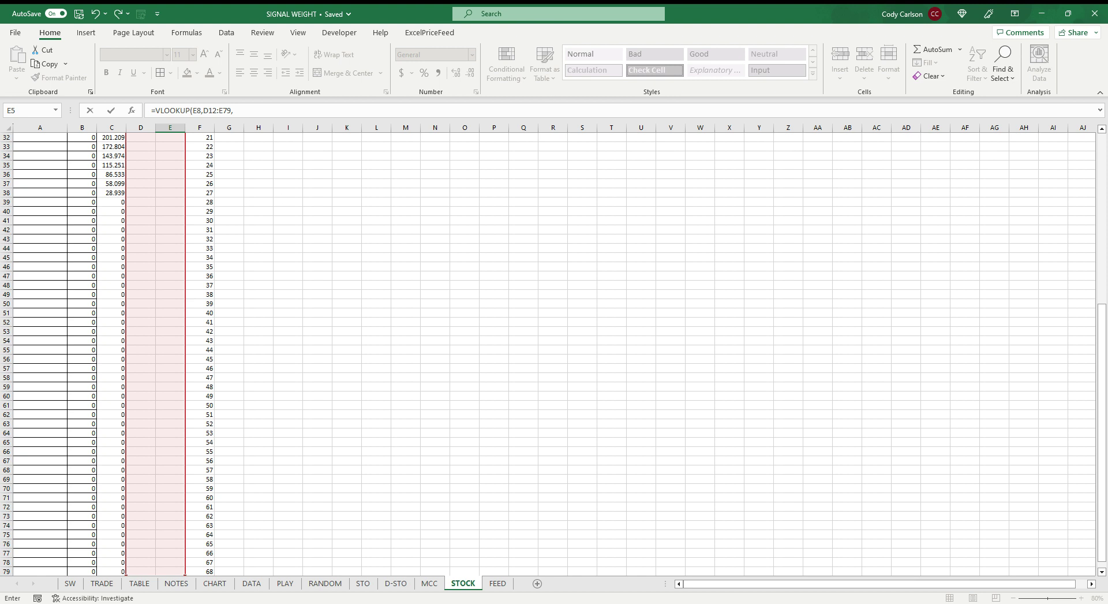
{"action": "scroll", "coordinate": [333, 294], "scroll_direction": "up", "scroll_amount": 10}
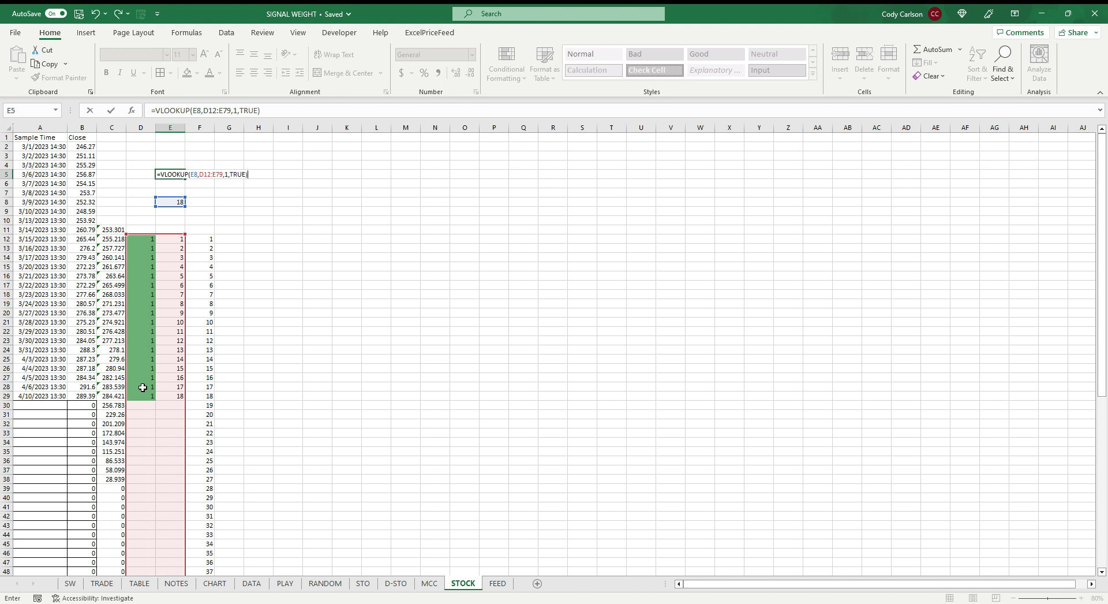
{"action": "key", "text": "Return"}
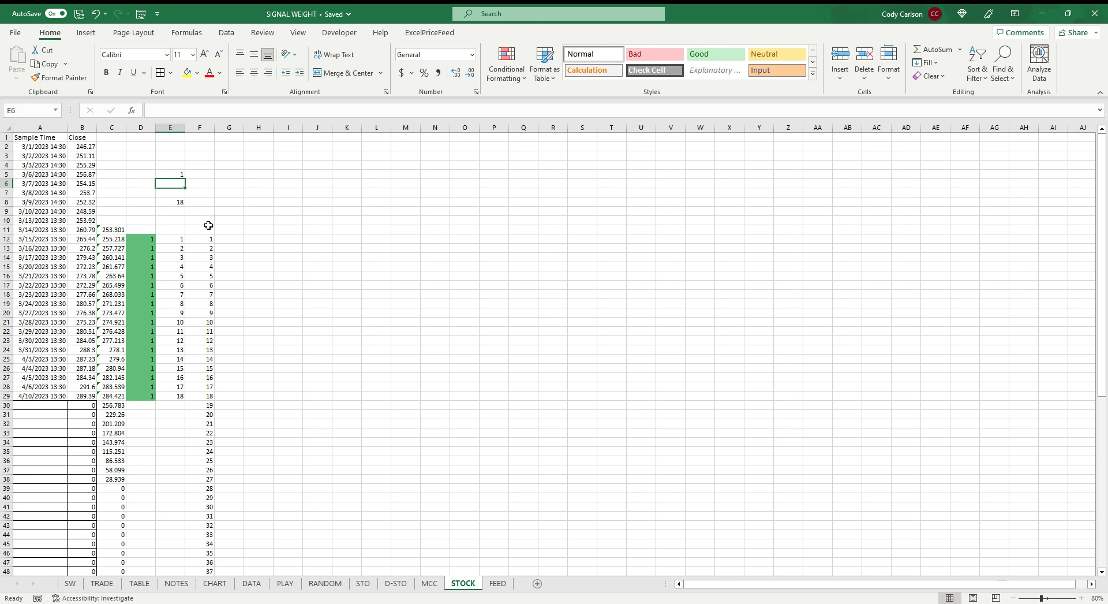
{"action": "left_click", "coordinate": [173, 174]}
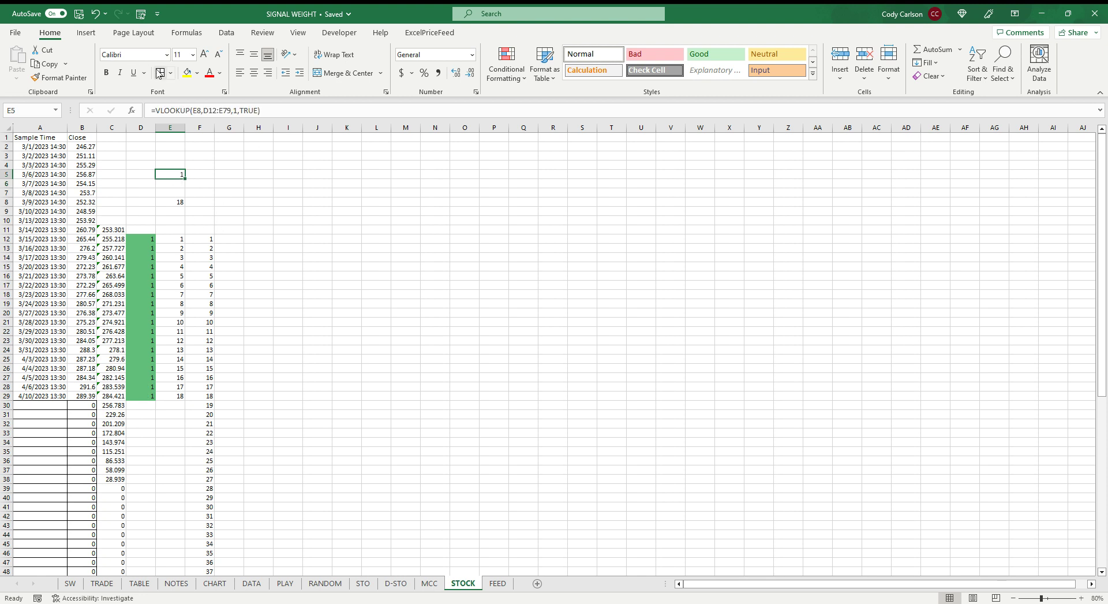
{"action": "left_click", "coordinate": [301, 218]}
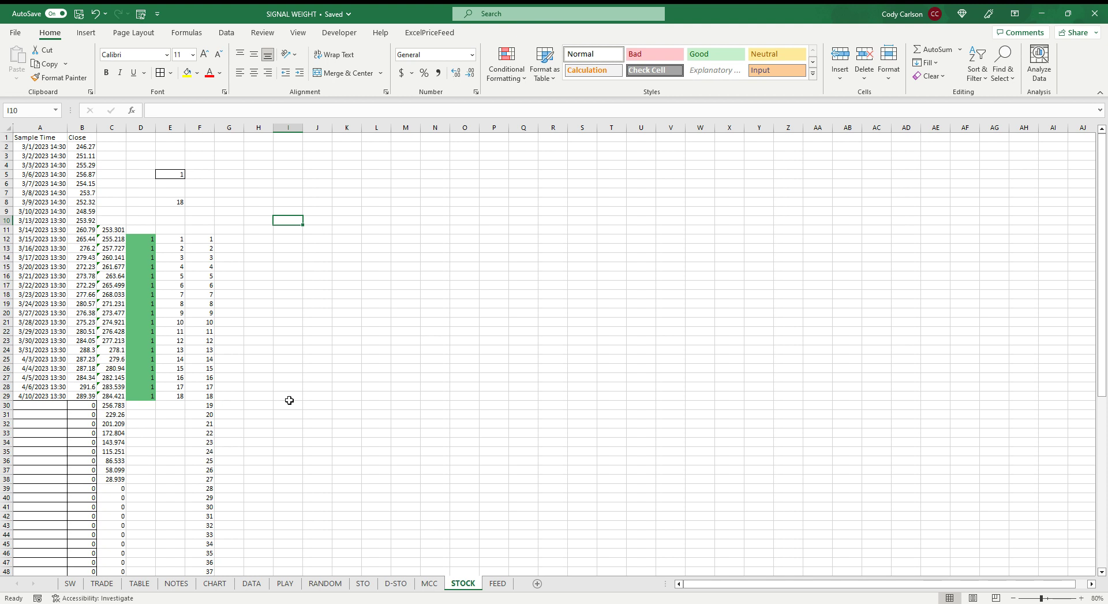
{"action": "scroll", "coordinate": [290, 400], "scroll_direction": "down", "scroll_amount": 3}
{"action": "scroll", "coordinate": [290, 401], "scroll_direction": "down", "scroll_amount": 1}
{"action": "scroll", "coordinate": [290, 401], "scroll_direction": "up", "scroll_amount": 4}
{"action": "scroll", "coordinate": [400, 261], "scroll_direction": "down", "scroll_amount": 1}
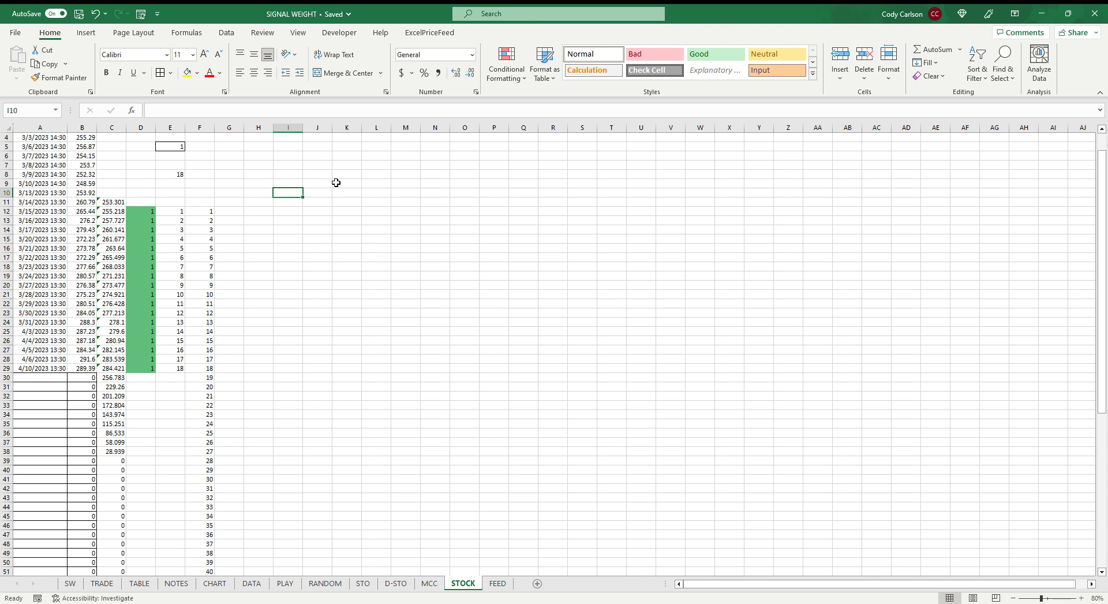
{"action": "scroll", "coordinate": [347, 221], "scroll_direction": "up", "scroll_amount": 1}
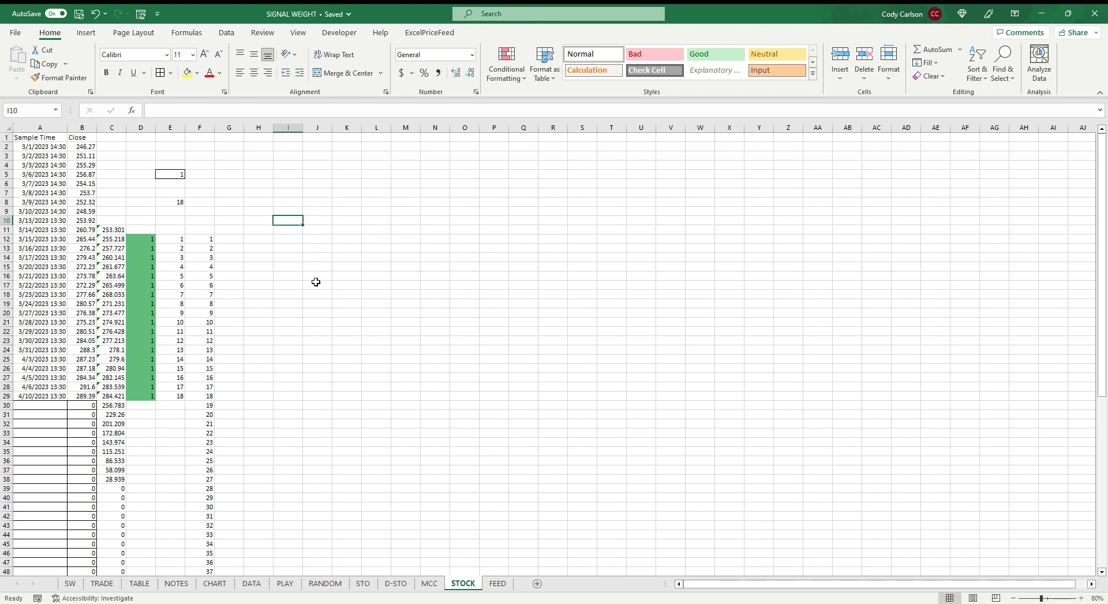
{"action": "scroll", "coordinate": [316, 282], "scroll_direction": "down", "scroll_amount": 2}
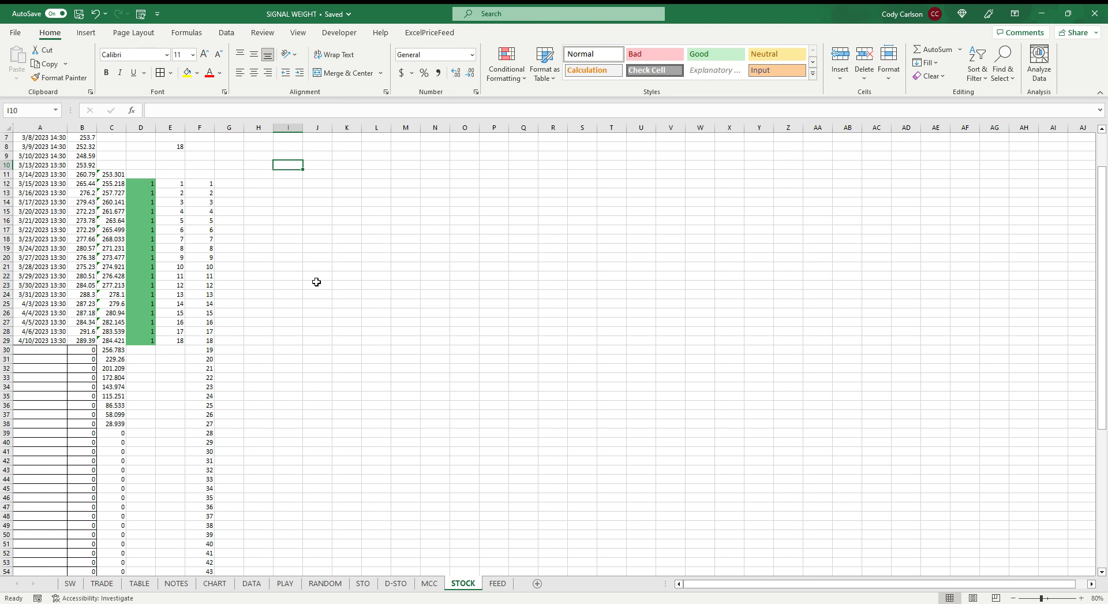
{"action": "scroll", "coordinate": [316, 281], "scroll_direction": "up", "scroll_amount": 1}
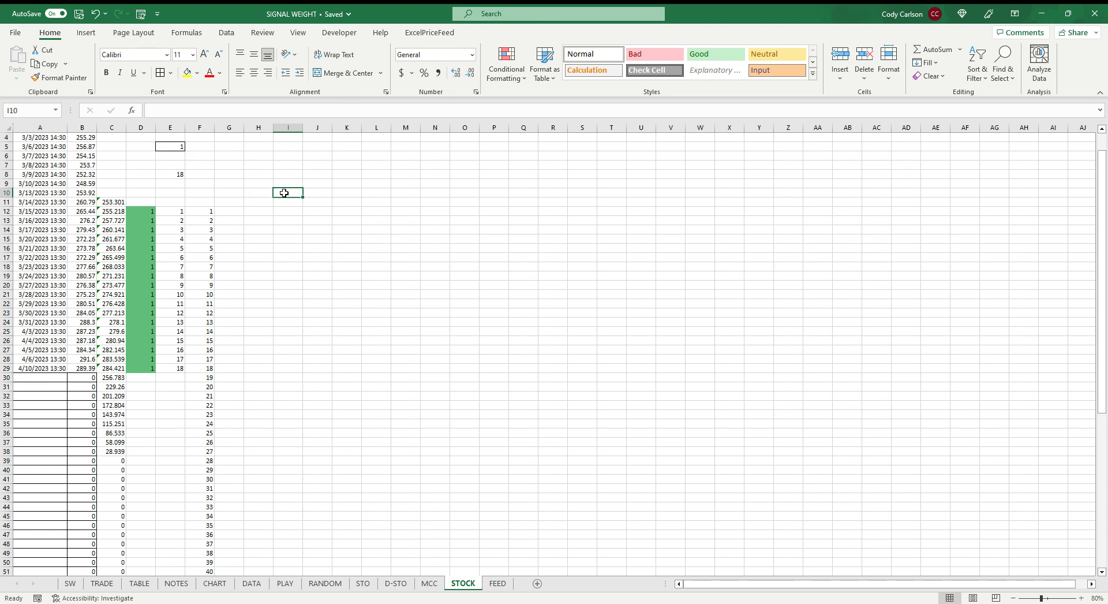
{"action": "scroll", "coordinate": [301, 209], "scroll_direction": "up", "scroll_amount": 1}
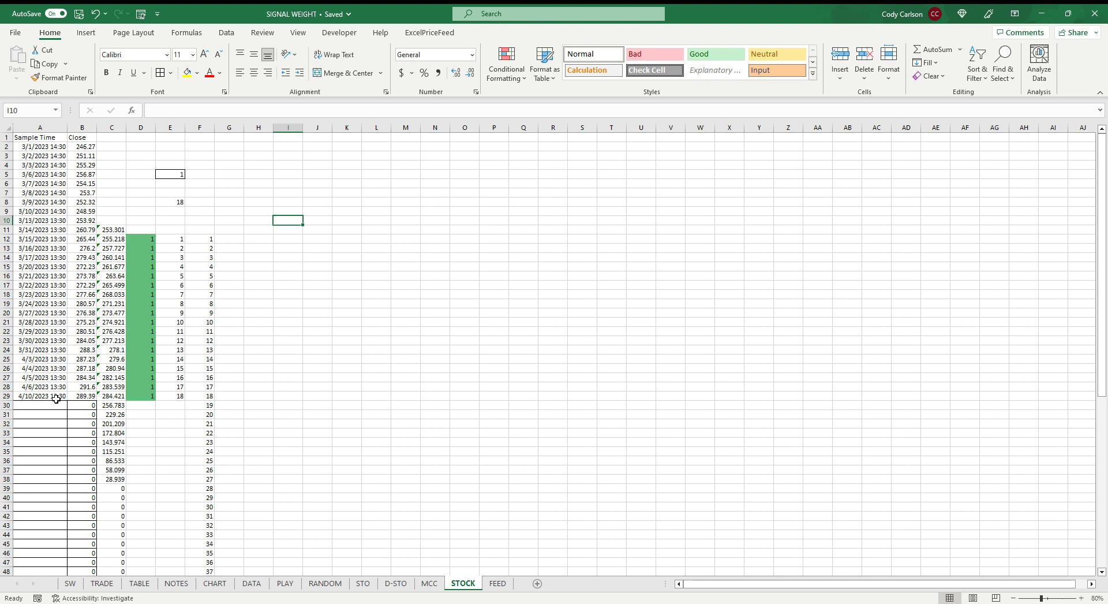
Enter test MSFT prices of 100, 95, 90 and 85 for 4/11/2023 through 4/14/2023 on the FEED sheet
{"action": "left_click", "coordinate": [497, 583]}
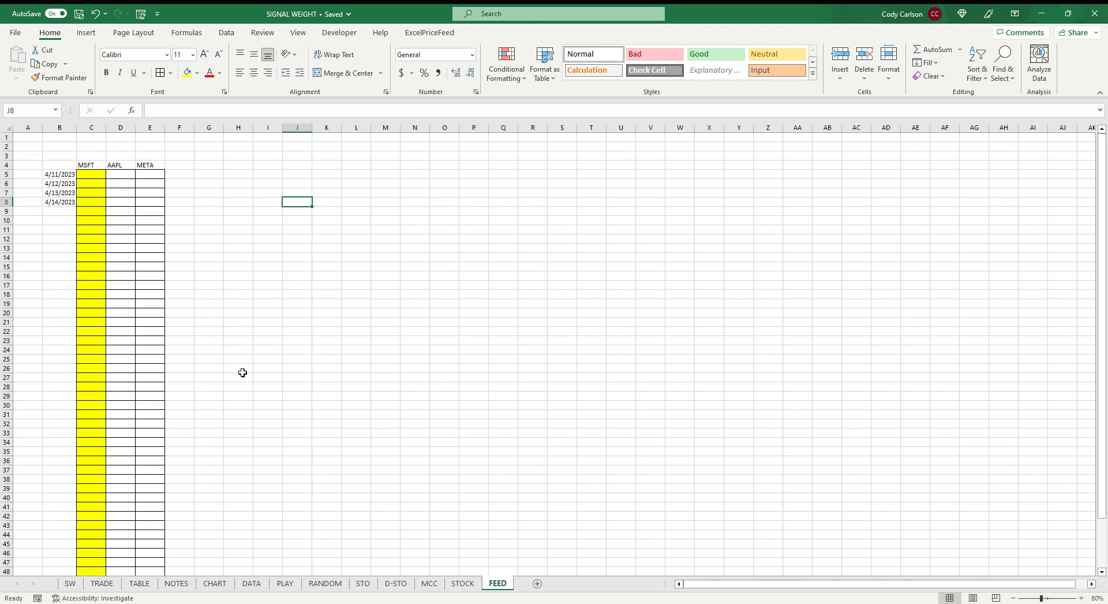
{"action": "left_click", "coordinate": [92, 174]}
{"action": "type", "text": "100"}
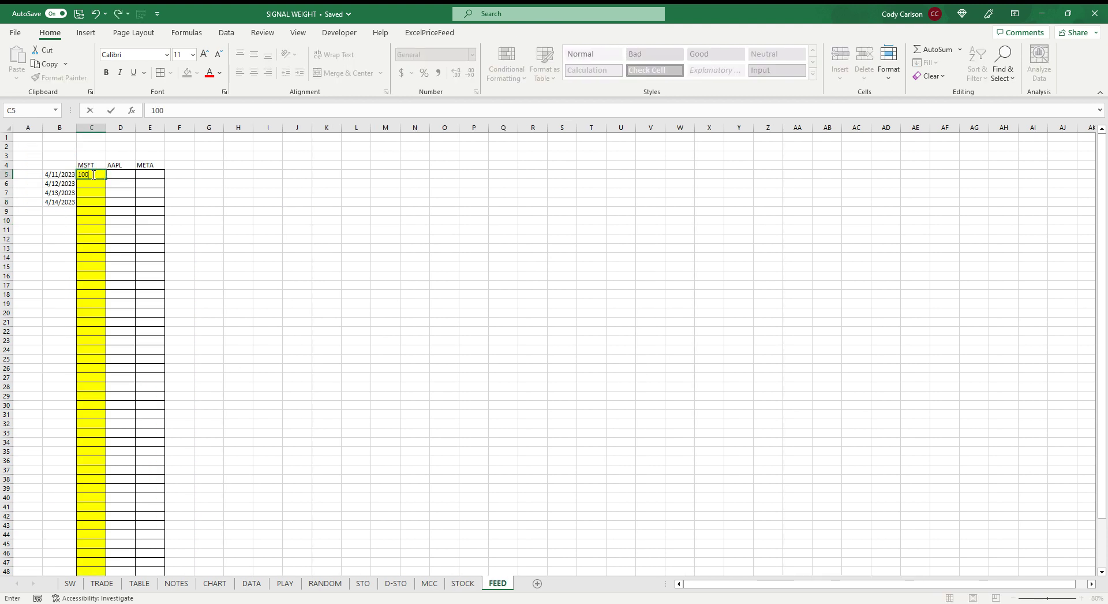
{"action": "key", "text": "Return"}
{"action": "type", "text": "10"}
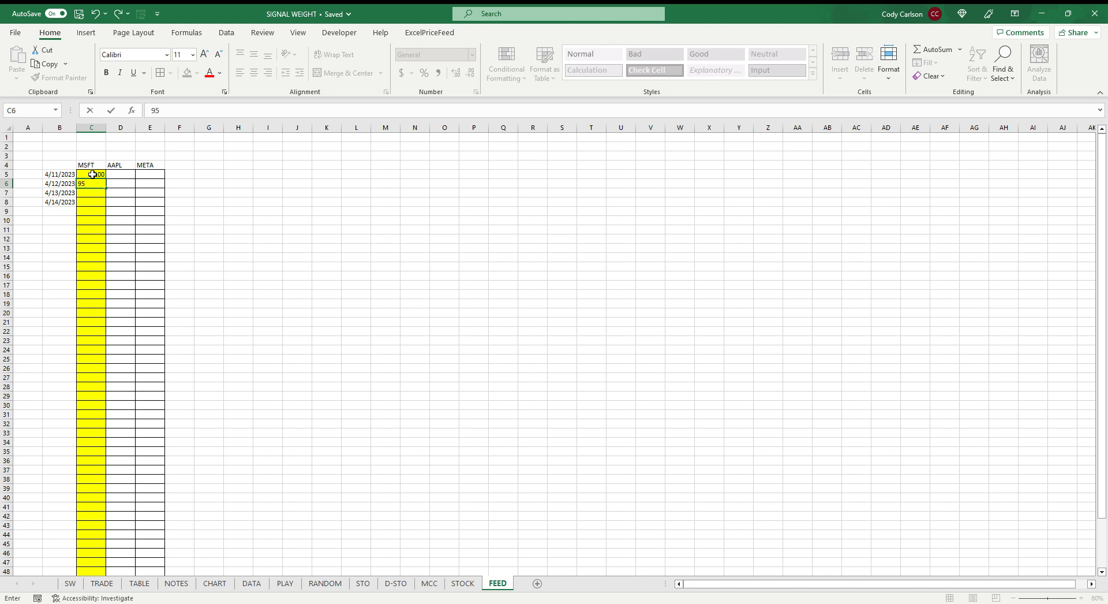
{"action": "key", "text": "Return"}
{"action": "type", "text": "90"}
{"action": "key", "text": "Return"}
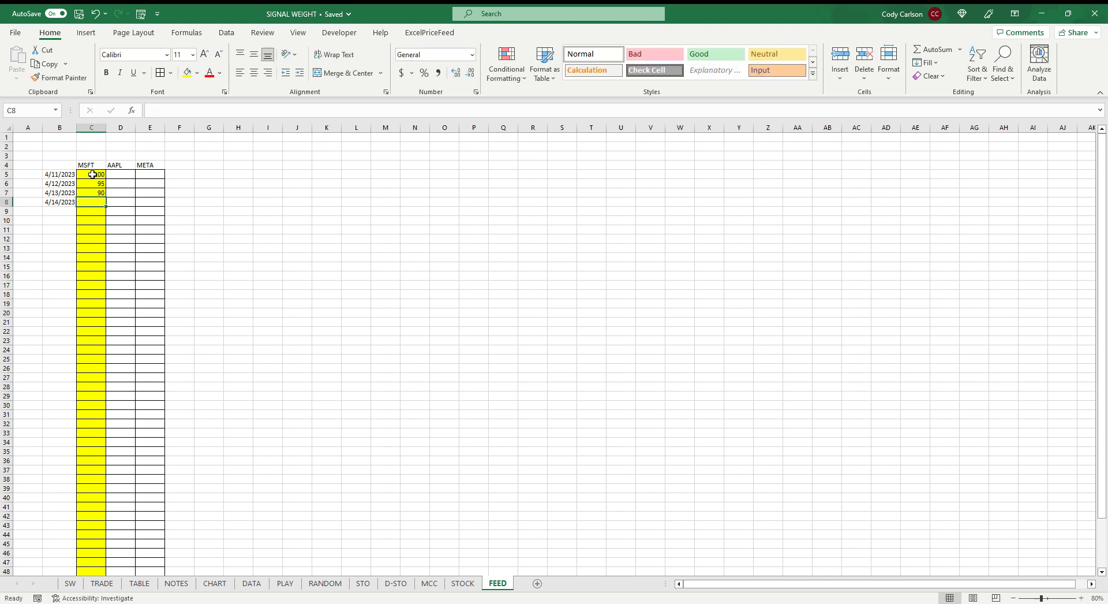
{"action": "type", "text": "85"}
{"action": "key", "text": "Return"}
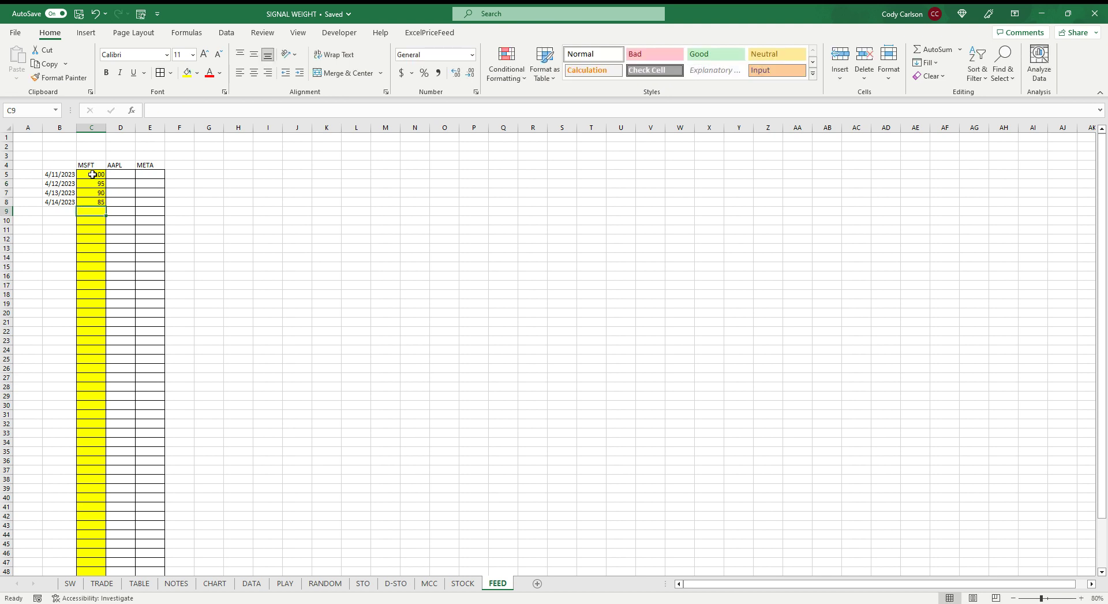
Return to the STOCK sheet and check the trend signals in D30 to D32 for the test prices
{"action": "left_click", "coordinate": [462, 585]}
{"action": "left_click", "coordinate": [149, 407]}
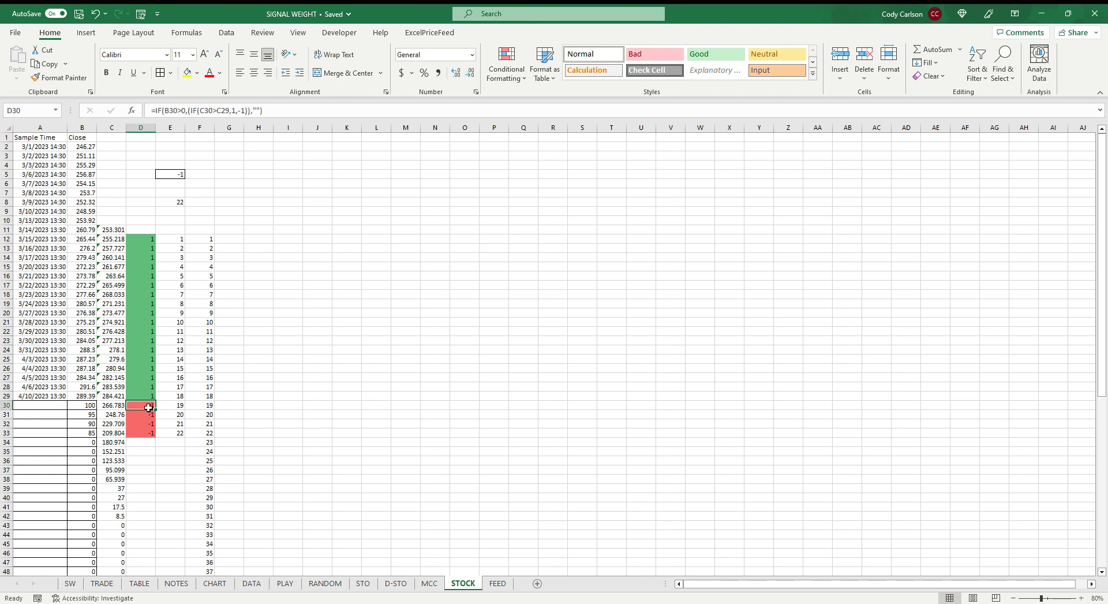
{"action": "left_click", "coordinate": [148, 415]}
{"action": "left_click", "coordinate": [146, 423]}
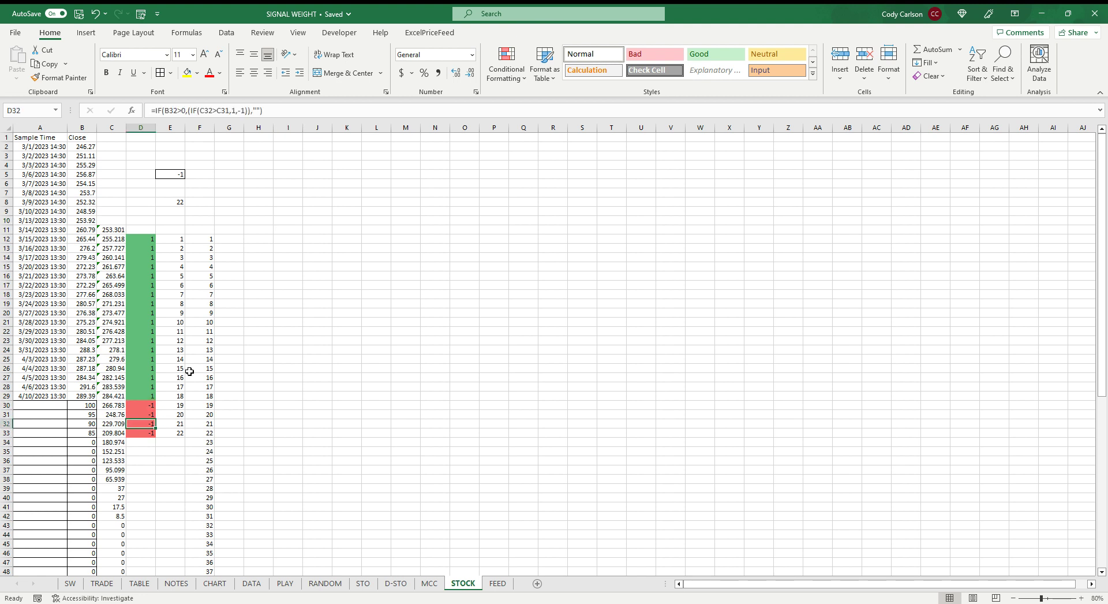
{"action": "left_click", "coordinate": [258, 387]}
{"action": "left_click", "coordinate": [287, 385]}
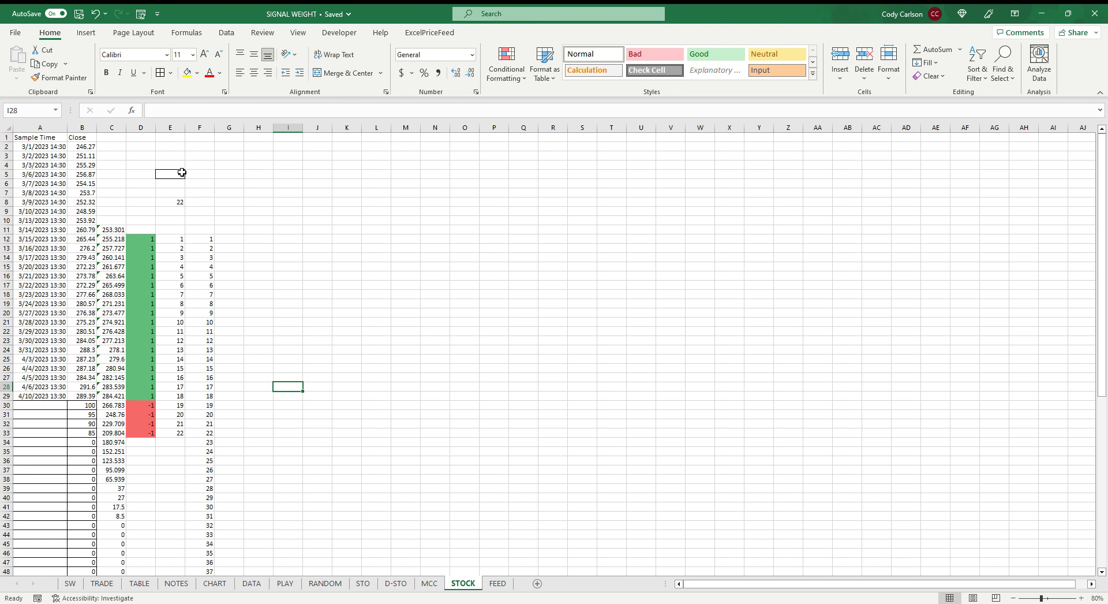
Add a new worksheet and link its cell E6 to the latest signal in STOCK cell E5
{"action": "left_click", "coordinate": [496, 584]}
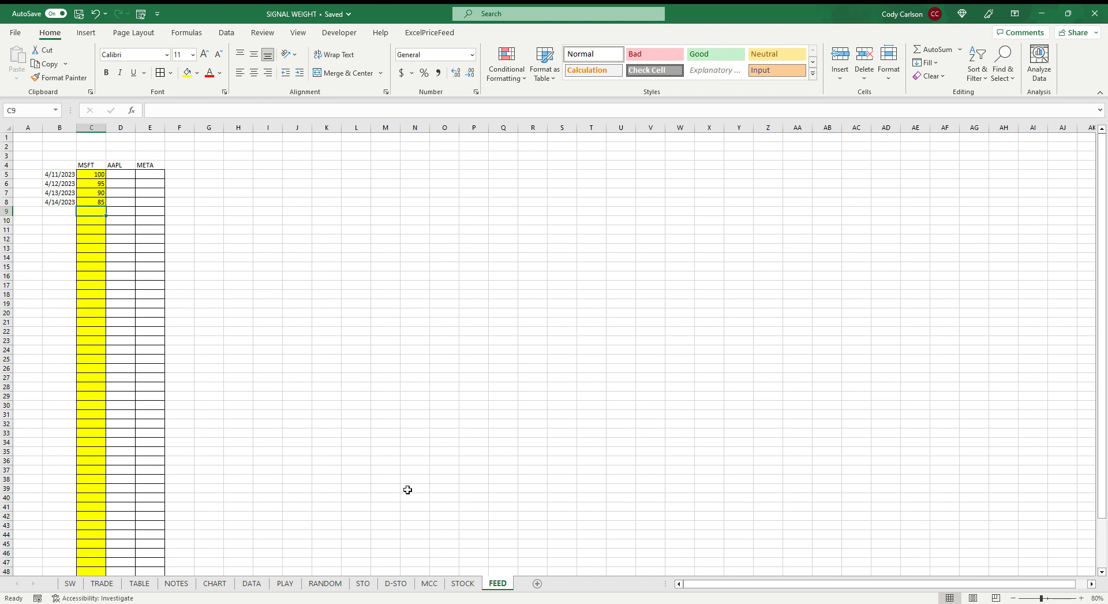
{"action": "left_click", "coordinate": [537, 584]}
{"action": "left_click", "coordinate": [164, 203]}
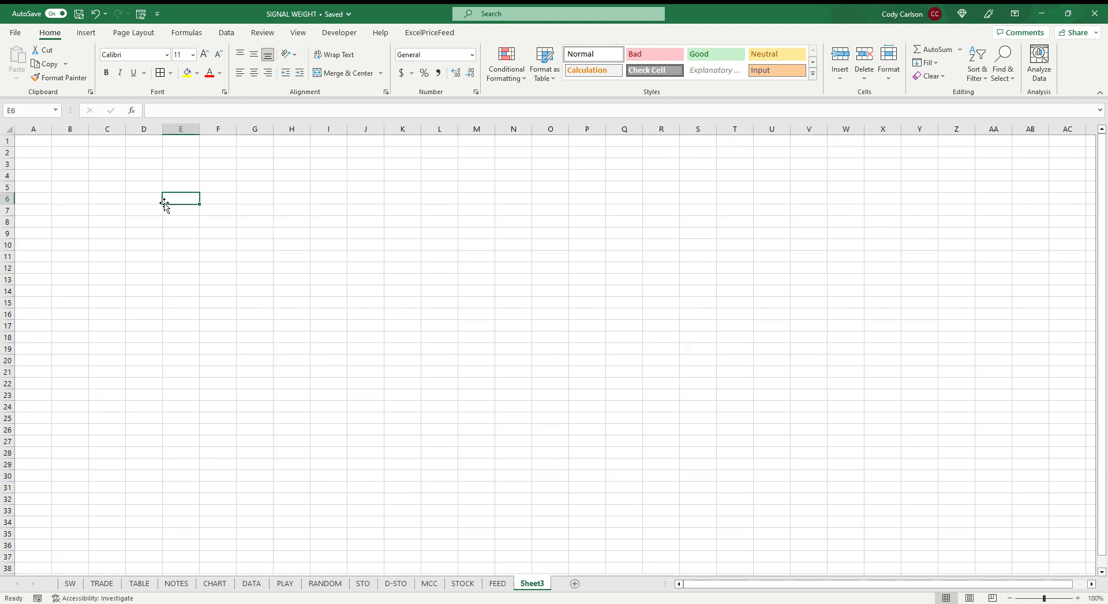
{"action": "type", "text": "="}
{"action": "left_click", "coordinate": [462, 584]}
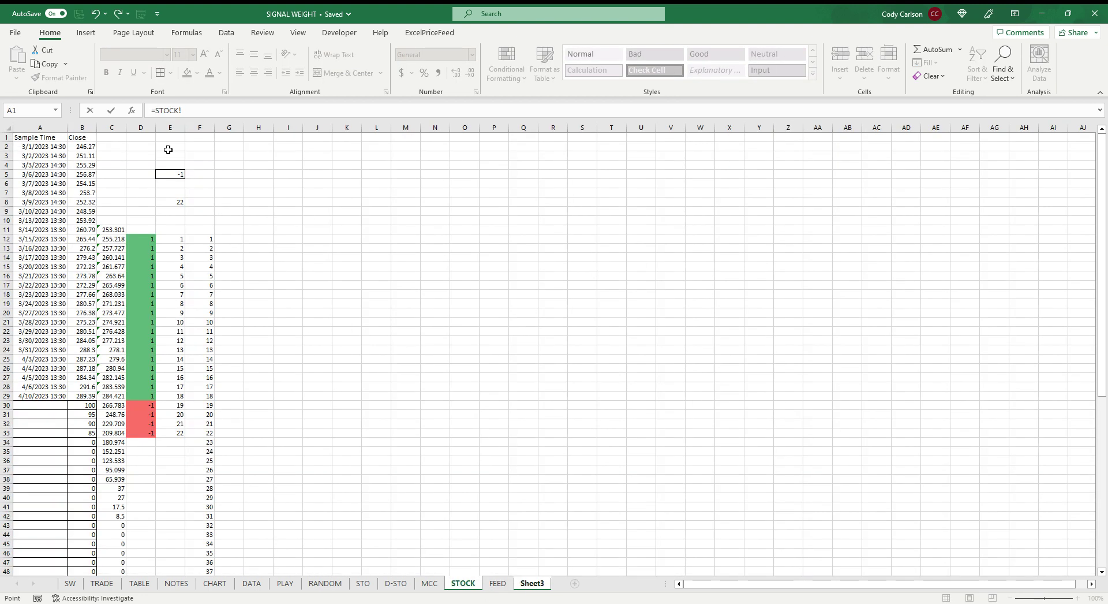
{"action": "left_click", "coordinate": [177, 174]}
{"action": "key", "text": "Return"}
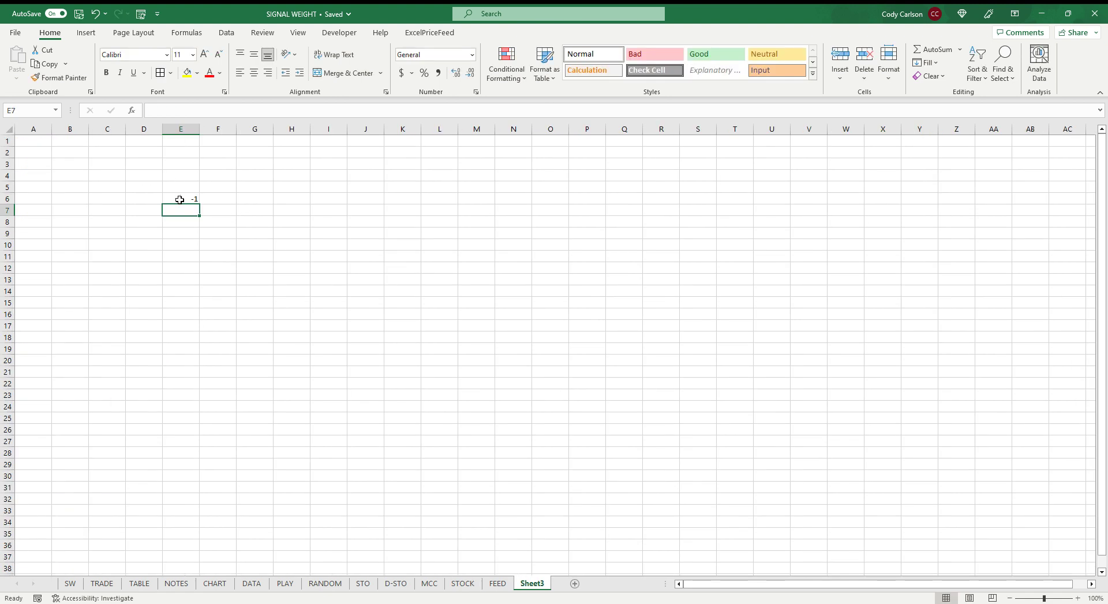
Label the linked signal MSFT in D6 and add AAPL below it in D7
{"action": "left_click", "coordinate": [147, 198]}
{"action": "type", "text": "MSFT"}
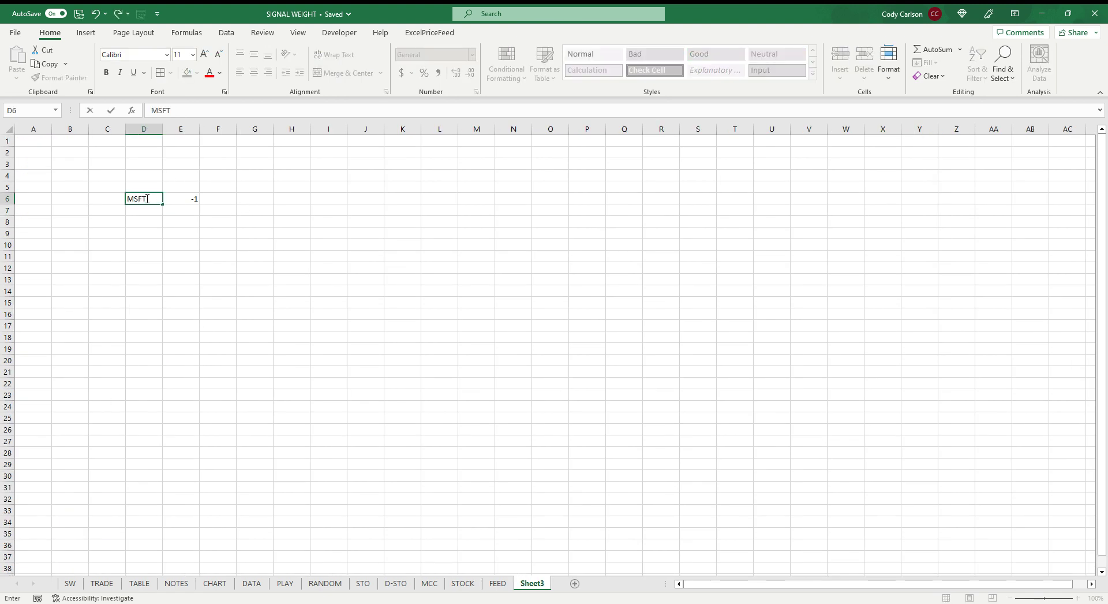
{"action": "key", "text": "Return"}
{"action": "type", "text": "AAPL"}
{"action": "key", "text": "Return"}
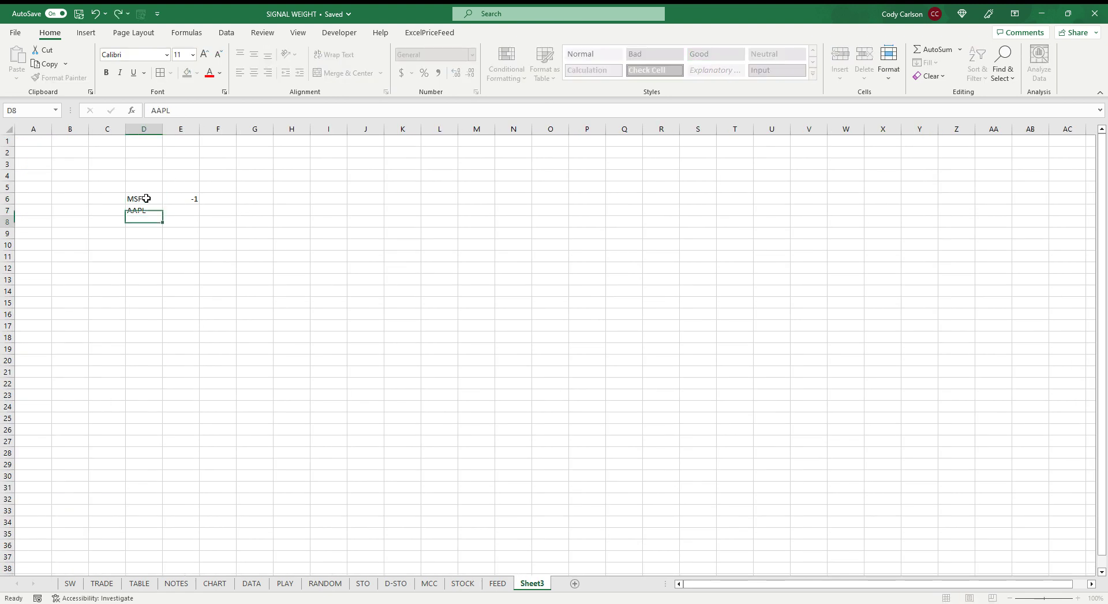
Review the STOCK, FEED and SW sheets alongside the new summary sheet to see how prices feed the signals
{"action": "left_click", "coordinate": [465, 584]}
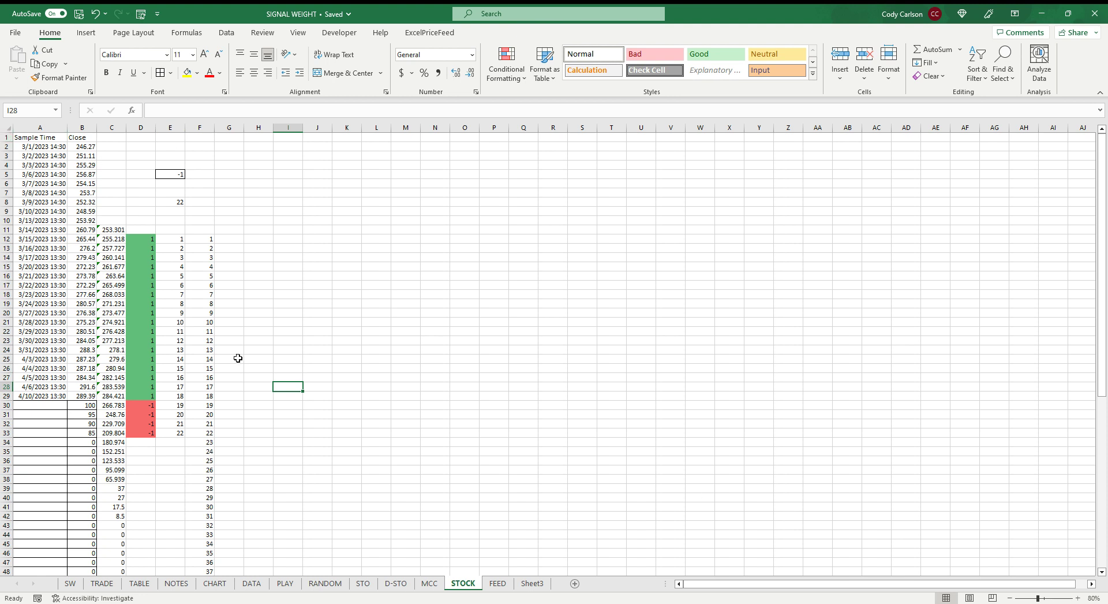
{"action": "scroll", "coordinate": [393, 250], "scroll_direction": "down", "scroll_amount": 3}
{"action": "scroll", "coordinate": [393, 258], "scroll_direction": "up", "scroll_amount": 3}
{"action": "left_click", "coordinate": [533, 583]}
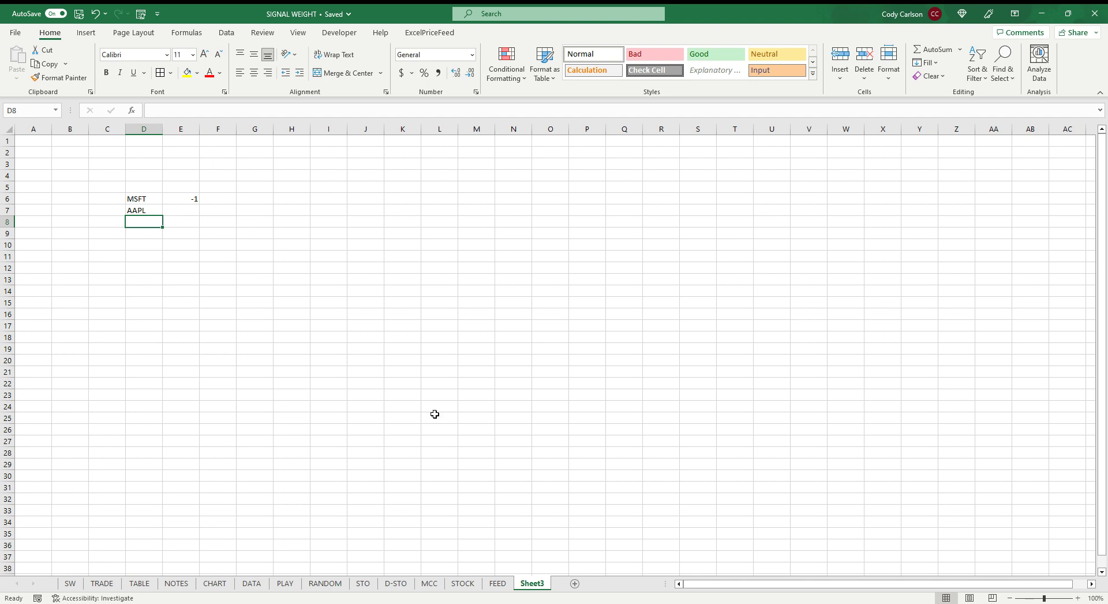
{"action": "left_click", "coordinate": [497, 583]}
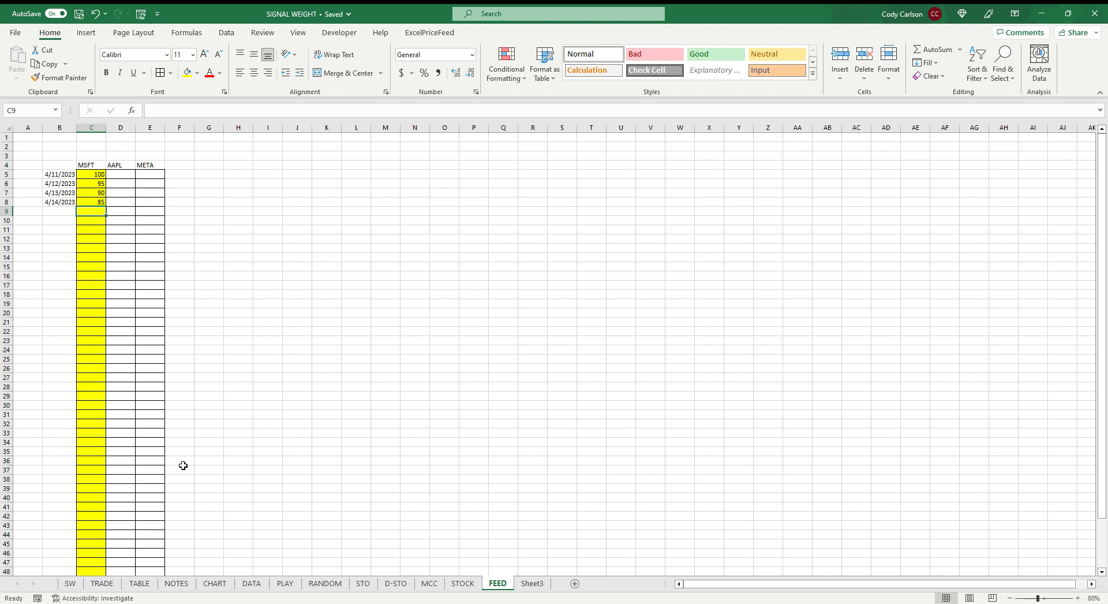
{"action": "left_click", "coordinate": [70, 583]}
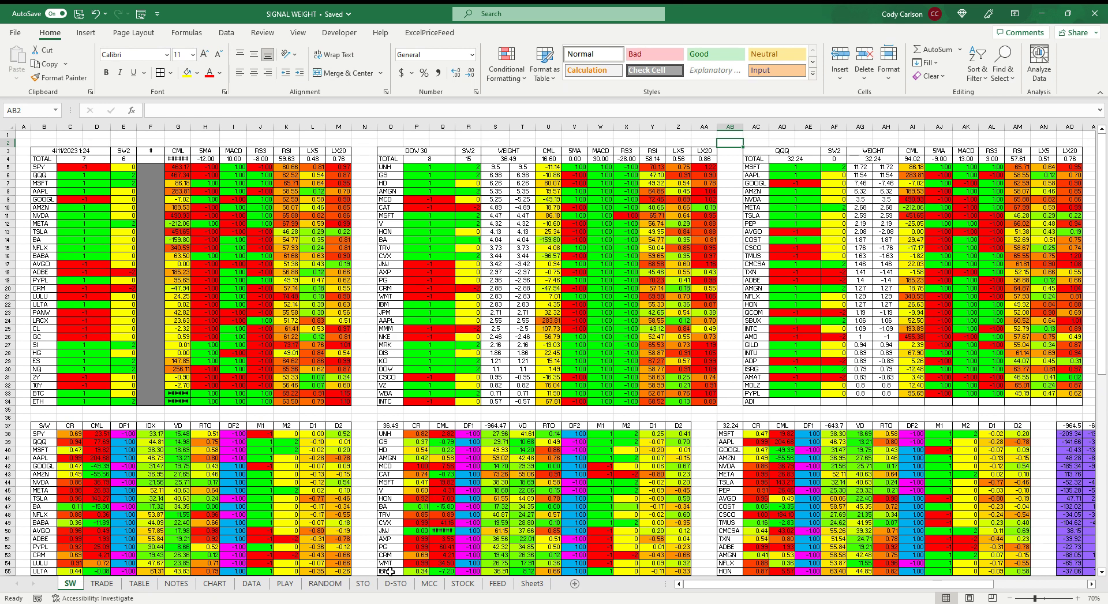
{"action": "left_click", "coordinate": [531, 583]}
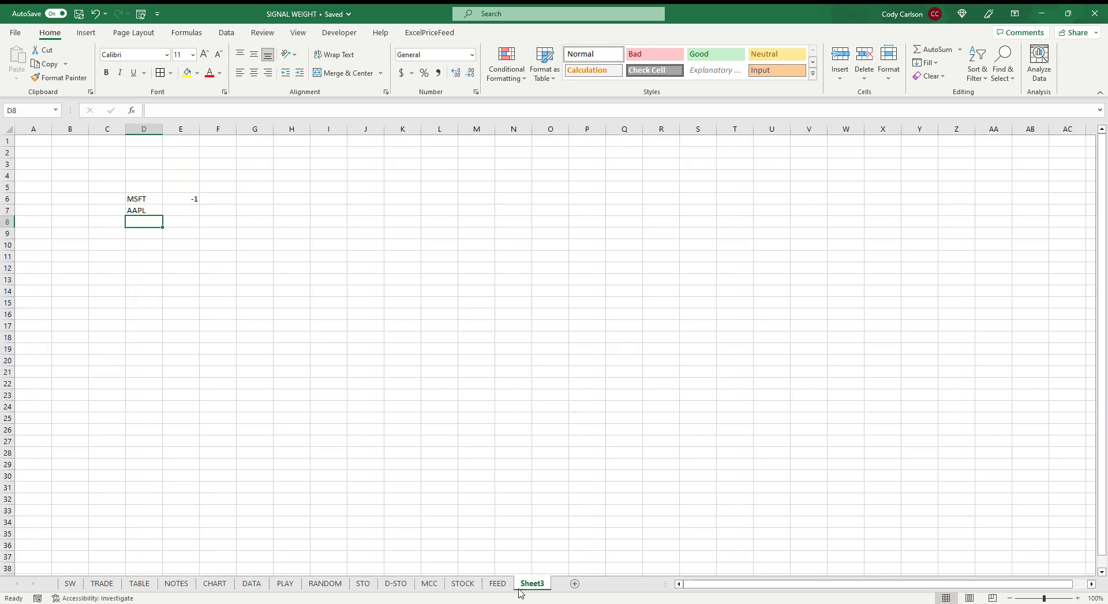
{"action": "left_click", "coordinate": [462, 584]}
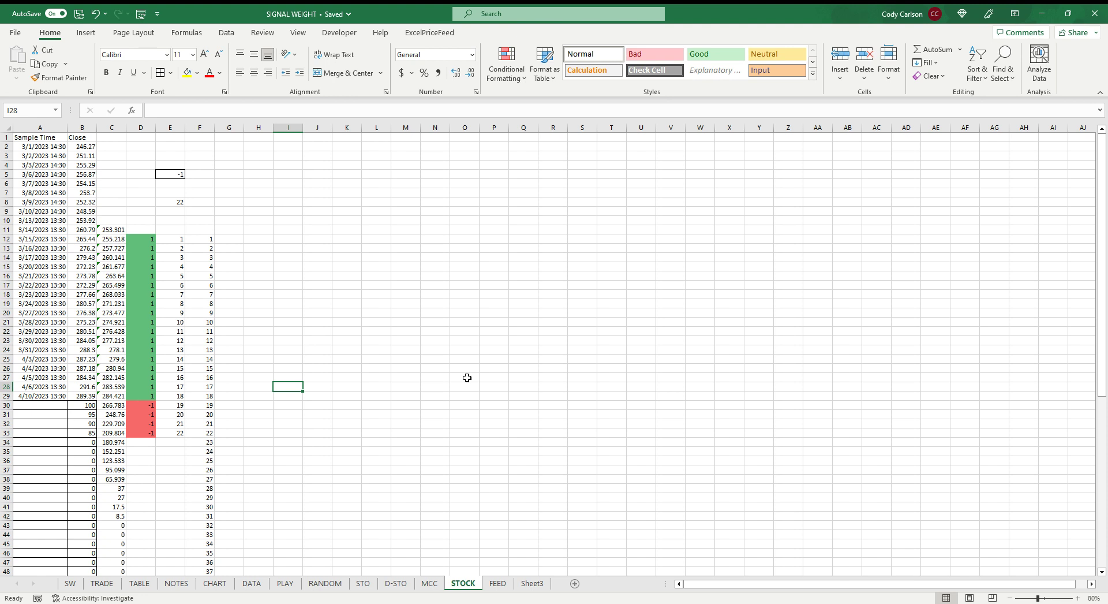
{"action": "left_click", "coordinate": [498, 583]}
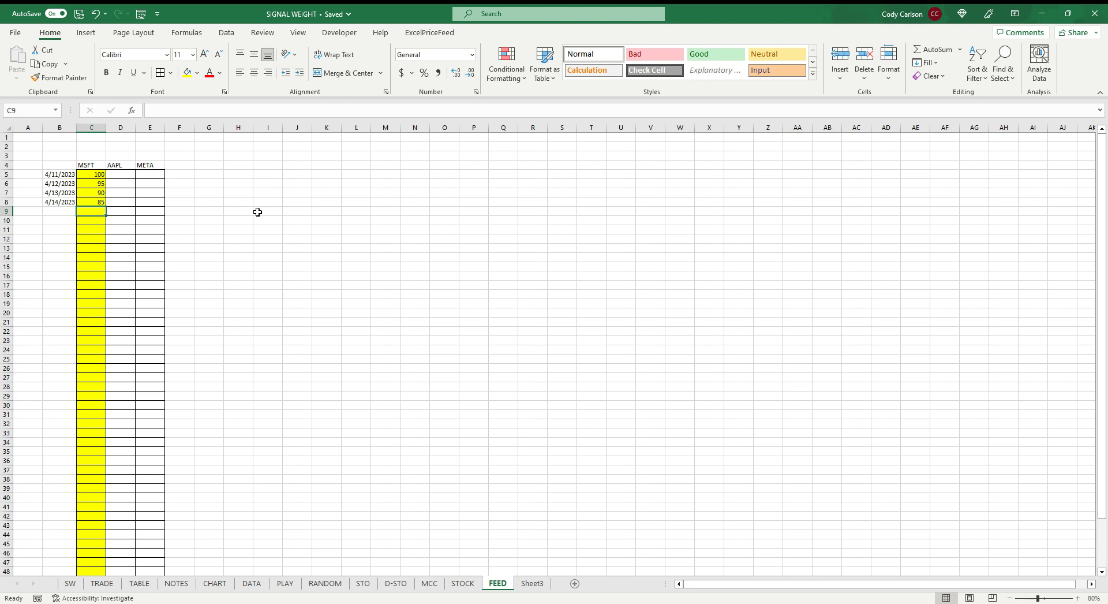
{"action": "left_click", "coordinate": [102, 176]}
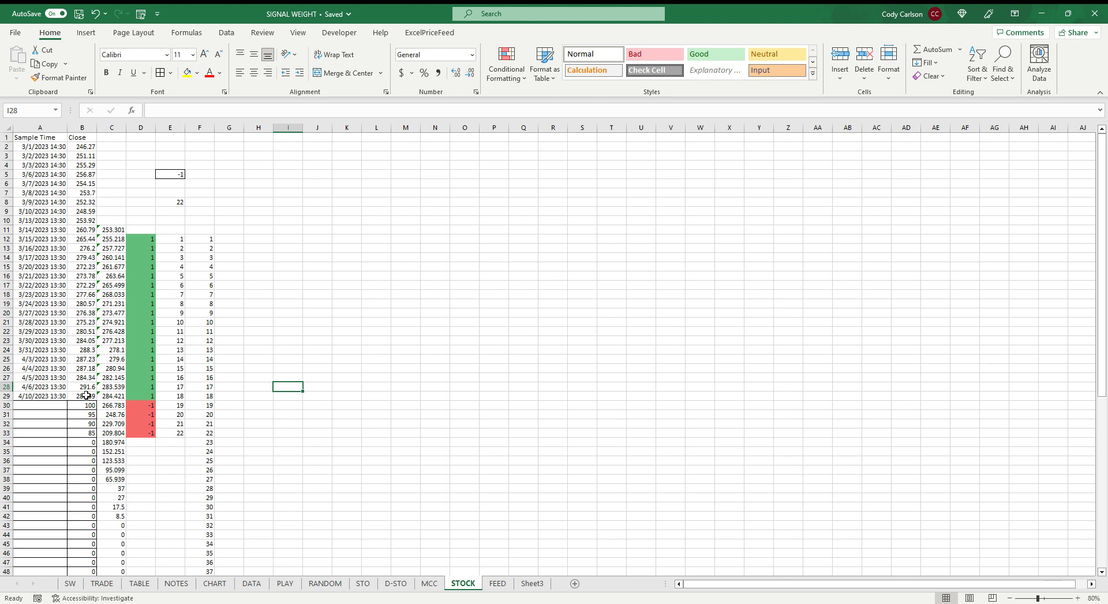
Clear the test MSFT prices in C5:C8 on the FEED sheet
{"action": "left_click", "coordinate": [499, 584]}
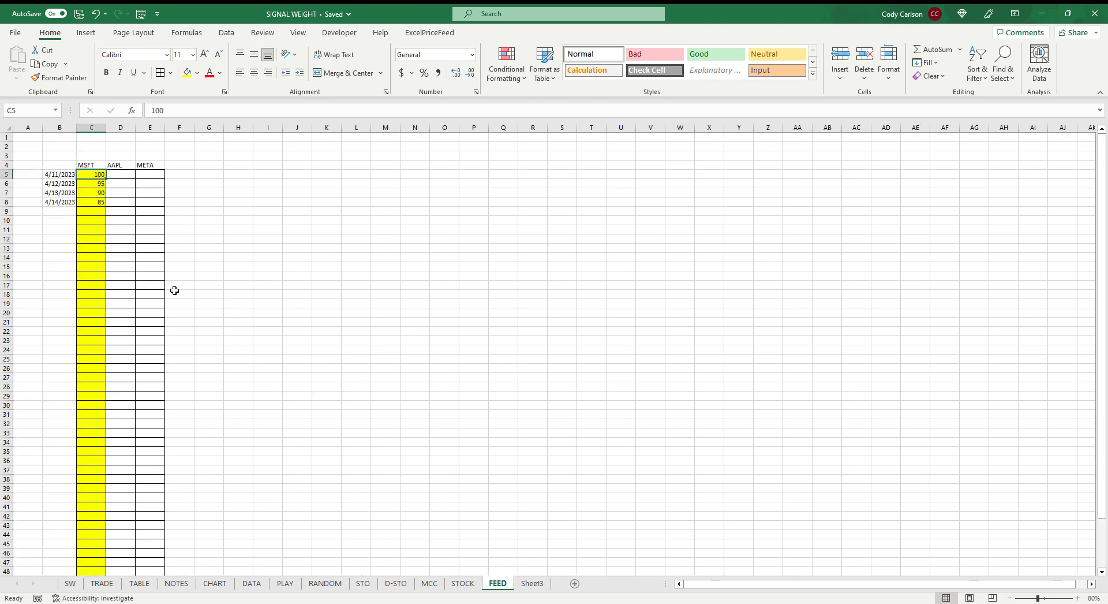
{"action": "left_click_drag", "start_coordinate": [100, 176], "coordinate": [98, 198]}
{"action": "right_click", "coordinate": [97, 197]}
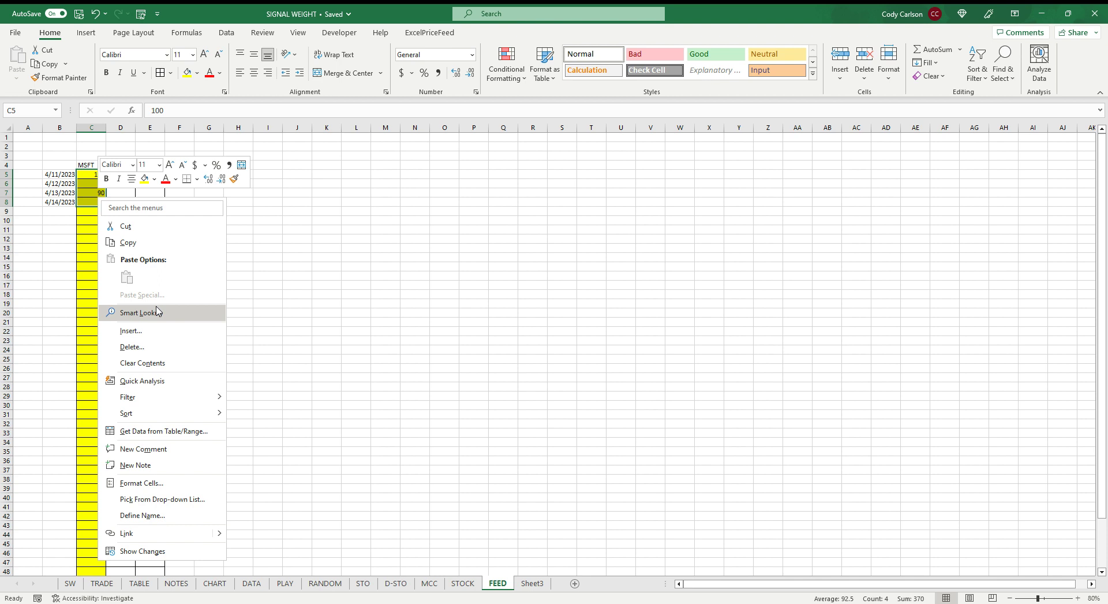
{"action": "left_click", "coordinate": [156, 362]}
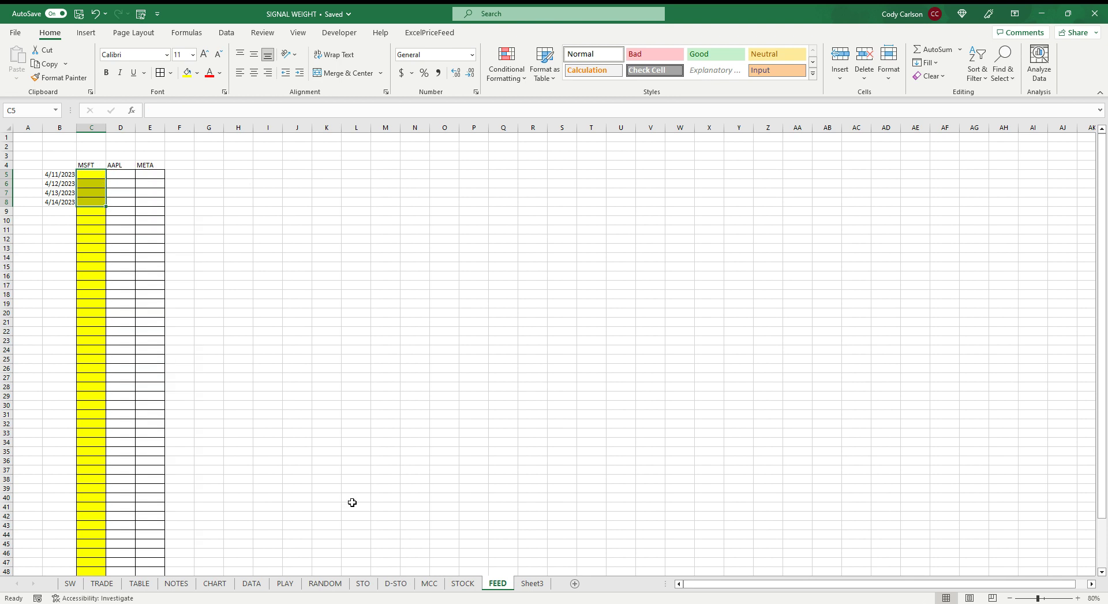
Examine the end of the signal formulas in column D of the STOCK sheet, around row 79 and below
{"action": "left_click", "coordinate": [463, 583]}
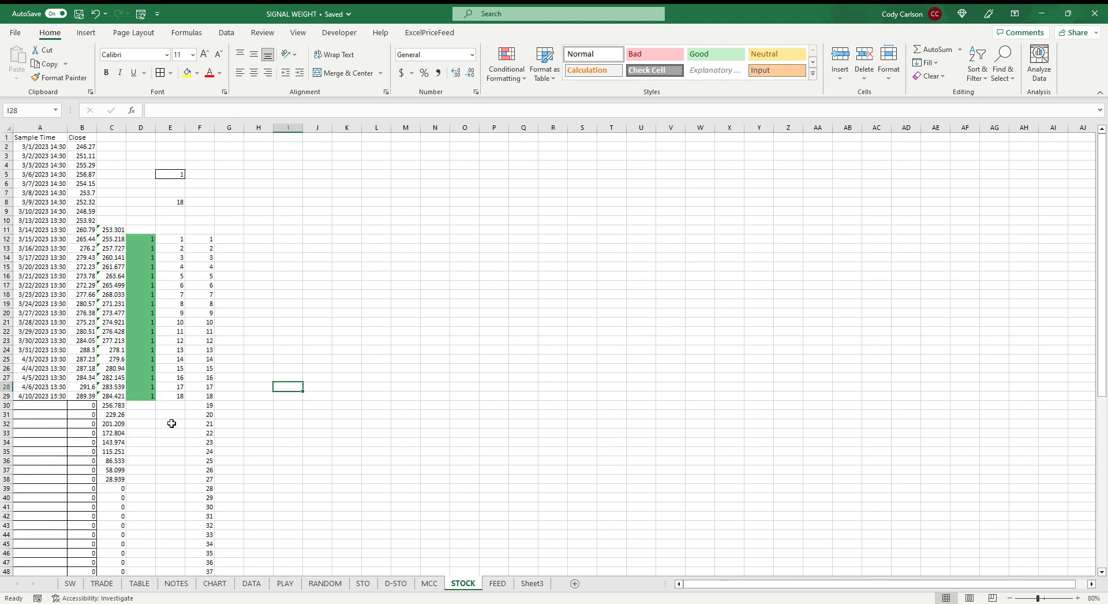
{"action": "scroll", "coordinate": [152, 473], "scroll_direction": "down", "scroll_amount": 4}
{"action": "scroll", "coordinate": [149, 464], "scroll_direction": "down", "scroll_amount": 11}
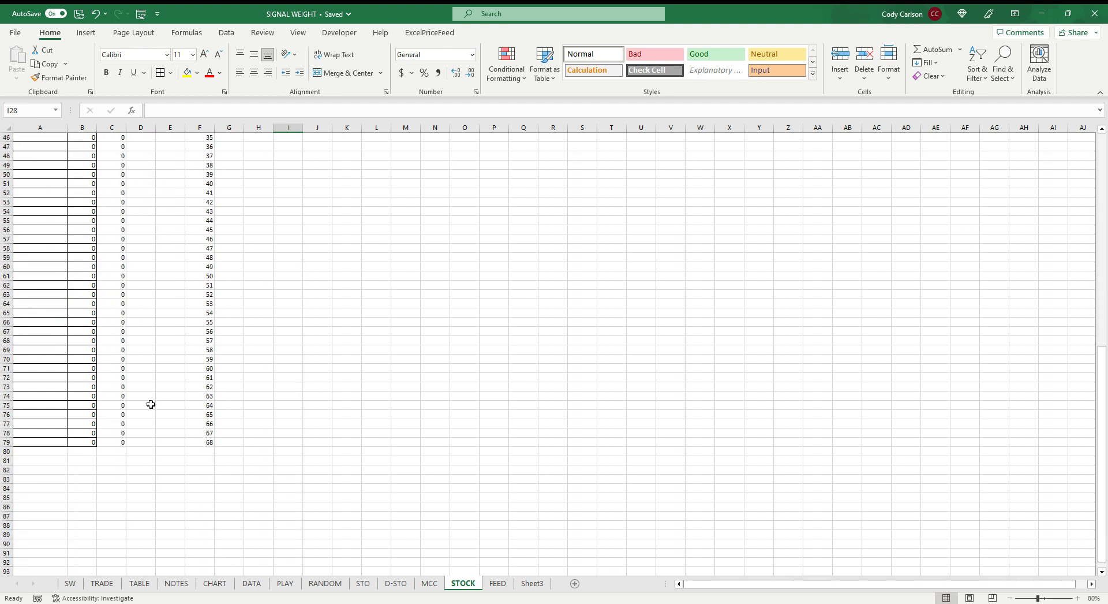
{"action": "left_click", "coordinate": [147, 442]}
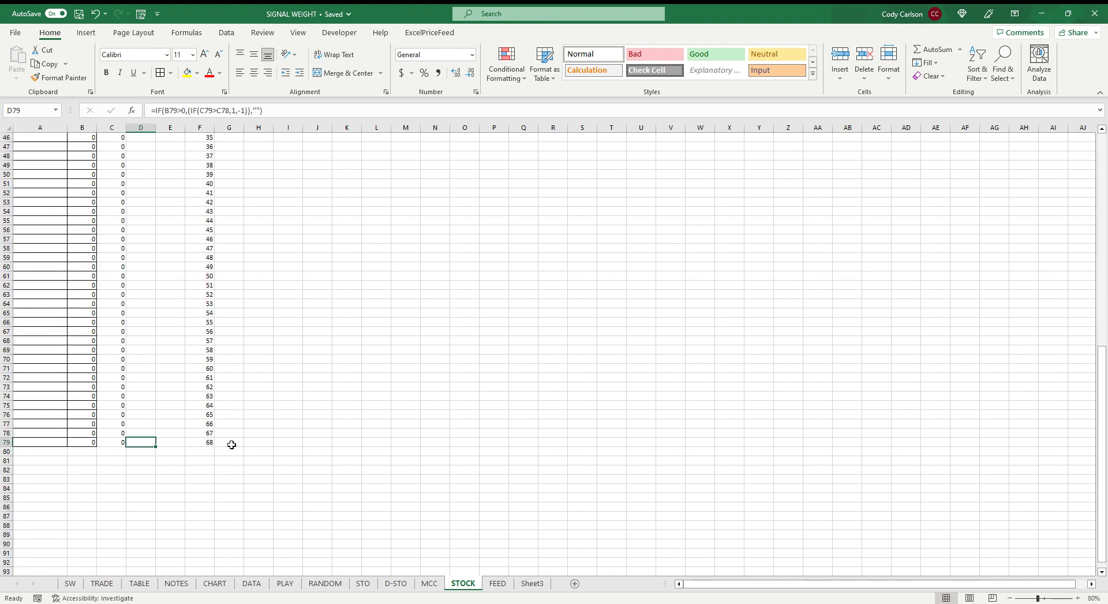
{"action": "left_click", "coordinate": [149, 469]}
{"action": "left_click", "coordinate": [144, 514]}
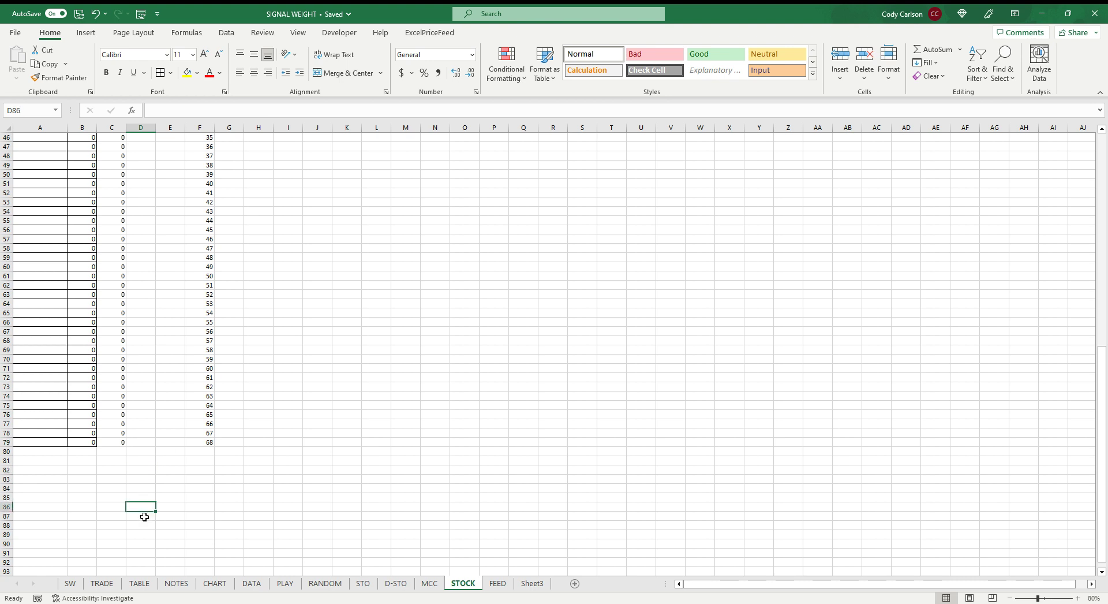
{"action": "left_click", "coordinate": [149, 531]}
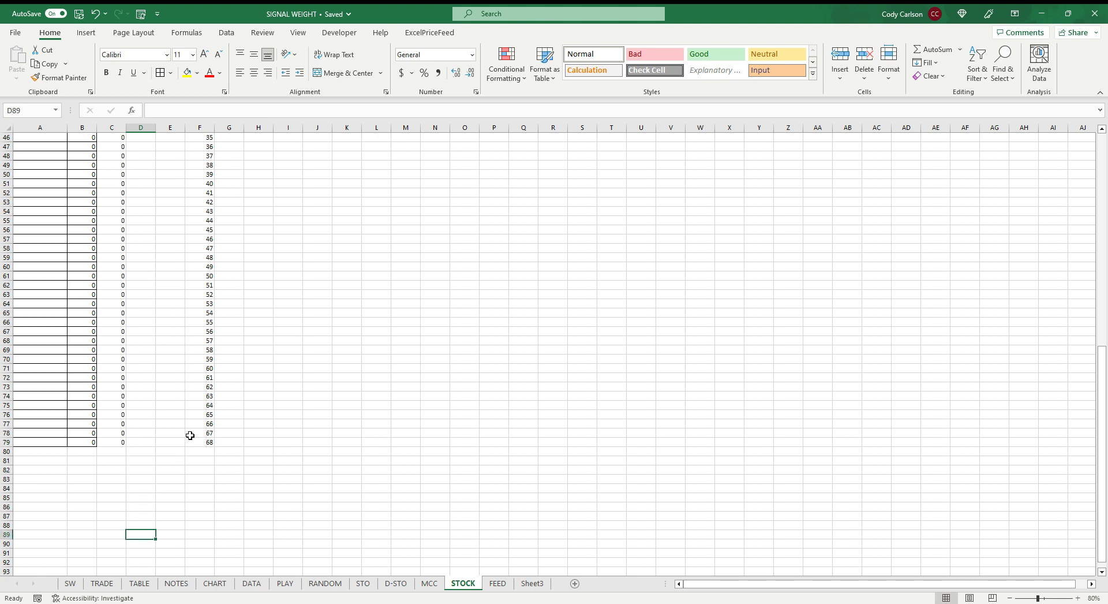
Review the STOCK sheet's close, moving-average, signal and counter columns from the formula rows ending at row 79 back up to row 1
{"action": "scroll", "coordinate": [190, 433], "scroll_direction": "up", "scroll_amount": 8}
{"action": "scroll", "coordinate": [242, 439], "scroll_direction": "down", "scroll_amount": 11}
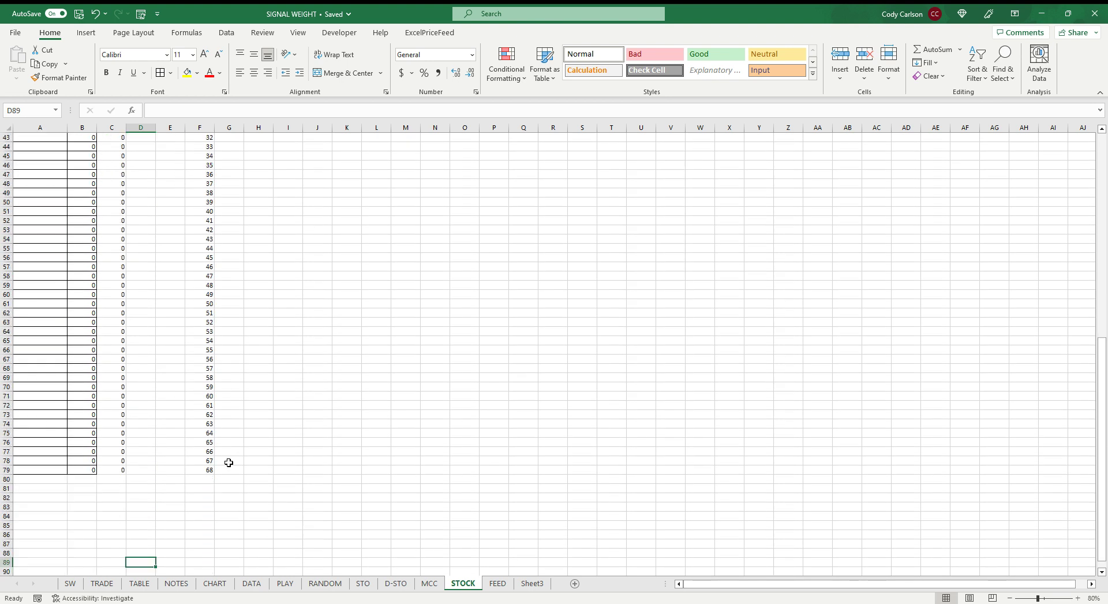
{"action": "scroll", "coordinate": [190, 554], "scroll_direction": "up", "scroll_amount": 8}
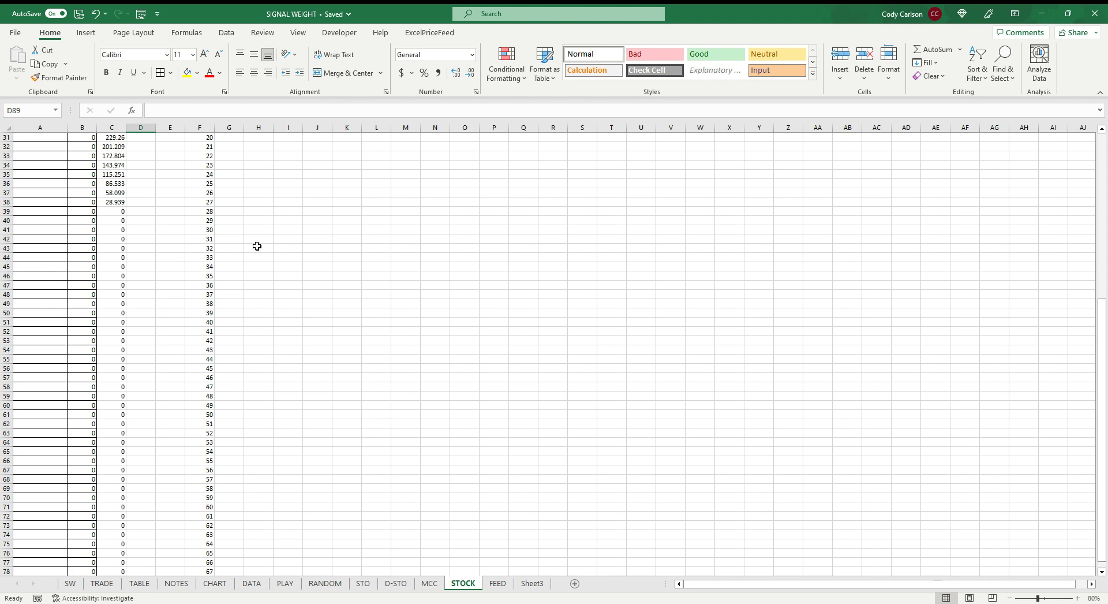
{"action": "scroll", "coordinate": [253, 461], "scroll_direction": "down", "scroll_amount": 5}
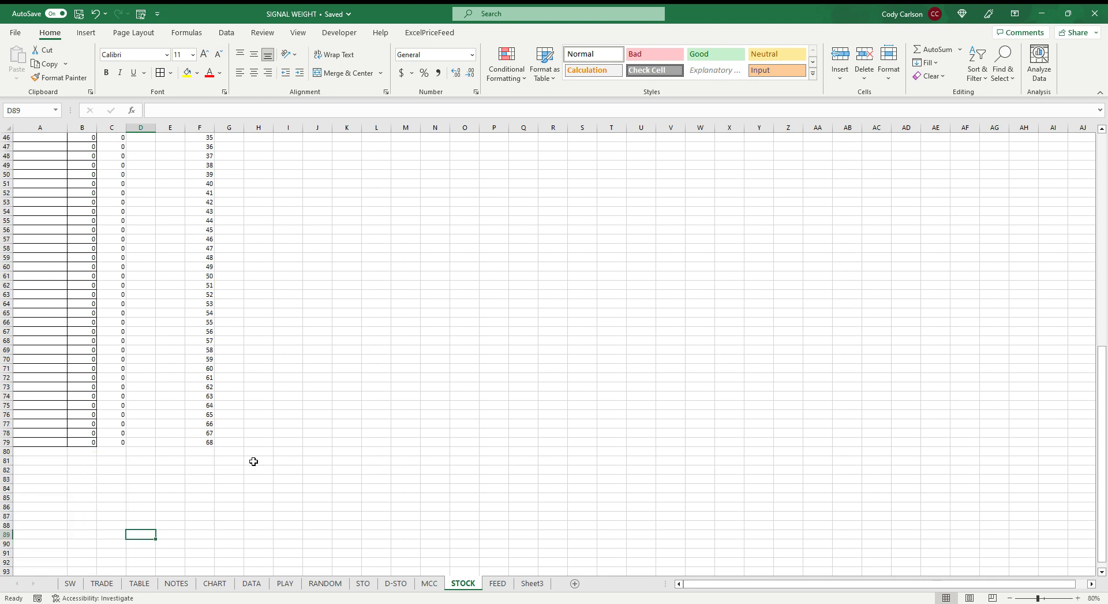
{"action": "scroll", "coordinate": [297, 327], "scroll_direction": "up", "scroll_amount": 10}
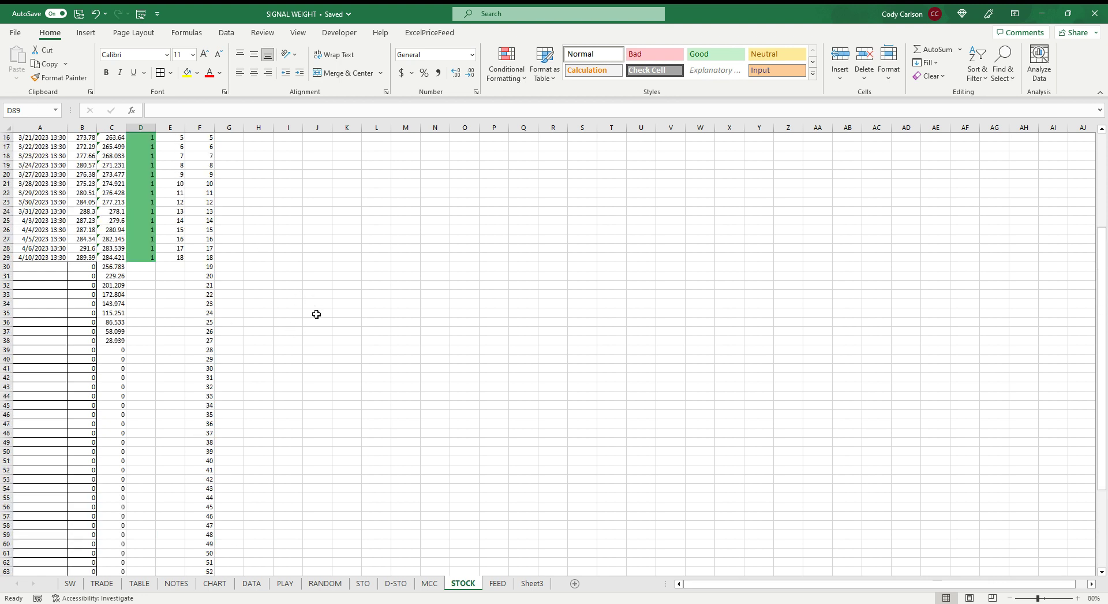
{"action": "scroll", "coordinate": [343, 313], "scroll_direction": "up", "scroll_amount": 5}
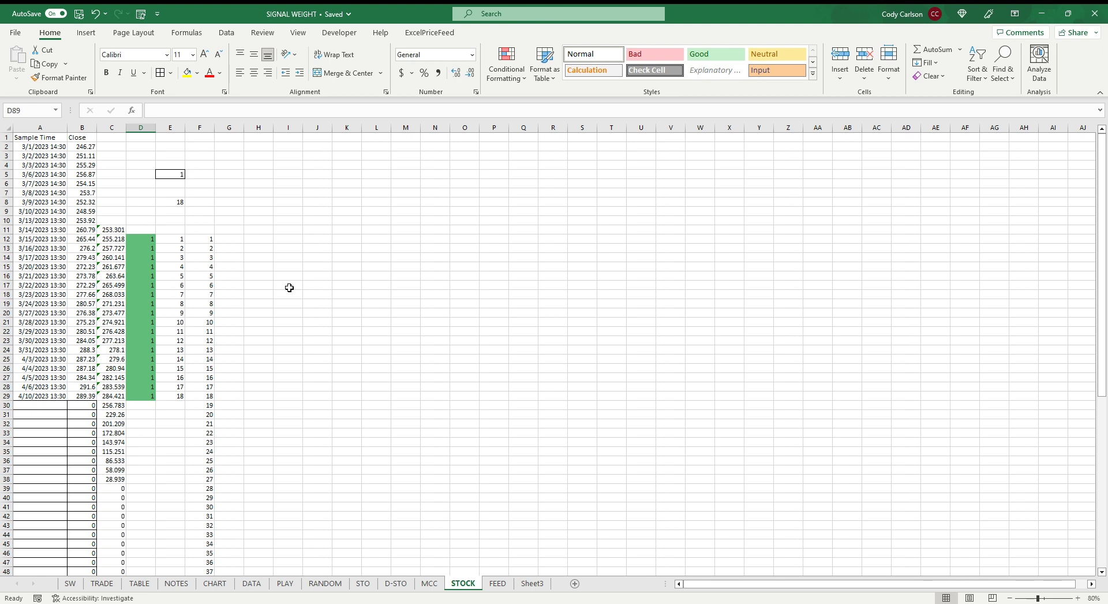
{"action": "scroll", "coordinate": [289, 283], "scroll_direction": "down", "scroll_amount": 1}
Save the workbook with cell H13 of the STOCK sheet selected, and open the SW sheet
{"action": "left_click", "coordinate": [261, 247]}
{"action": "scroll", "coordinate": [273, 220], "scroll_direction": "up", "scroll_amount": 1}
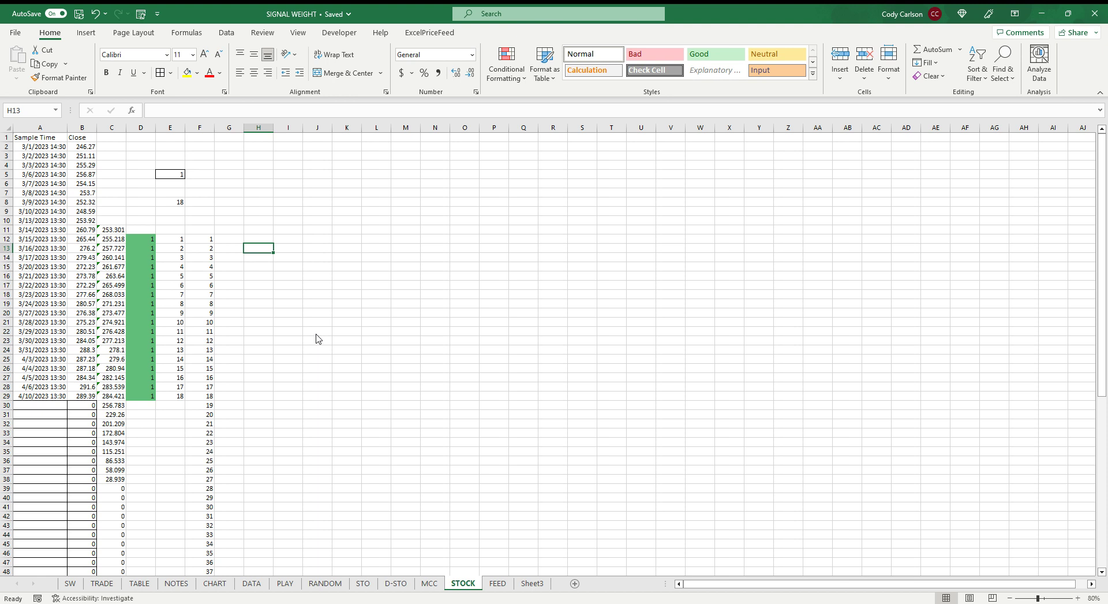
{"action": "key", "text": "ctrl+s"}
{"action": "left_click", "coordinate": [71, 584]}
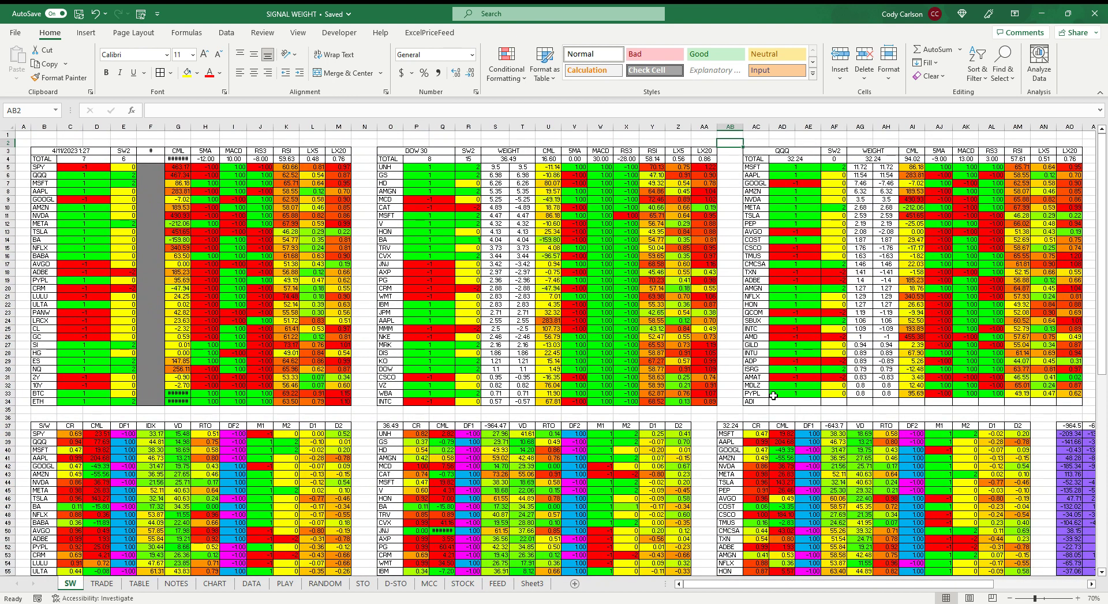